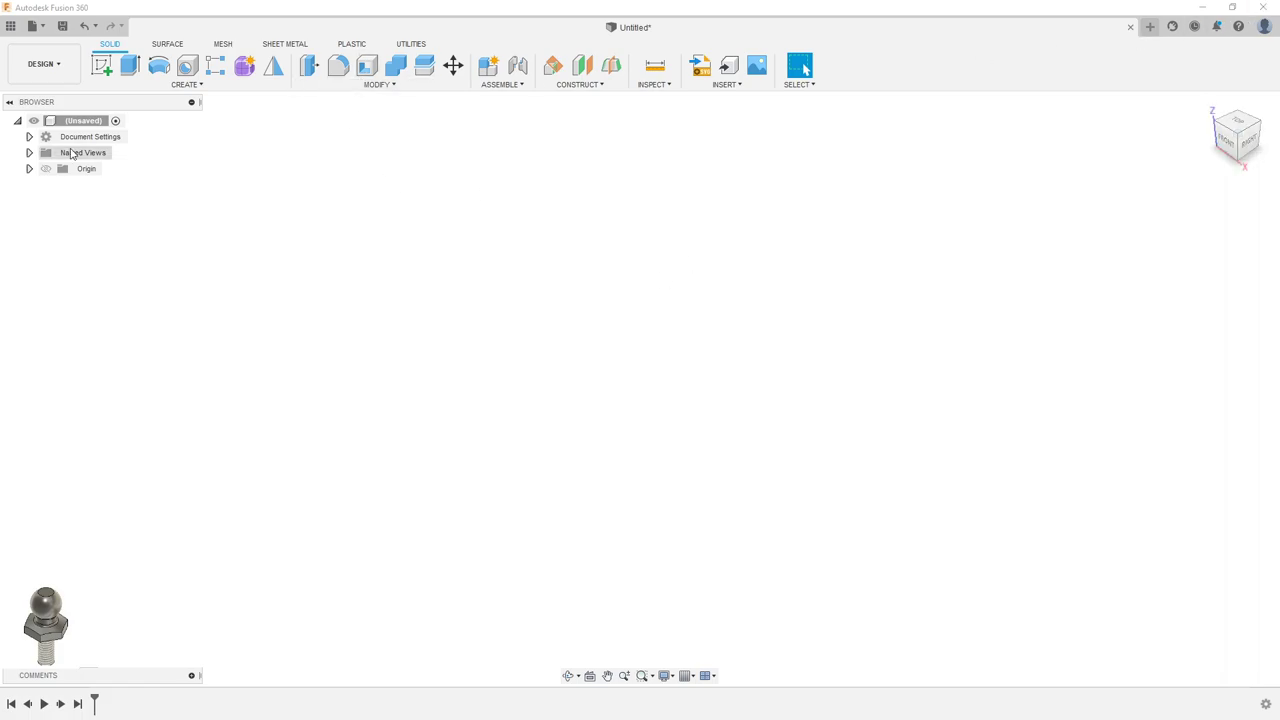
Step: Launch Create Sketch so the origin planes appear for choosing a sketch plane
click(186, 86)
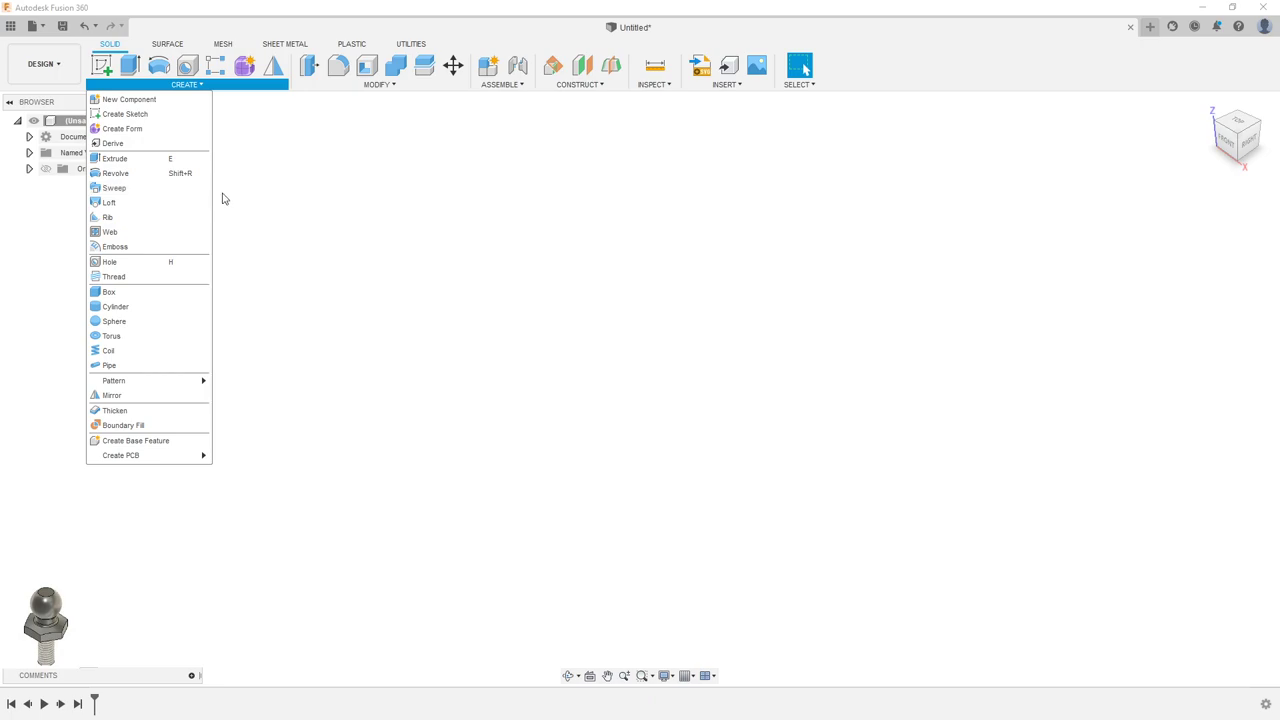
click(272, 183)
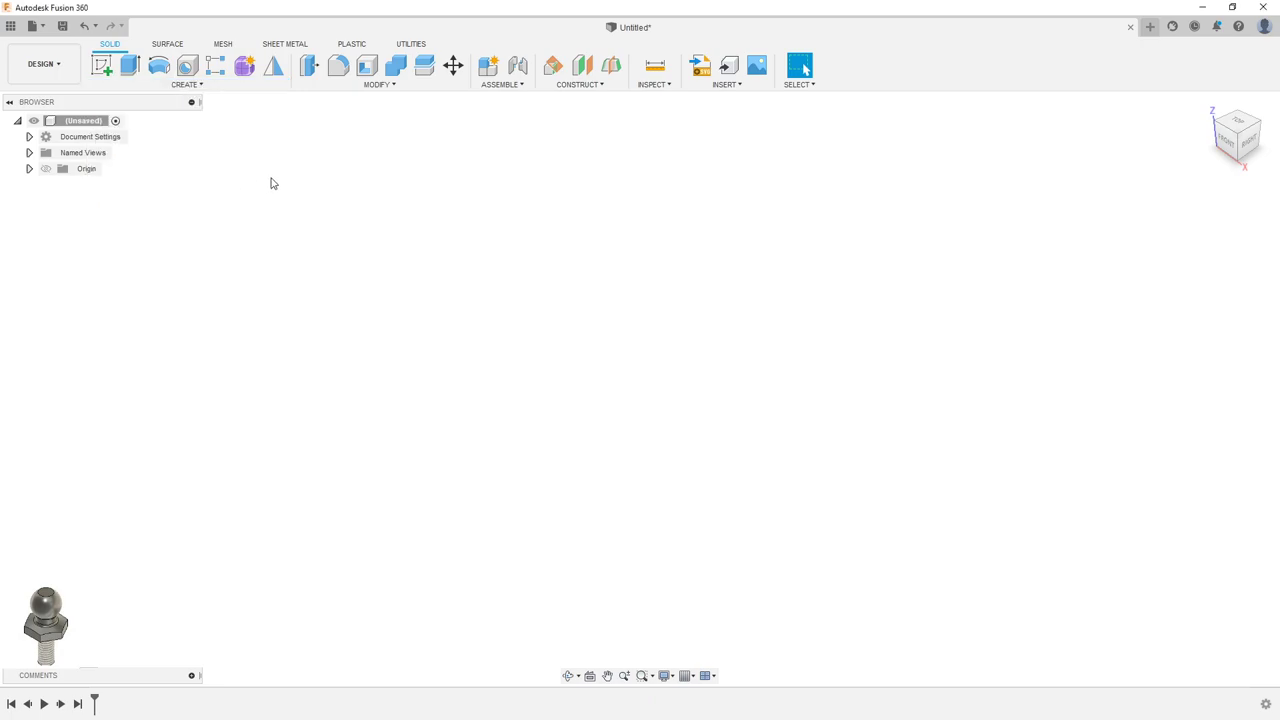
click(102, 66)
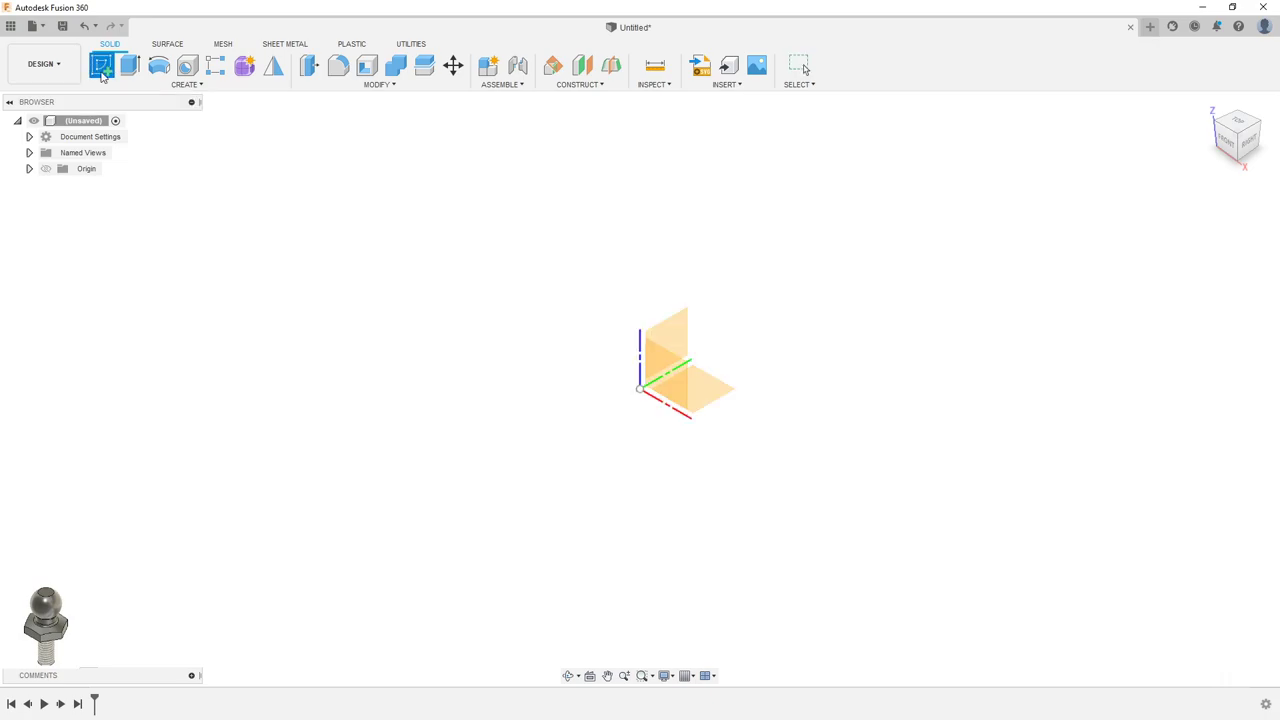
click(685, 399)
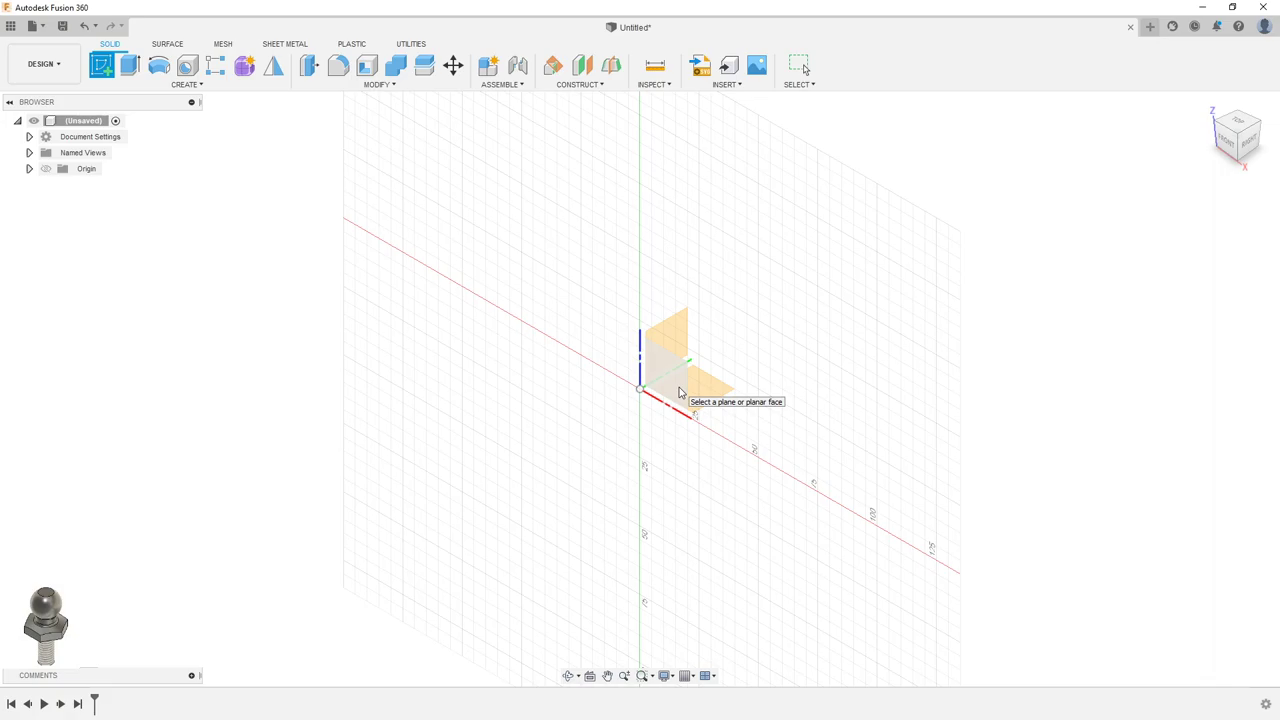
Step: On the front plane, begin a spline with fit points left of, above and at the top of the origin
click(679, 392)
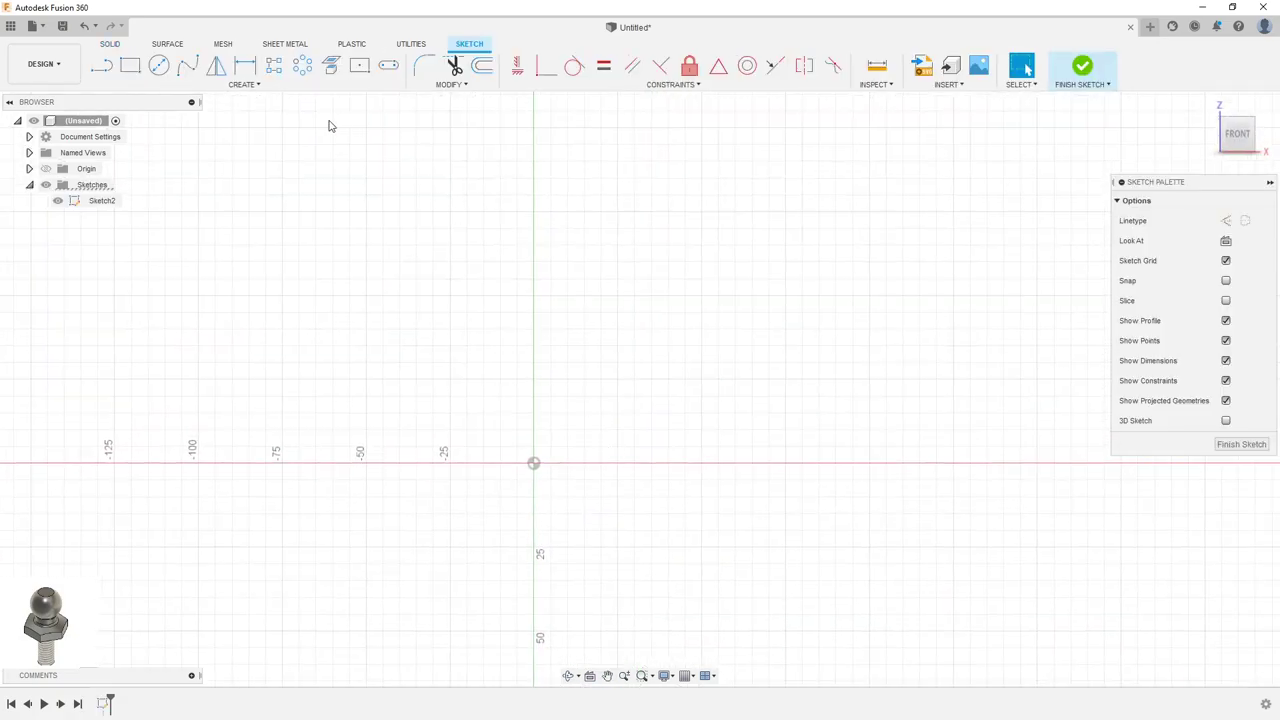
click(160, 66)
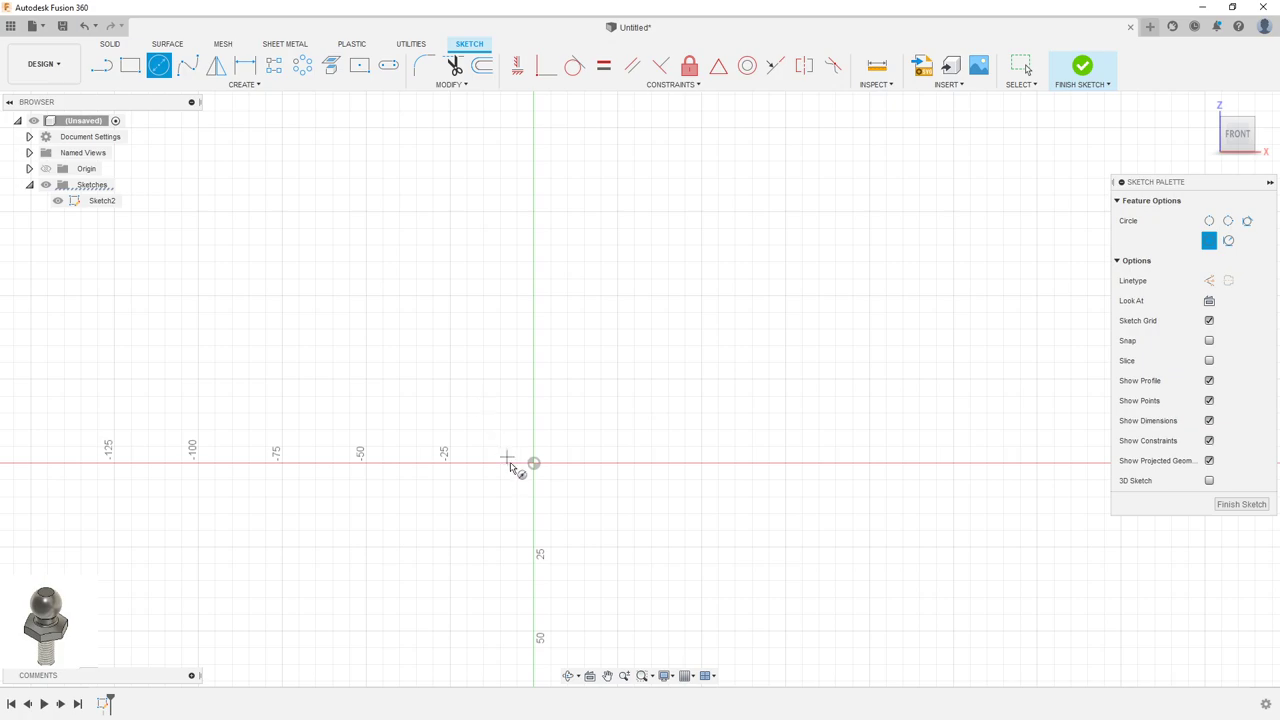
click(188, 66)
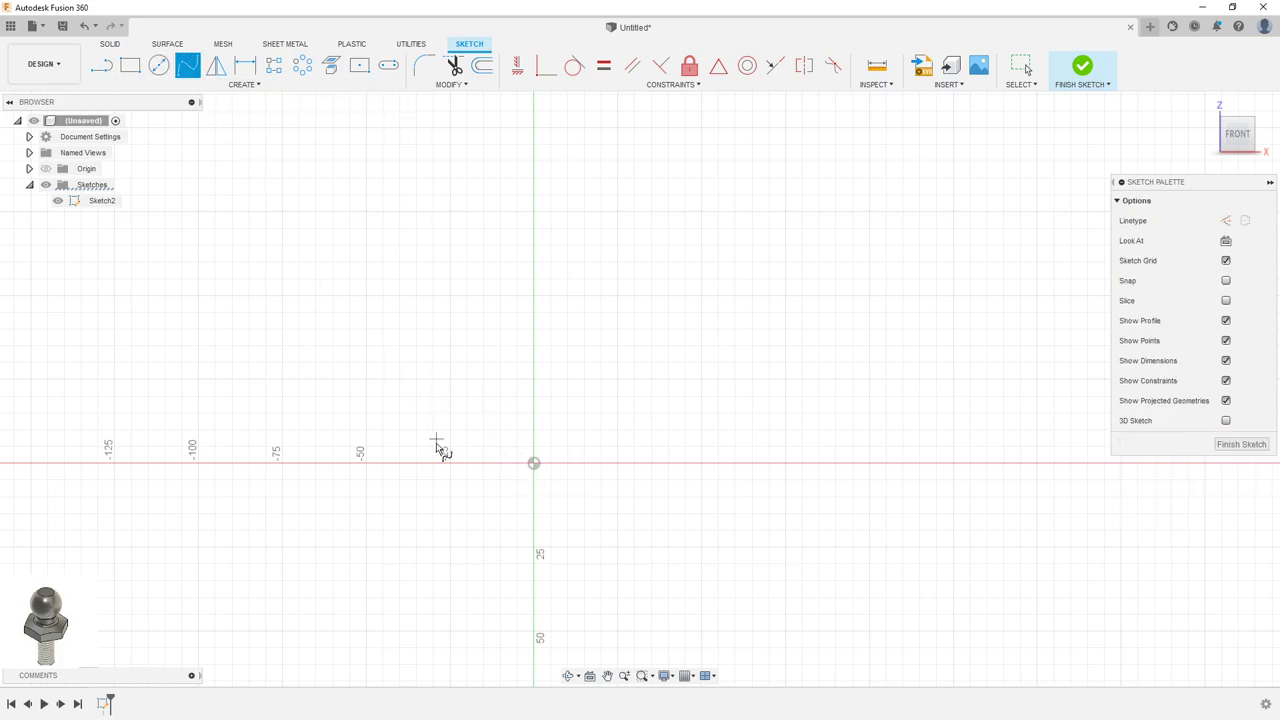
click(432, 453)
click(377, 380)
click(483, 321)
click(621, 234)
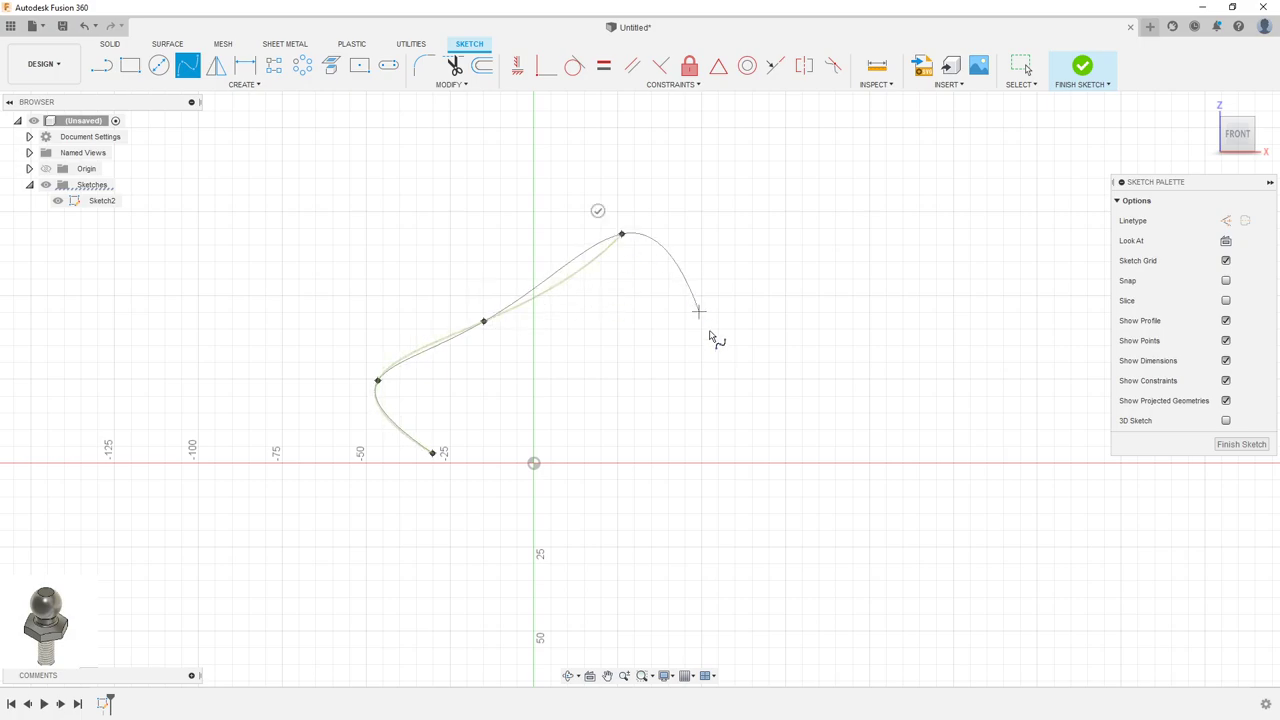
Step: Add the remaining lower fit points and close the spline on its start point
click(712, 452)
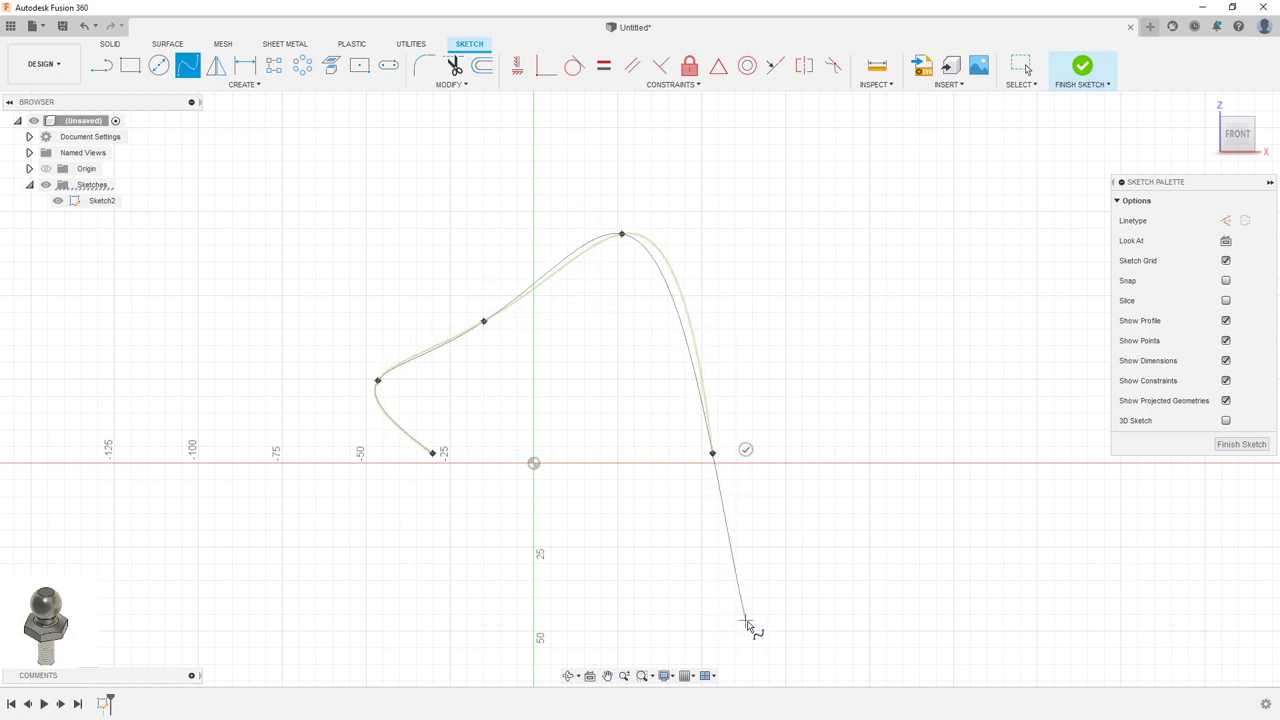
click(767, 649)
click(598, 625)
middle_drag(598, 625, 561, 450)
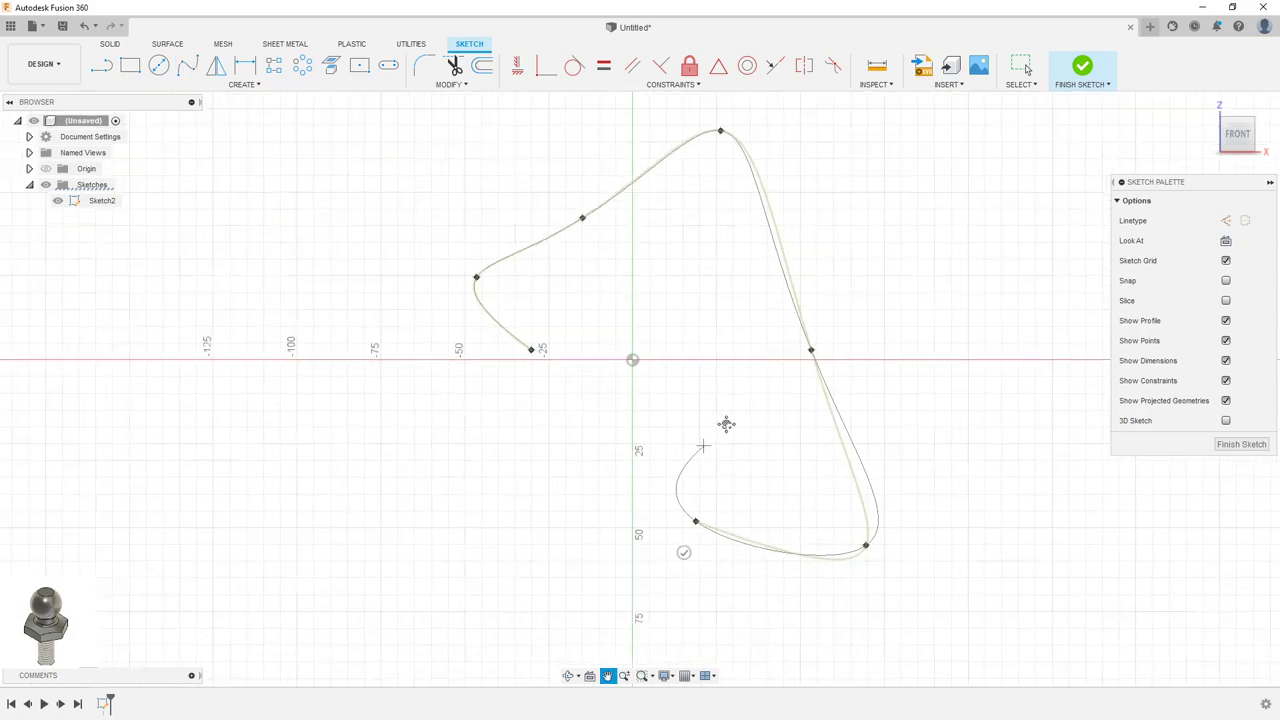
click(550, 592)
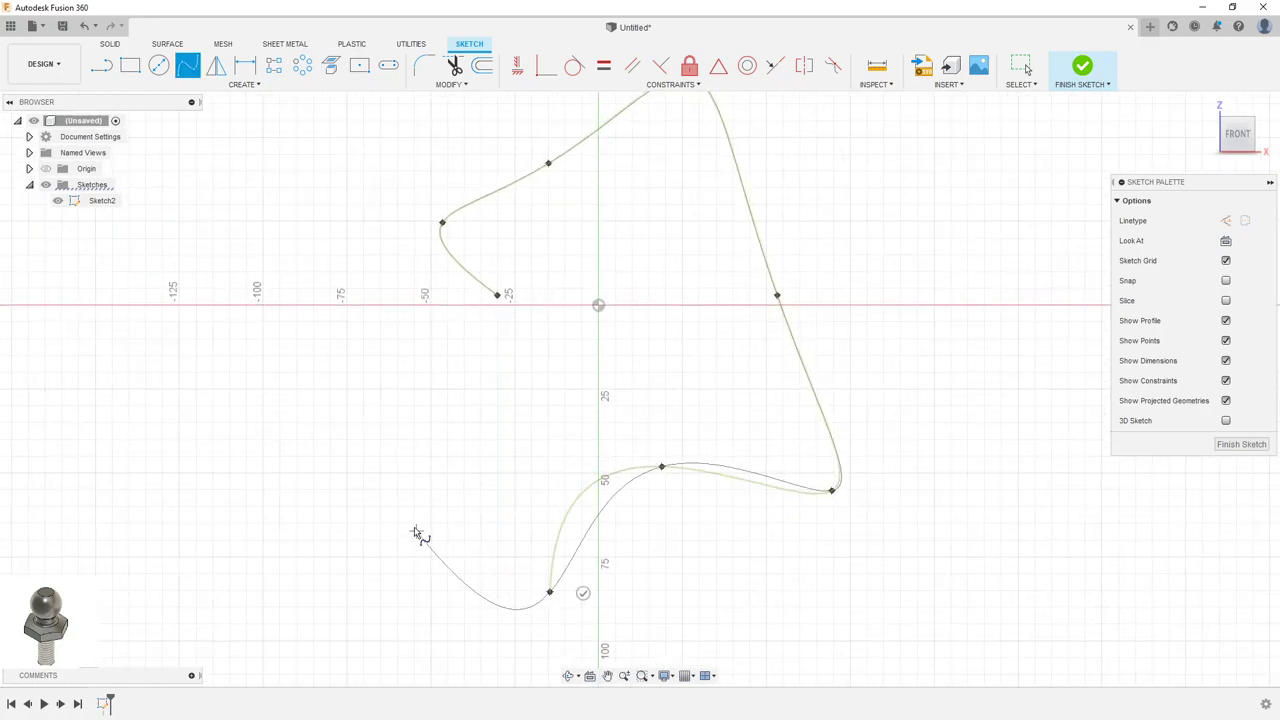
click(419, 465)
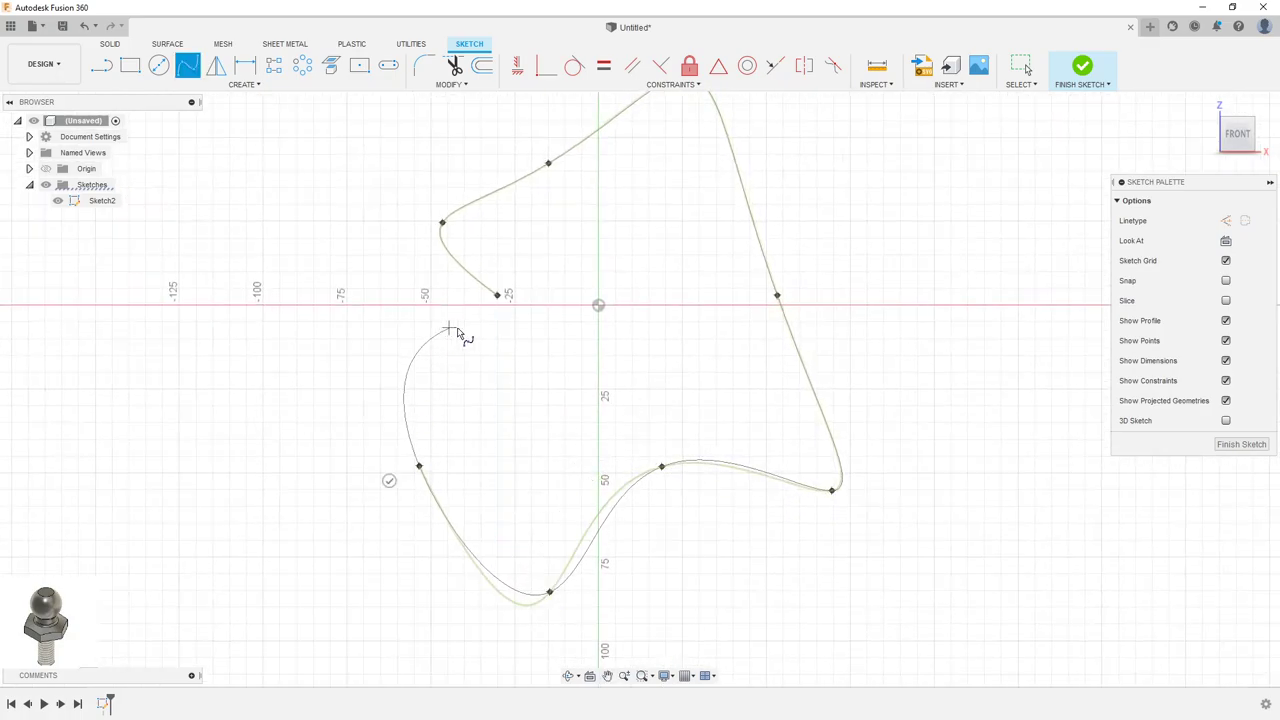
click(569, 373)
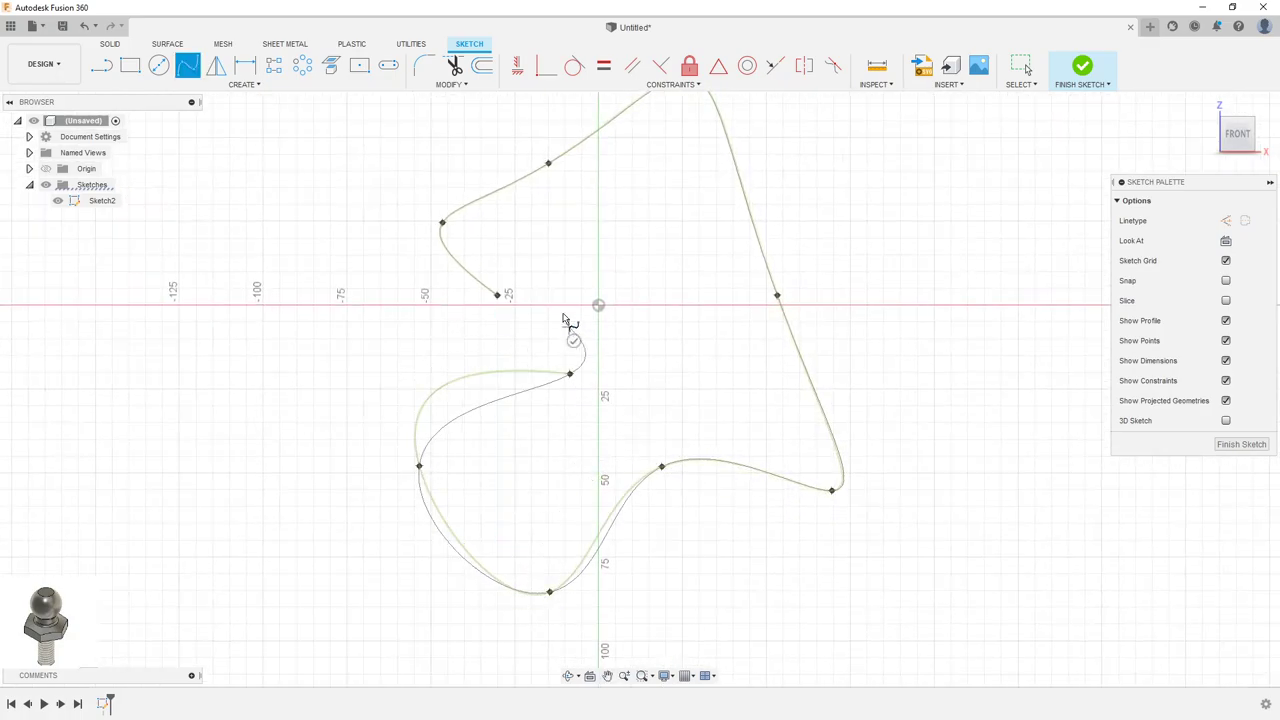
click(497, 296)
click(497, 296)
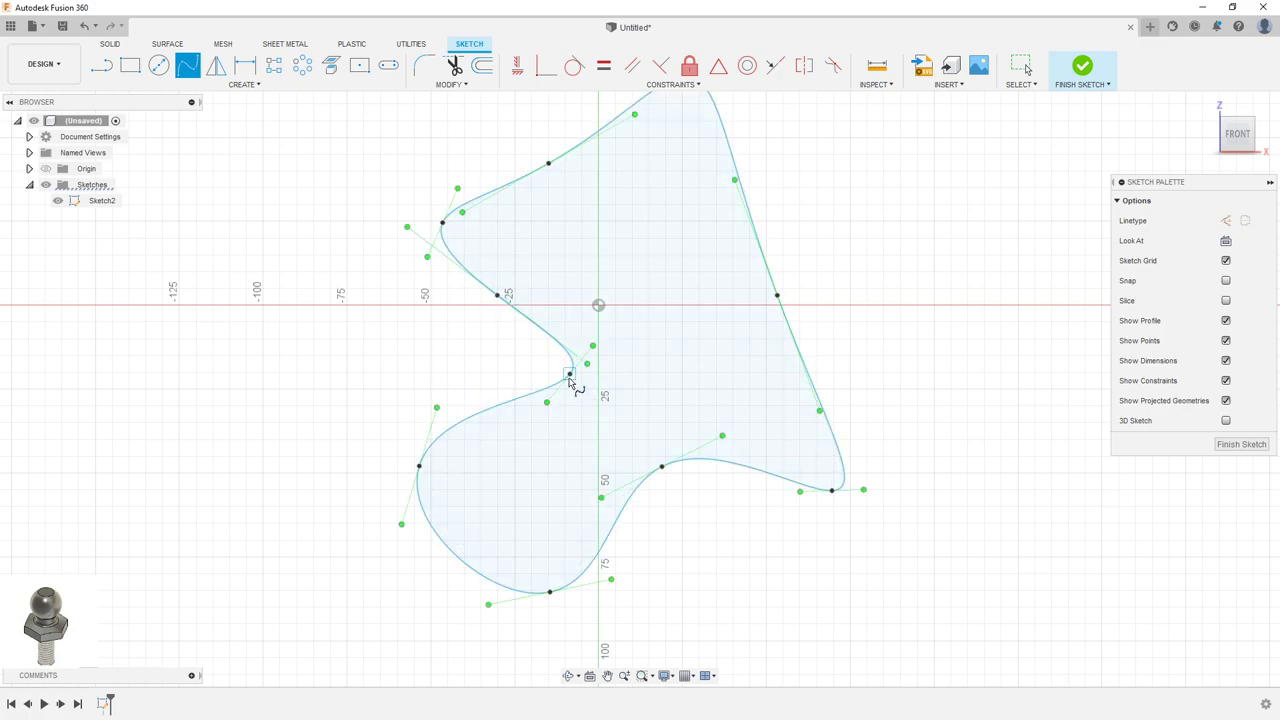
Step: Drag the inner and right-side spline fit points to reshape those curves
key(Escape)
drag(573, 380, 506, 414)
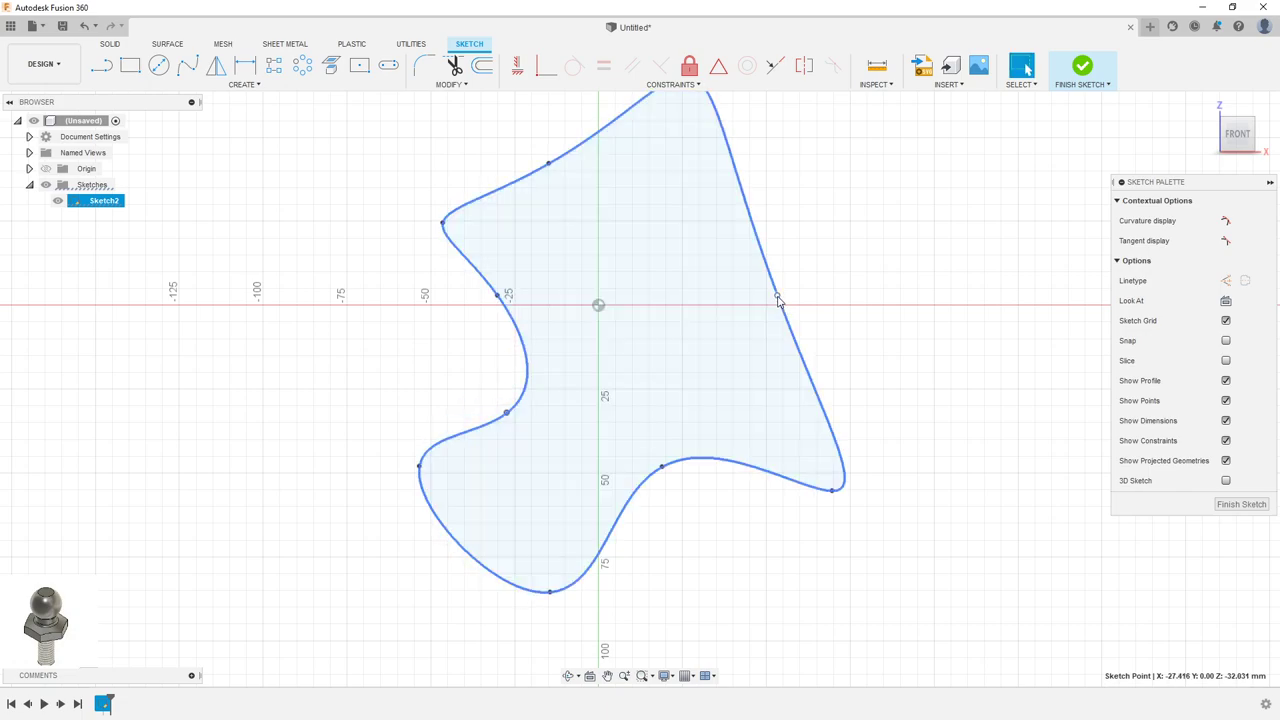
drag(778, 299, 749, 317)
middle_drag(800, 263, 787, 297)
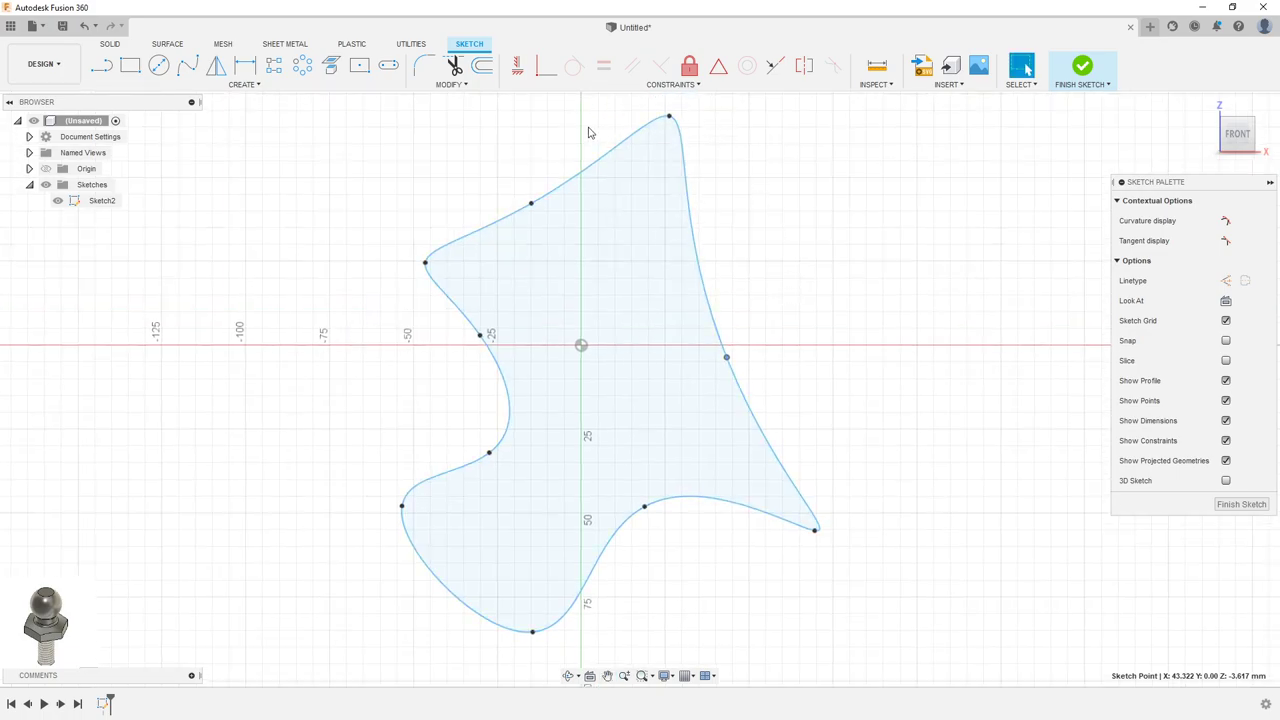
Step: Lower the top fit point and rotate the top and lower-right tangent handles to round the lobes
drag(673, 118, 673, 165)
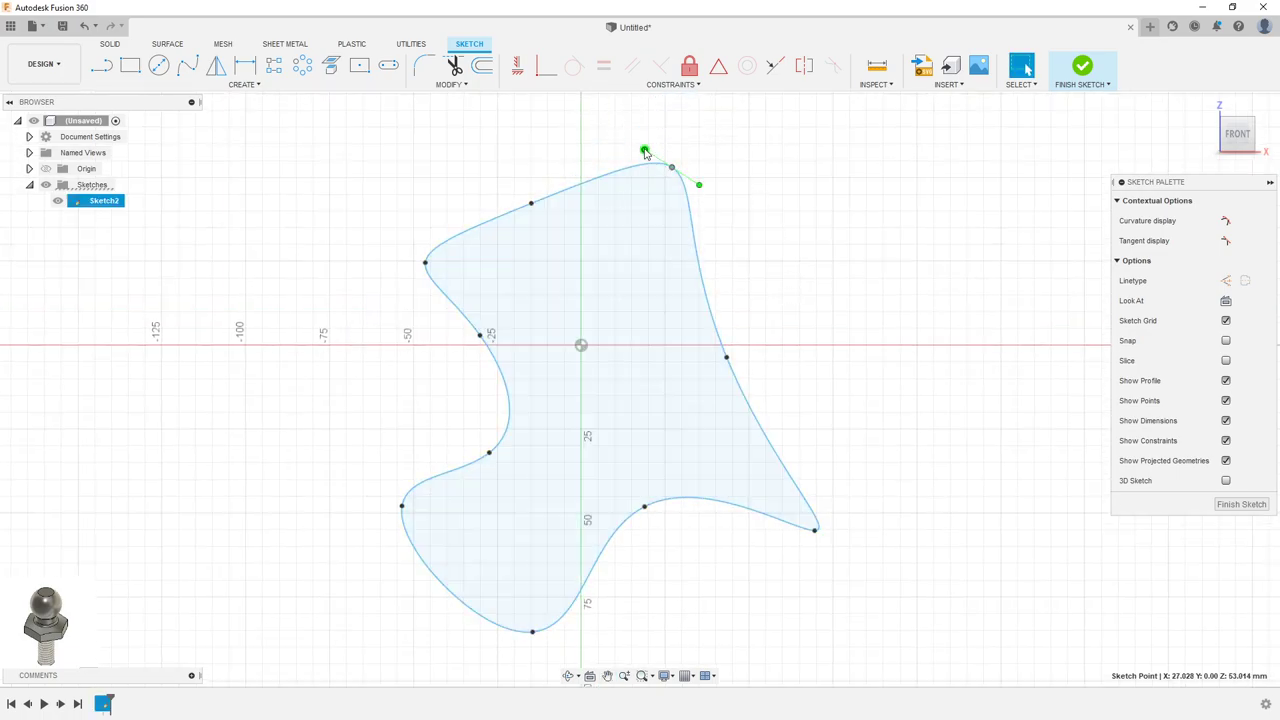
drag(645, 151, 613, 150)
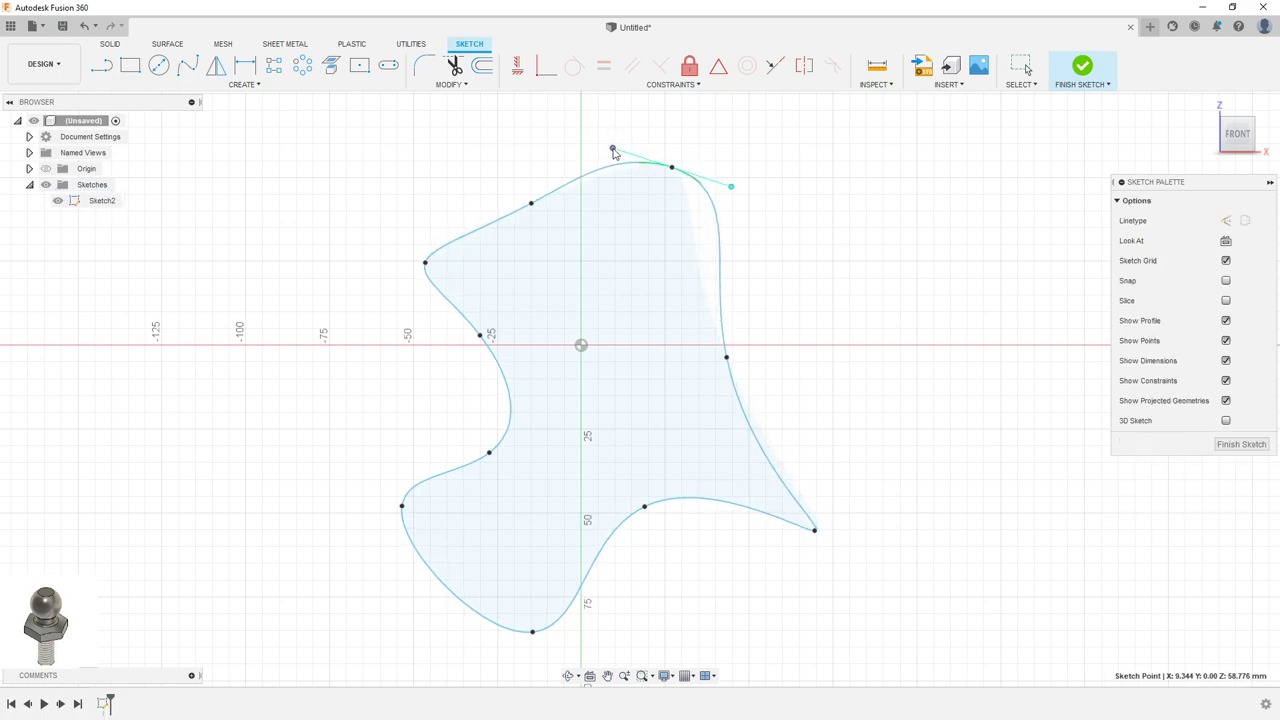
click(815, 533)
drag(826, 531, 833, 484)
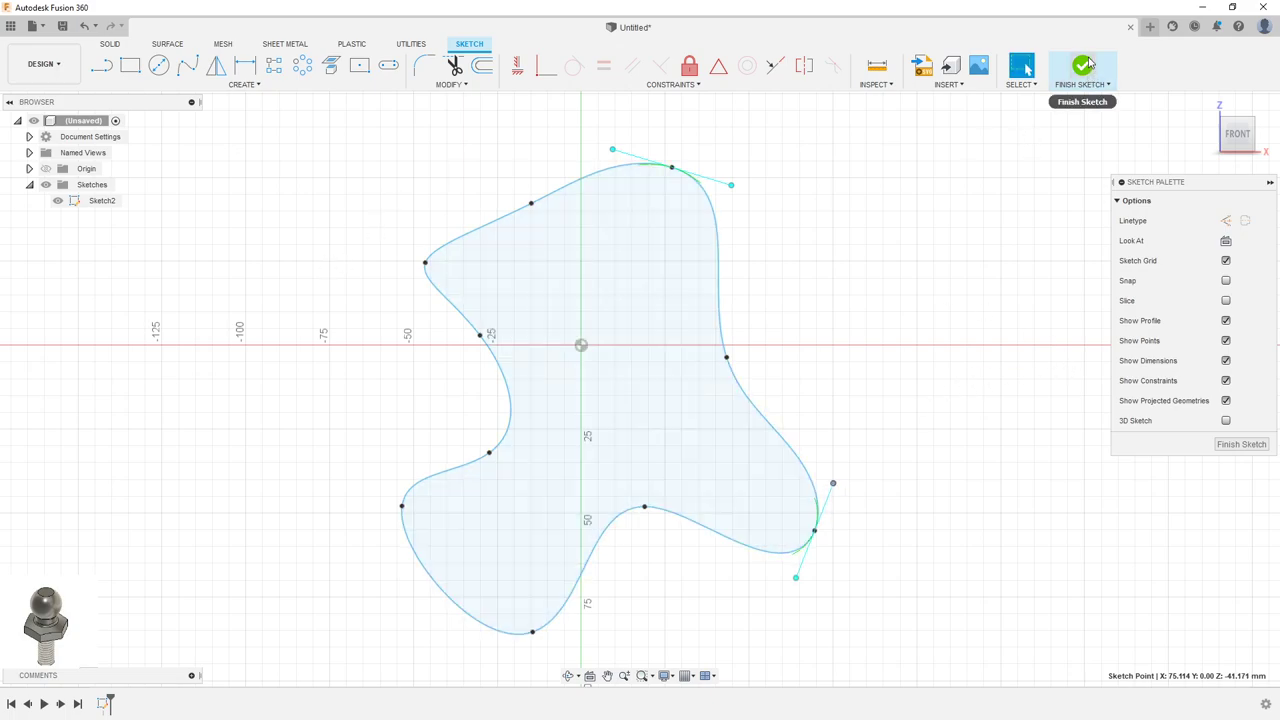
mouse_move(1003, 186)
shift+middle_down()
mouse_move(960, 217)
mouse_move(1005, 172)
shift+middle_up()
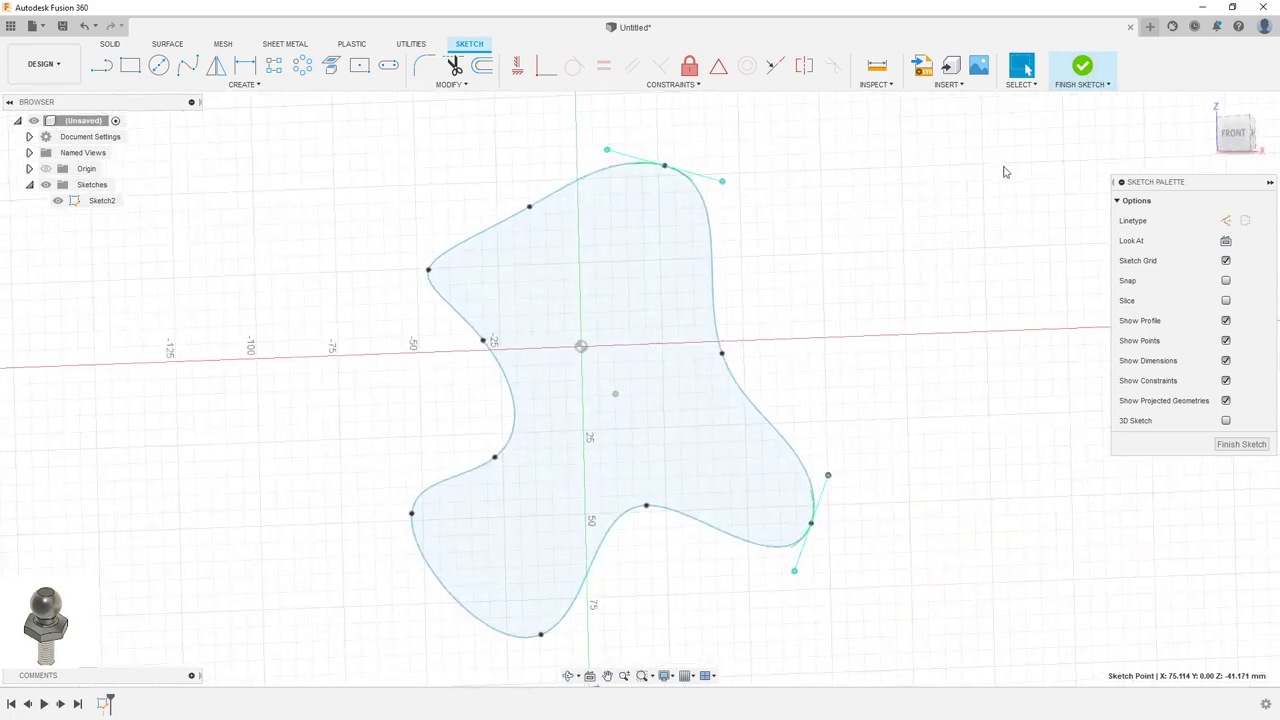
Step: Finish the profile sketch and view it at an angle
click(1083, 66)
scroll(866, 263, down, 2)
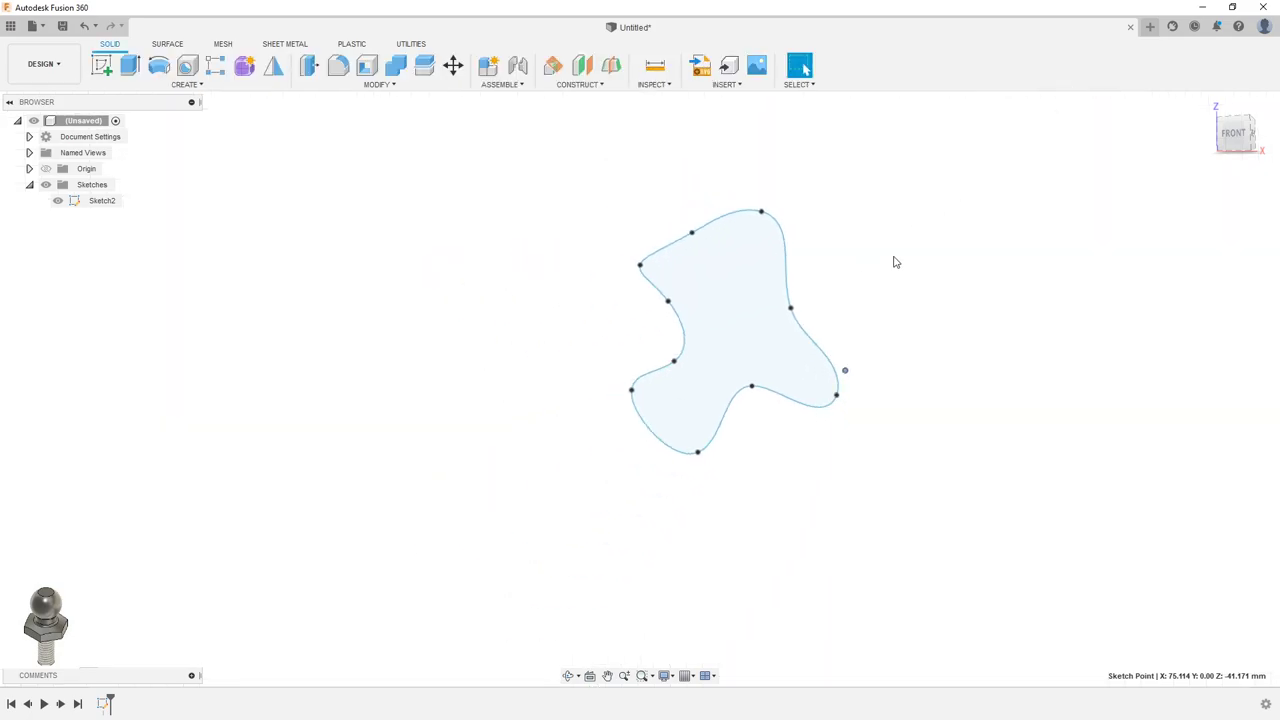
shift+middle_drag(896, 262, 843, 302)
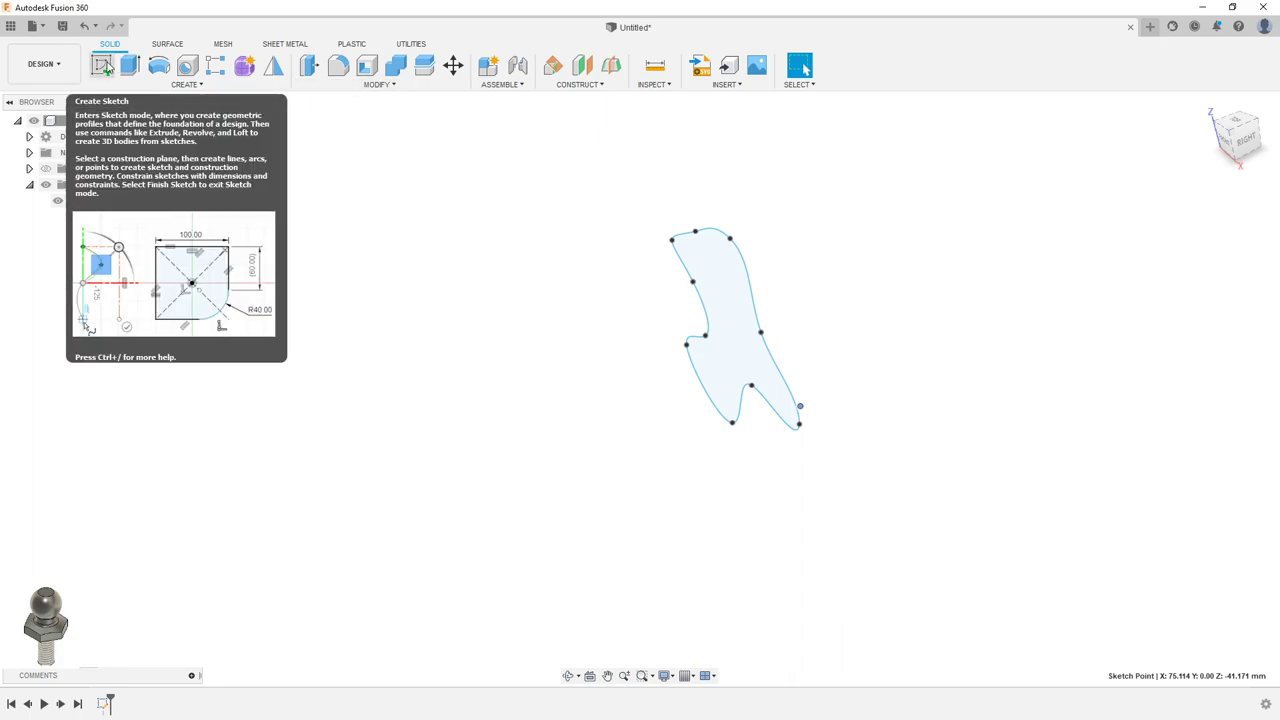
Step: Start another new sketch and orbit to see the origin planes
click(189, 85)
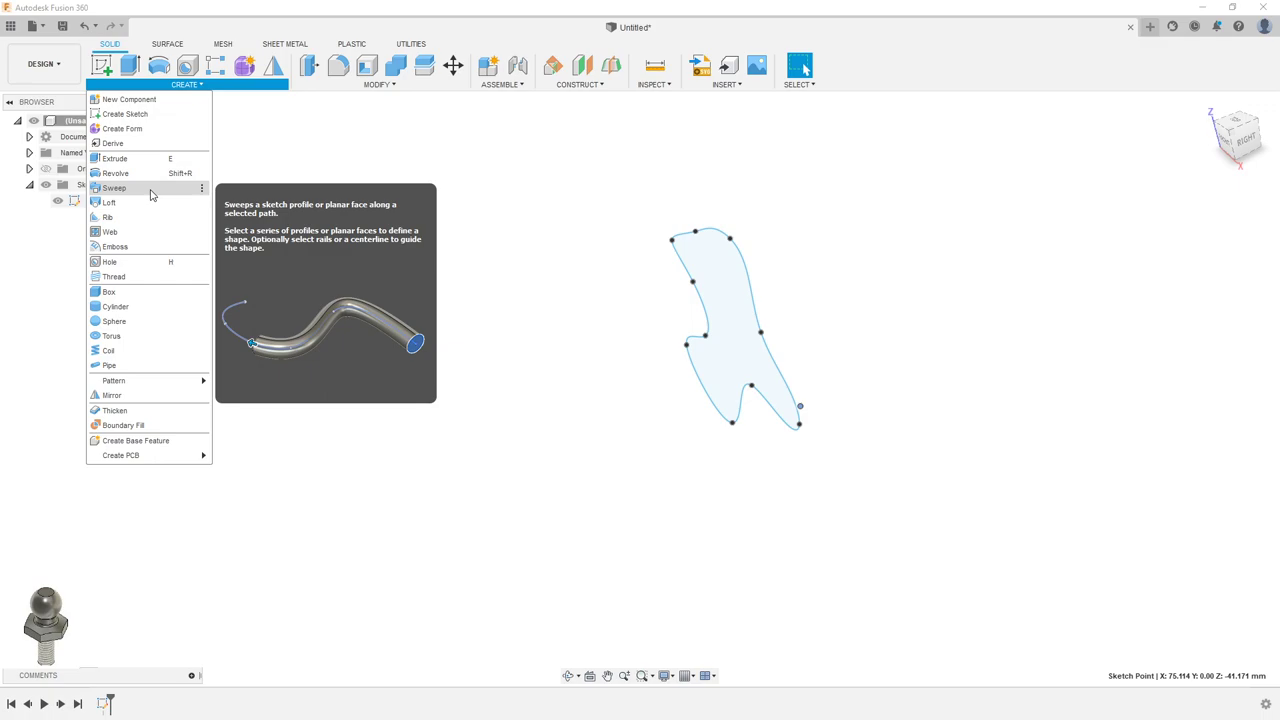
click(318, 163)
click(99, 77)
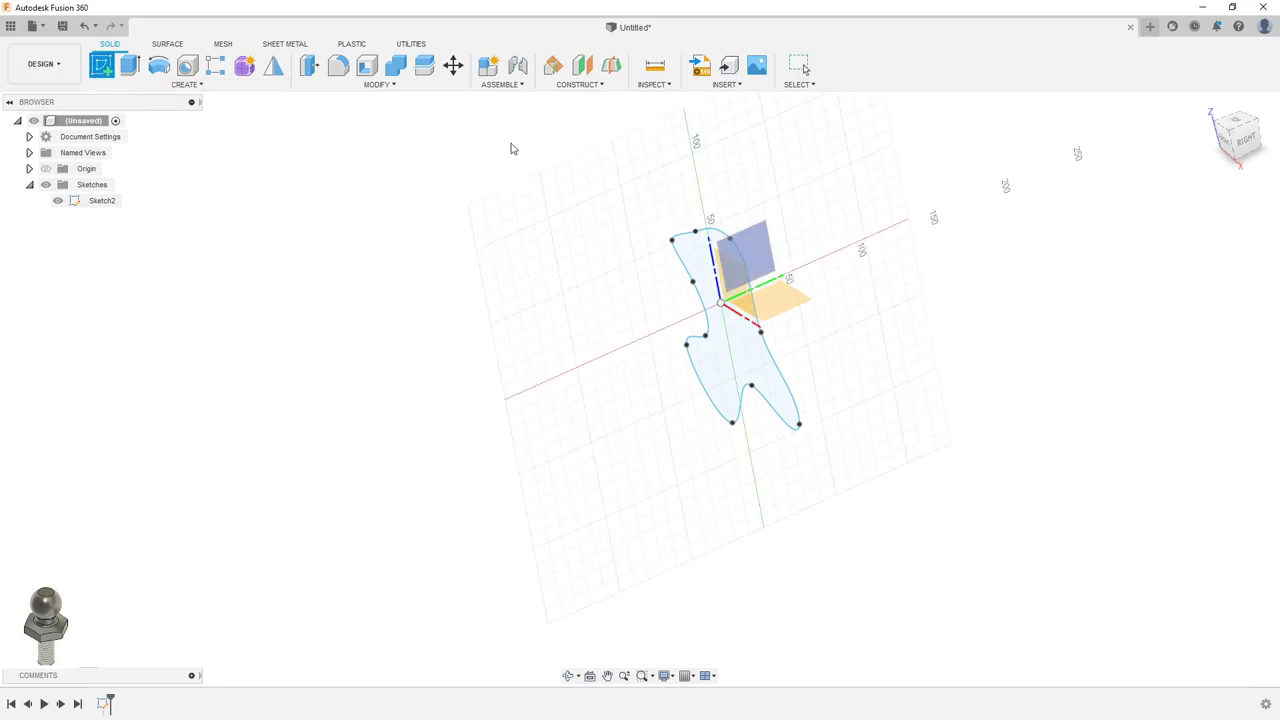
mouse_move(831, 266)
shift+middle_down()
mouse_move(873, 181)
mouse_move(874, 246)
mouse_move(911, 189)
mouse_move(891, 237)
mouse_move(873, 226)
mouse_move(886, 209)
mouse_move(763, 273)
mouse_move(760, 318)
mouse_move(977, 257)
mouse_move(995, 237)
mouse_move(994, 274)
mouse_move(1011, 203)
mouse_move(1014, 234)
shift+middle_up()
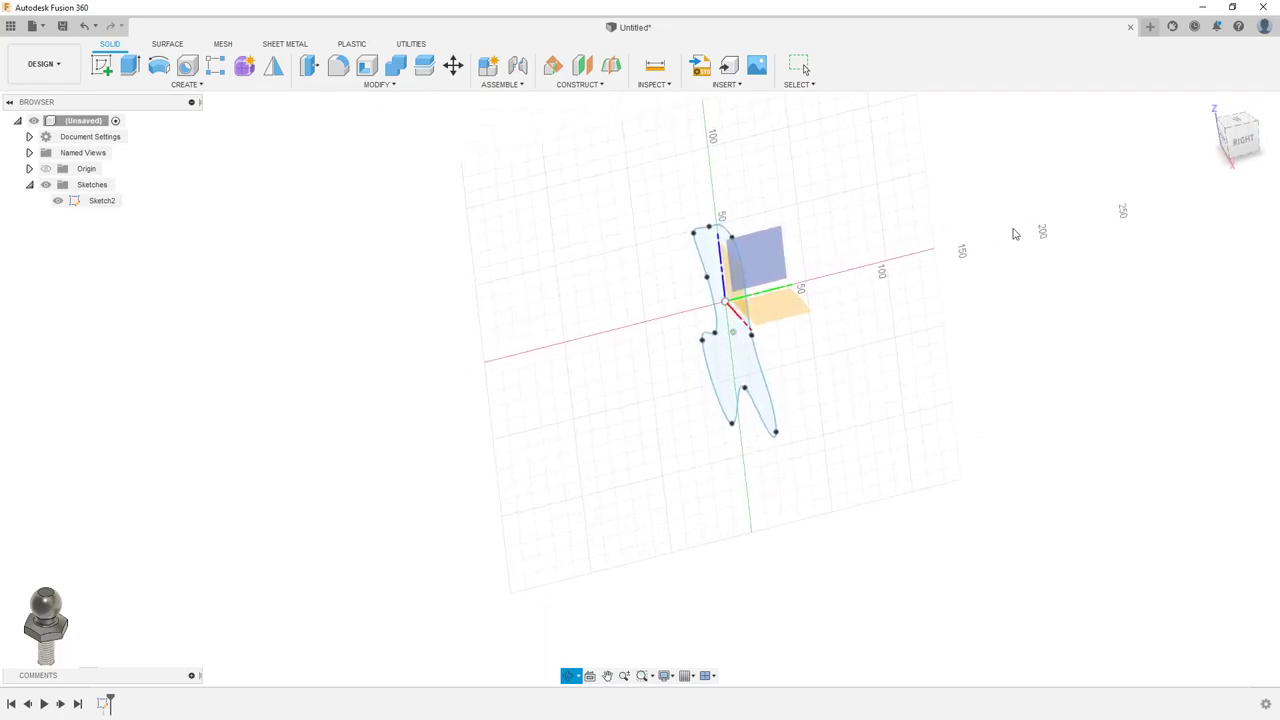
Step: On the top plane, draw a spline path rising upward from the origin
click(784, 319)
scroll(780, 334, down, 3)
middle_drag(780, 334, 676, 381)
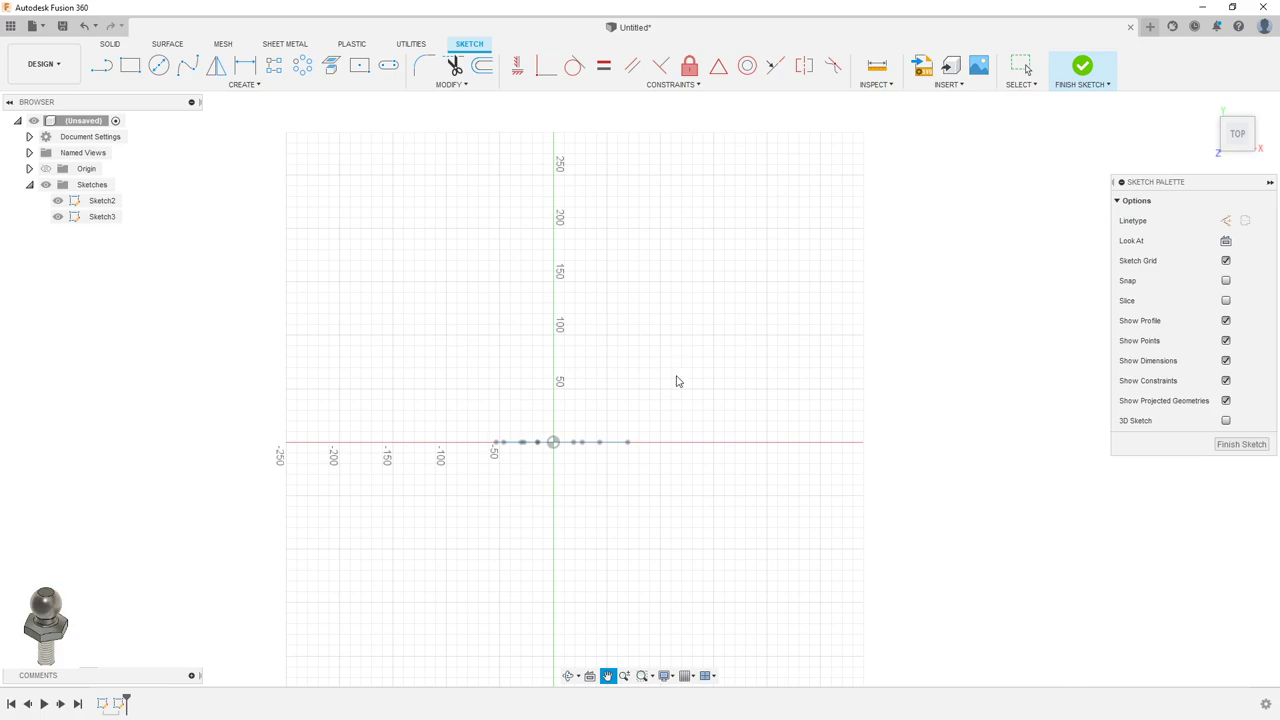
click(196, 68)
middle_drag(586, 391, 605, 625)
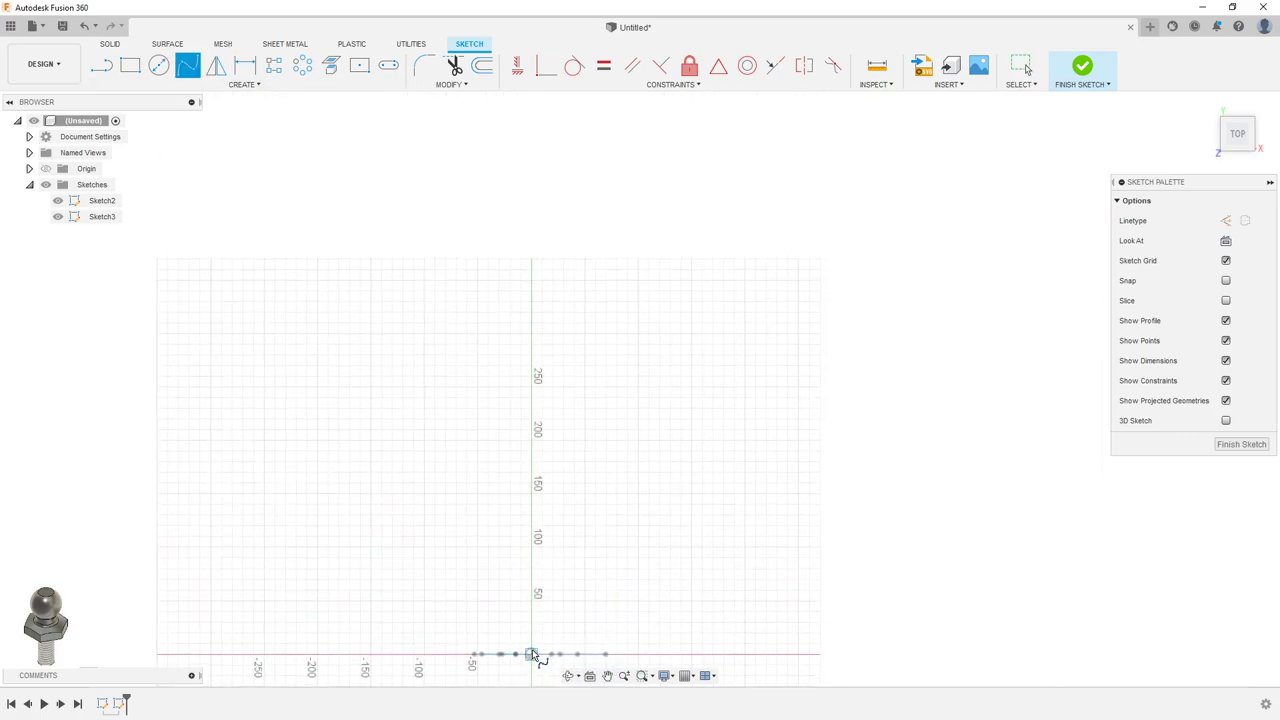
click(497, 539)
click(602, 325)
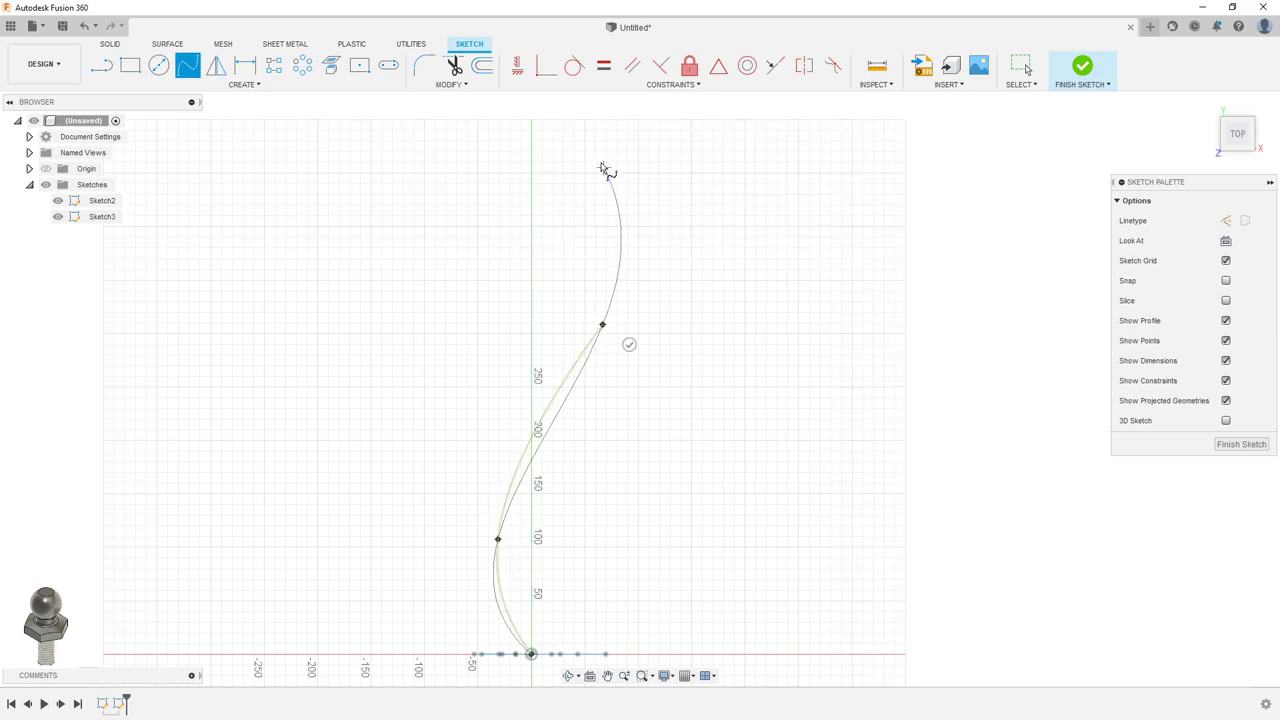
click(551, 131)
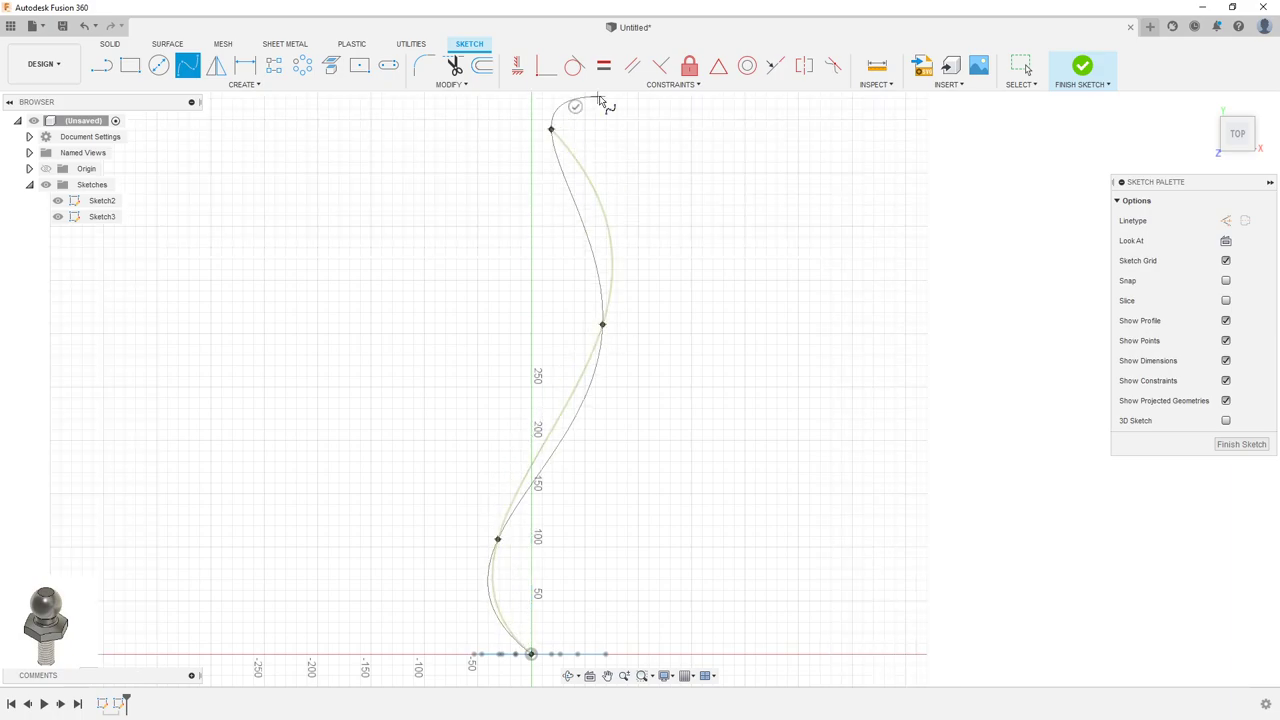
Step: Curl the path spline right and back down, then end it with OK
scroll(600, 109, down, 3)
middle_drag(674, 114, 625, 293)
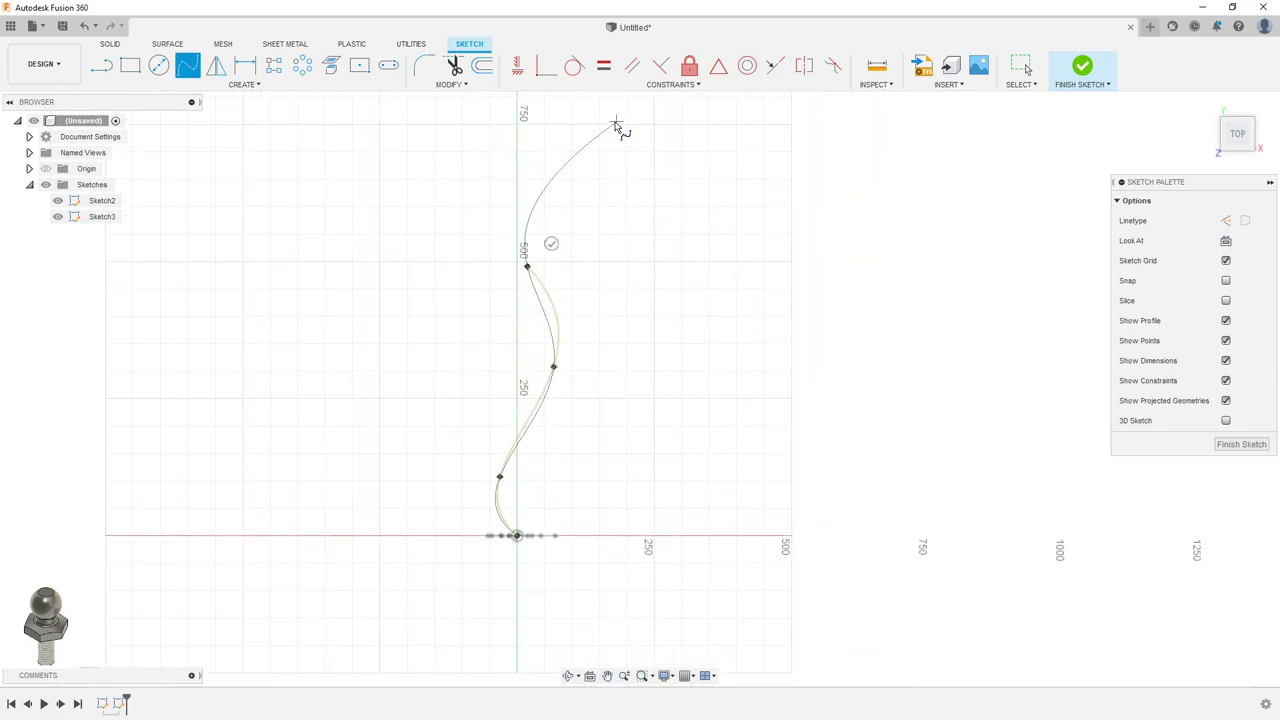
click(588, 112)
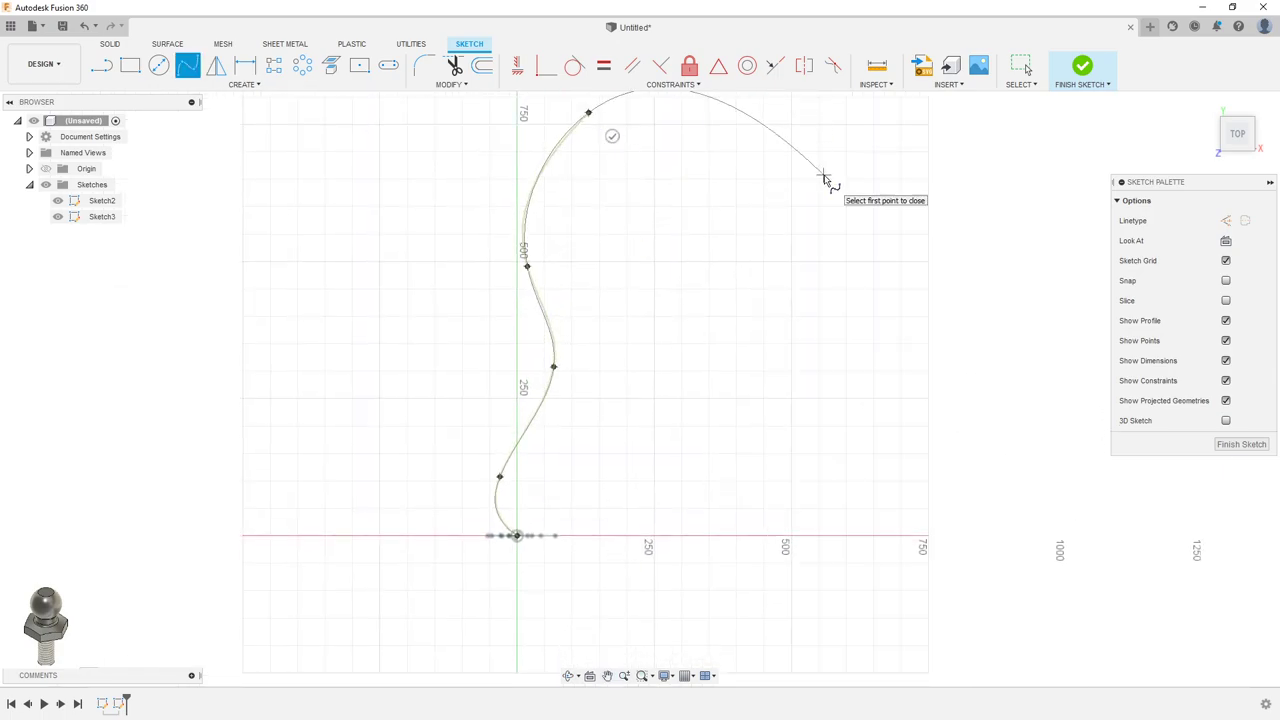
click(823, 177)
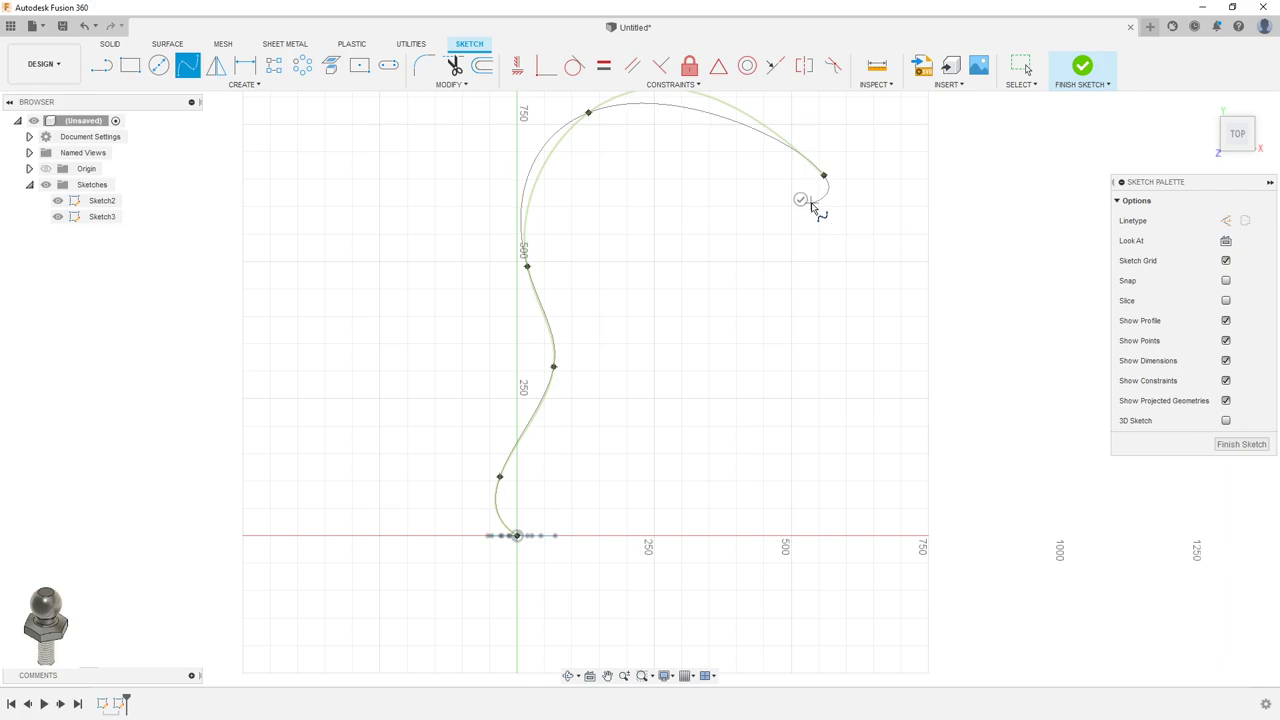
click(811, 203)
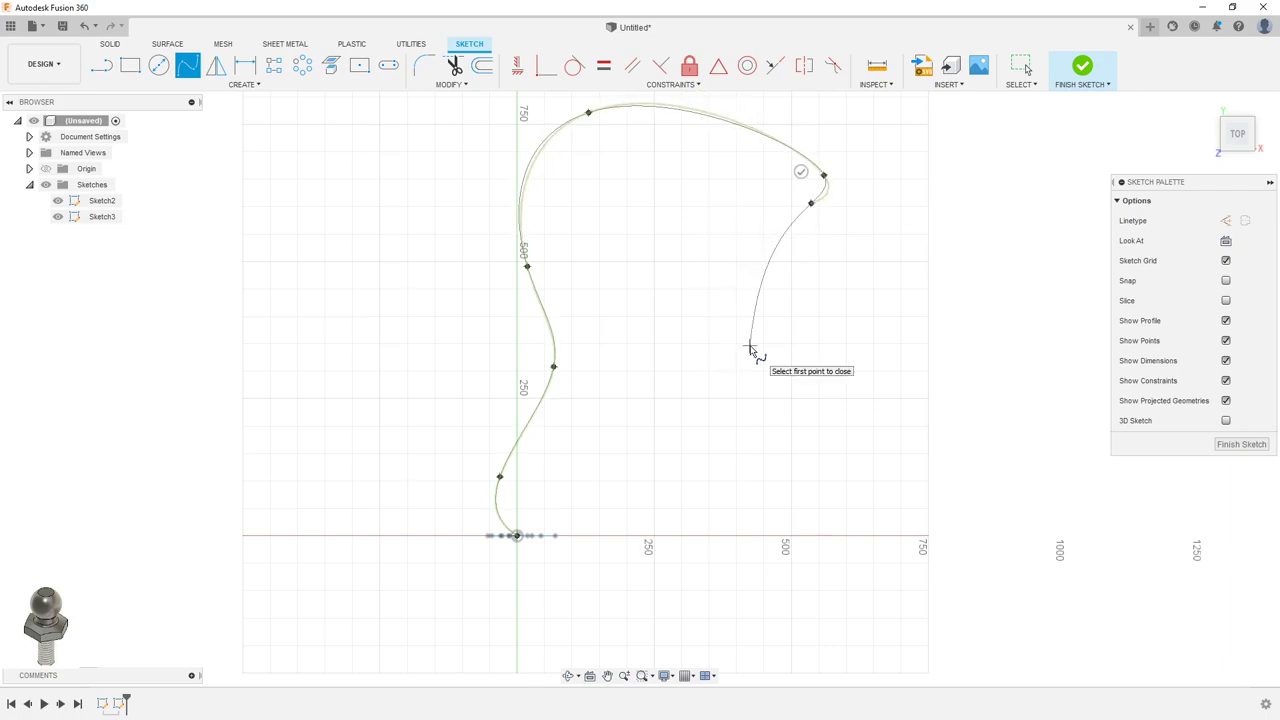
click(749, 346)
right_click(802, 300)
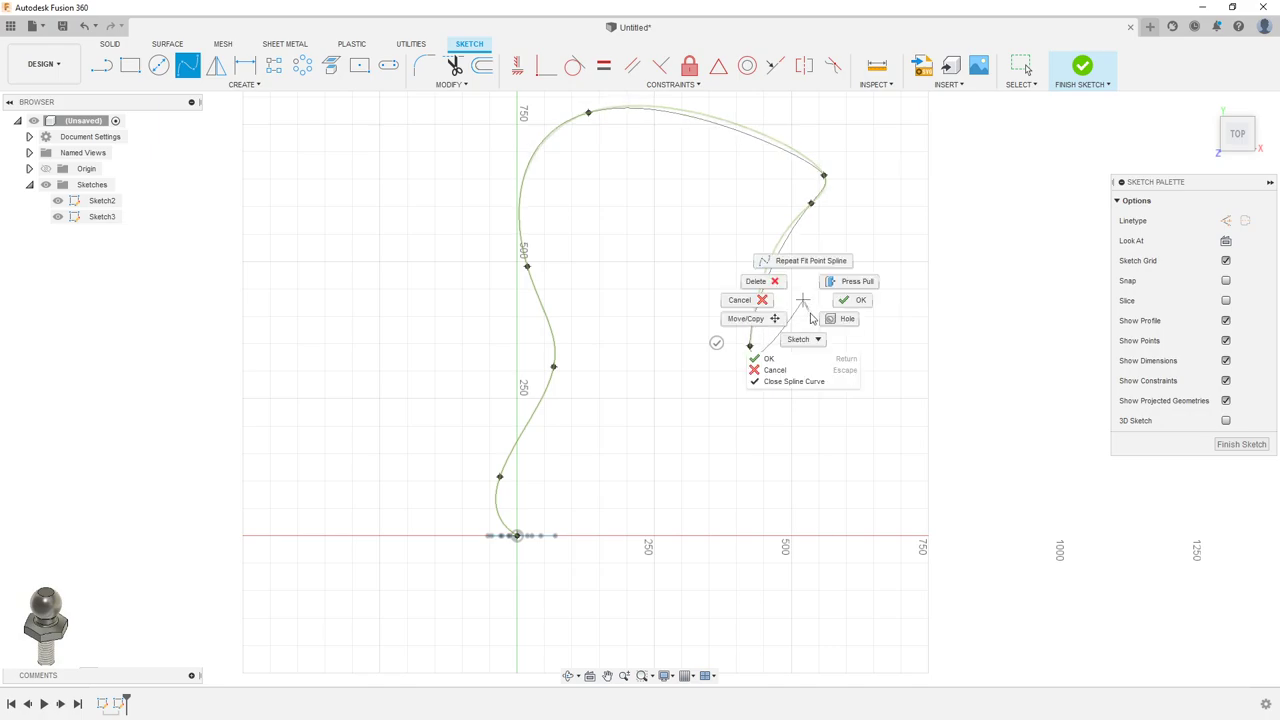
click(856, 301)
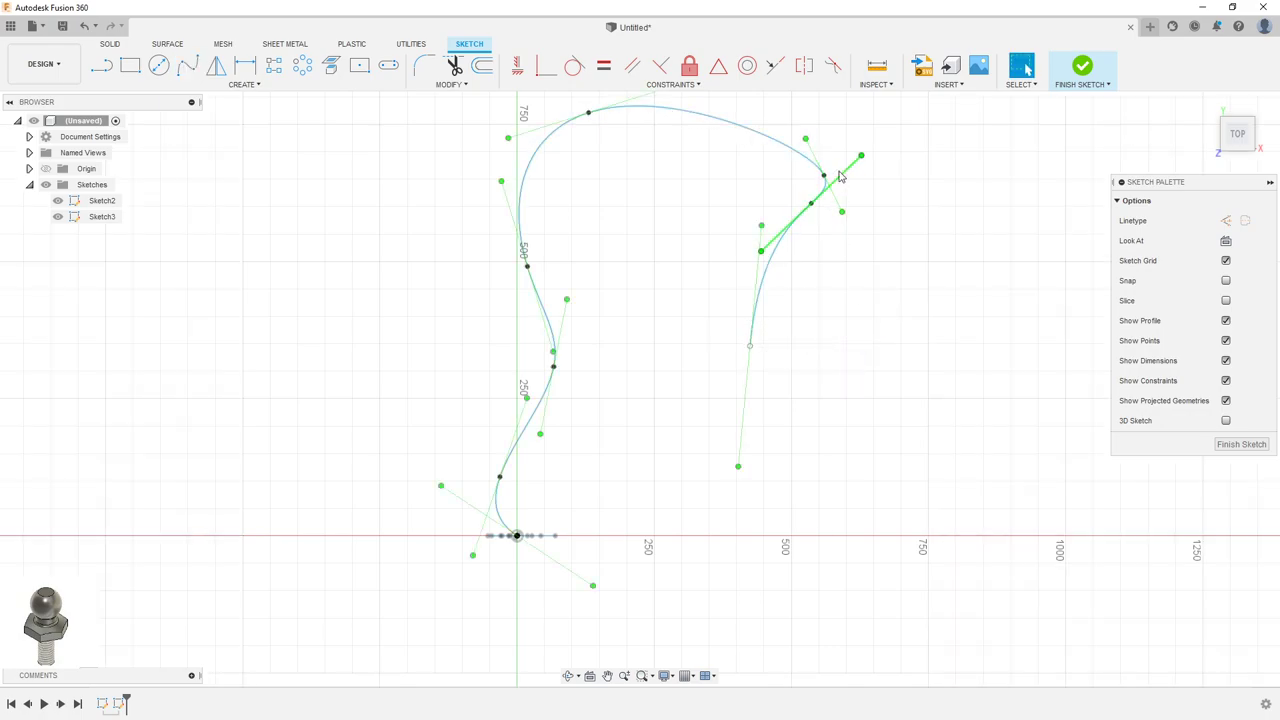
mouse_move(877, 186)
shift+middle_down()
mouse_move(861, 213)
mouse_move(997, 93)
shift+middle_up()
Step: Finish the path sketch and start a Sweep feature
click(1082, 70)
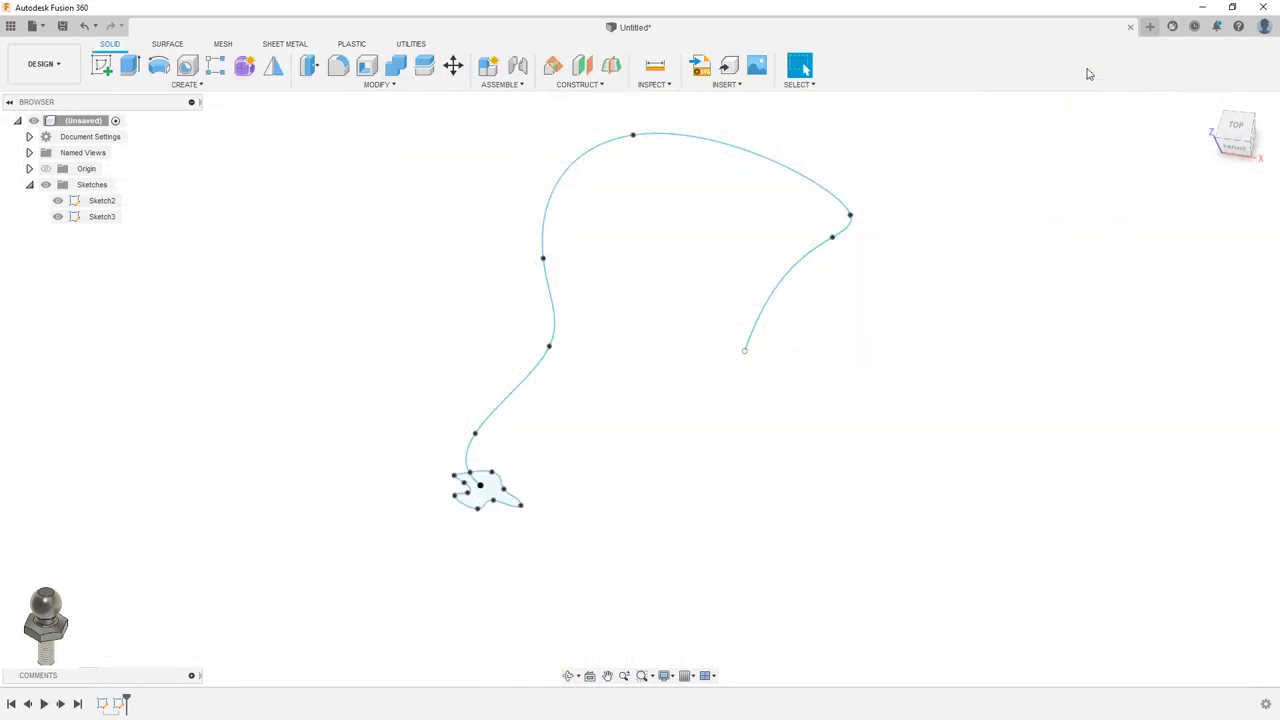
mouse_move(954, 249)
shift+middle_down()
mouse_move(870, 240)
mouse_move(931, 240)
mouse_move(903, 228)
shift+middle_up()
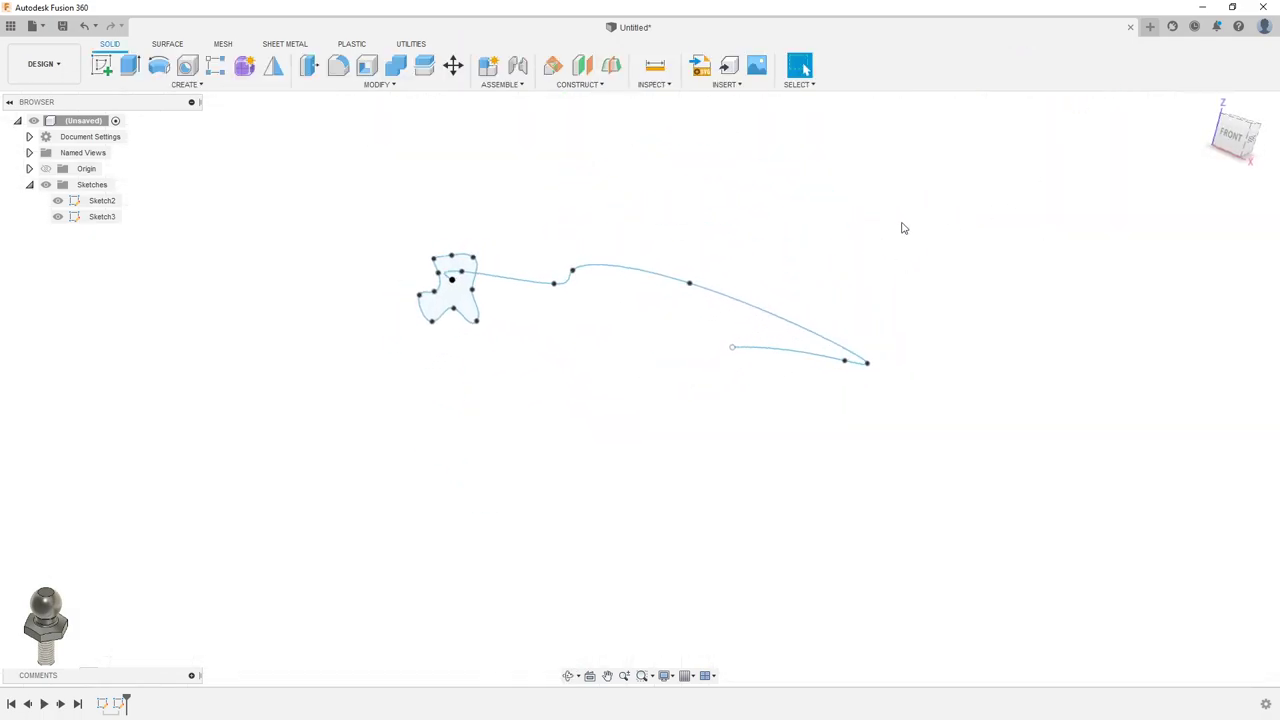
click(190, 84)
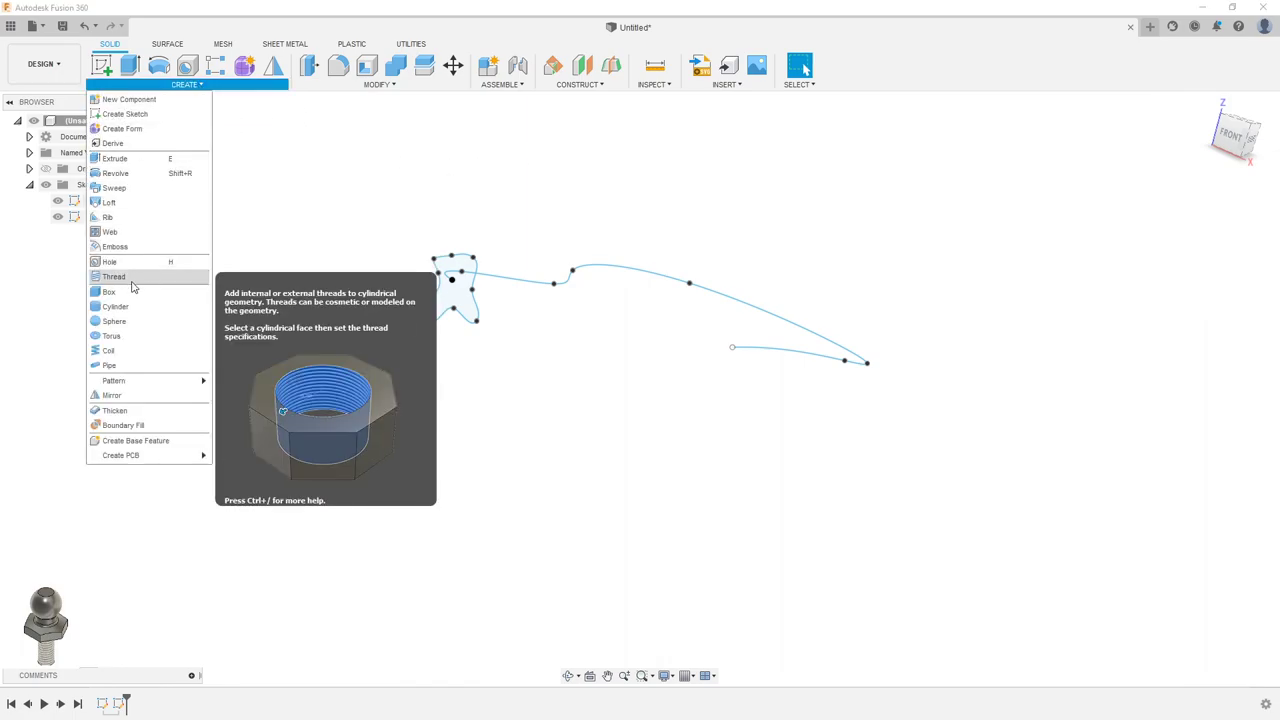
click(150, 196)
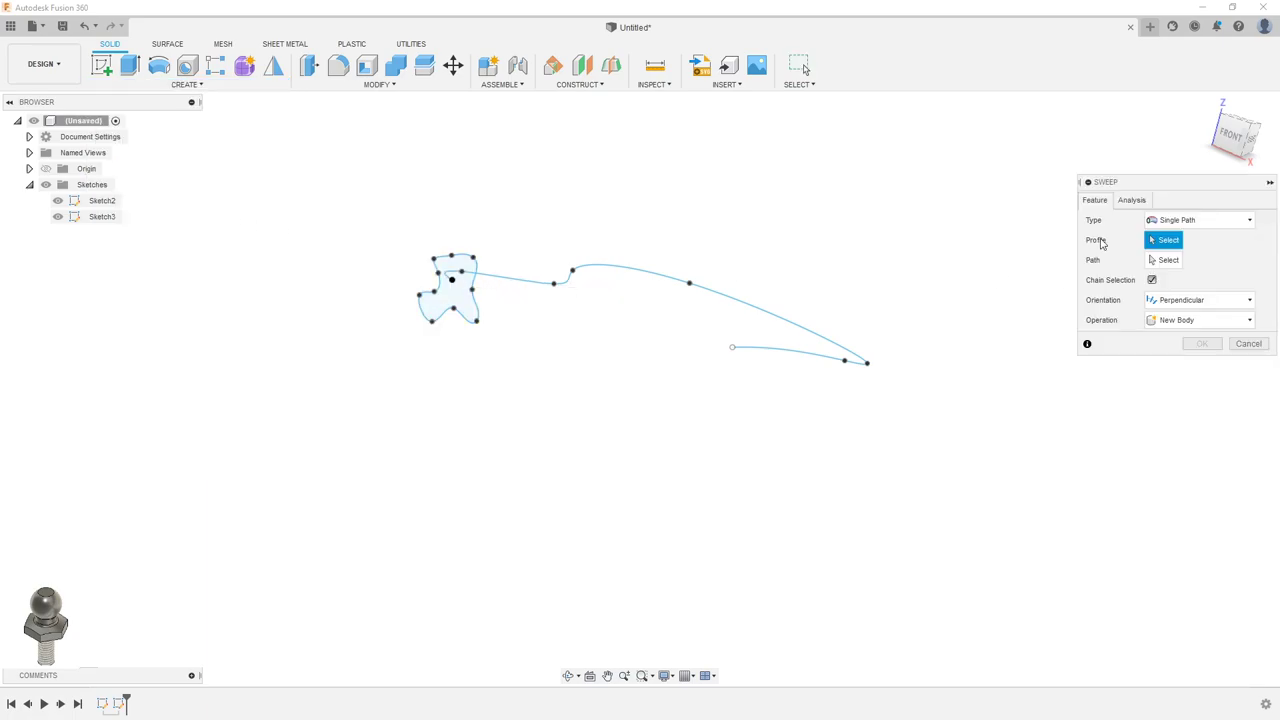
Step: Set the Single Path sweep's profile to the four-lobed shape and its path to the spline
click(1185, 220)
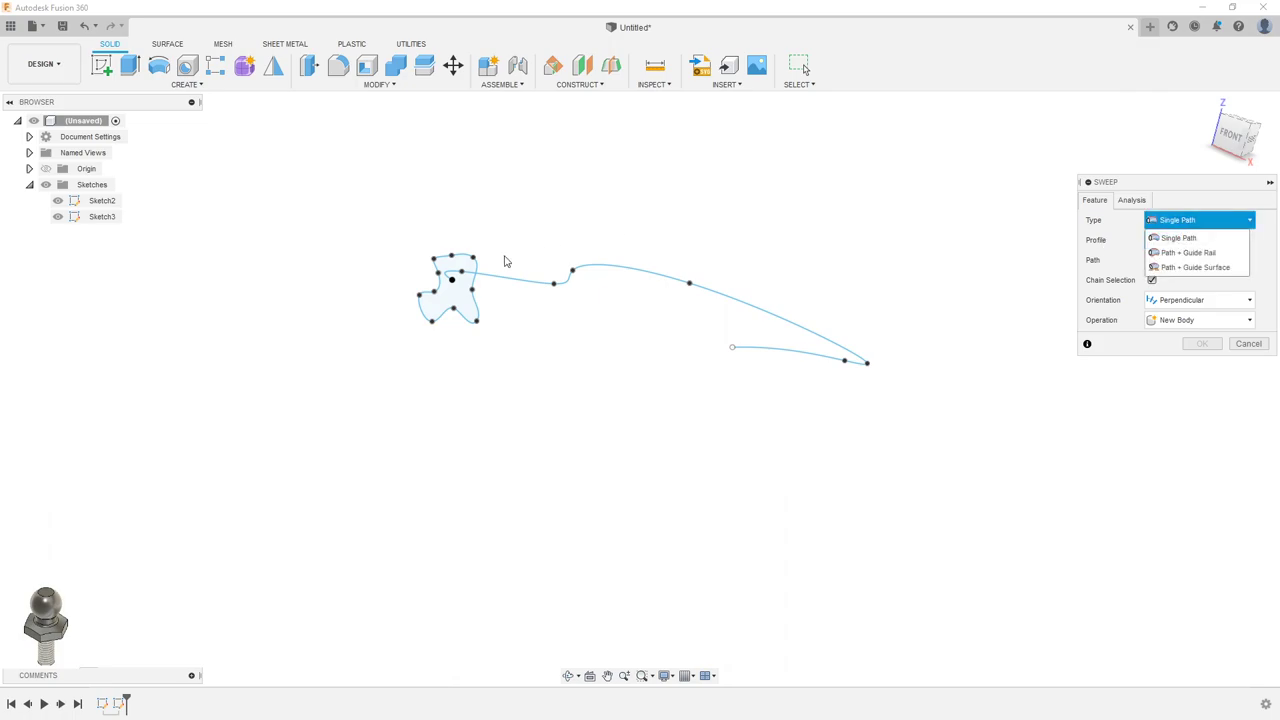
click(622, 227)
click(465, 277)
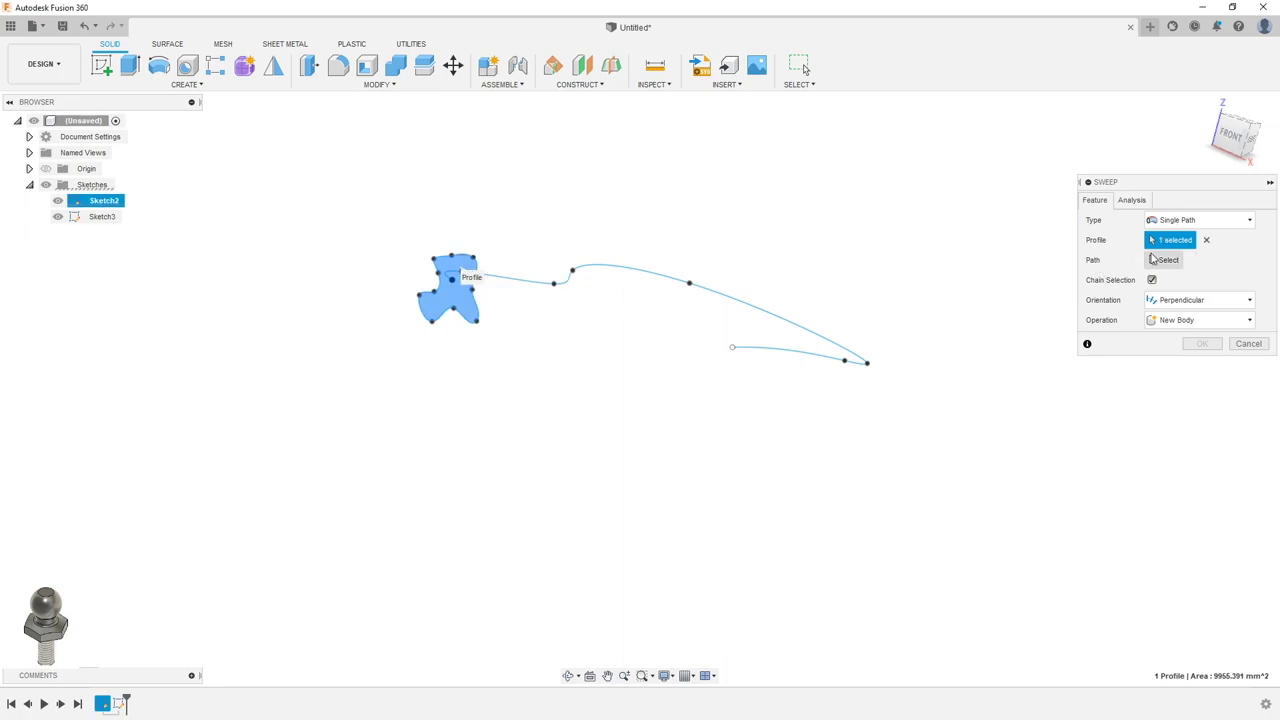
click(1163, 260)
click(526, 284)
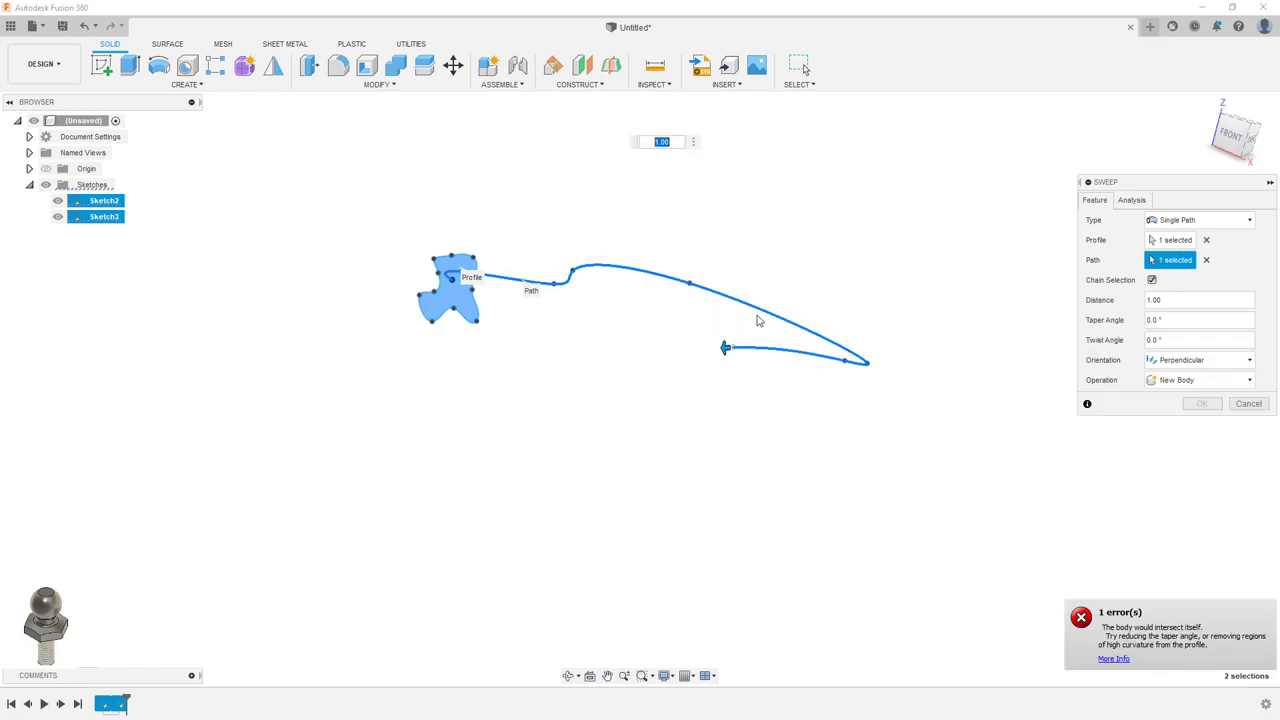
Step: From a top view, pull the sweep distance back to 0.61 and set orientation to Parallel
shift+middle_drag(757, 320, 785, 344)
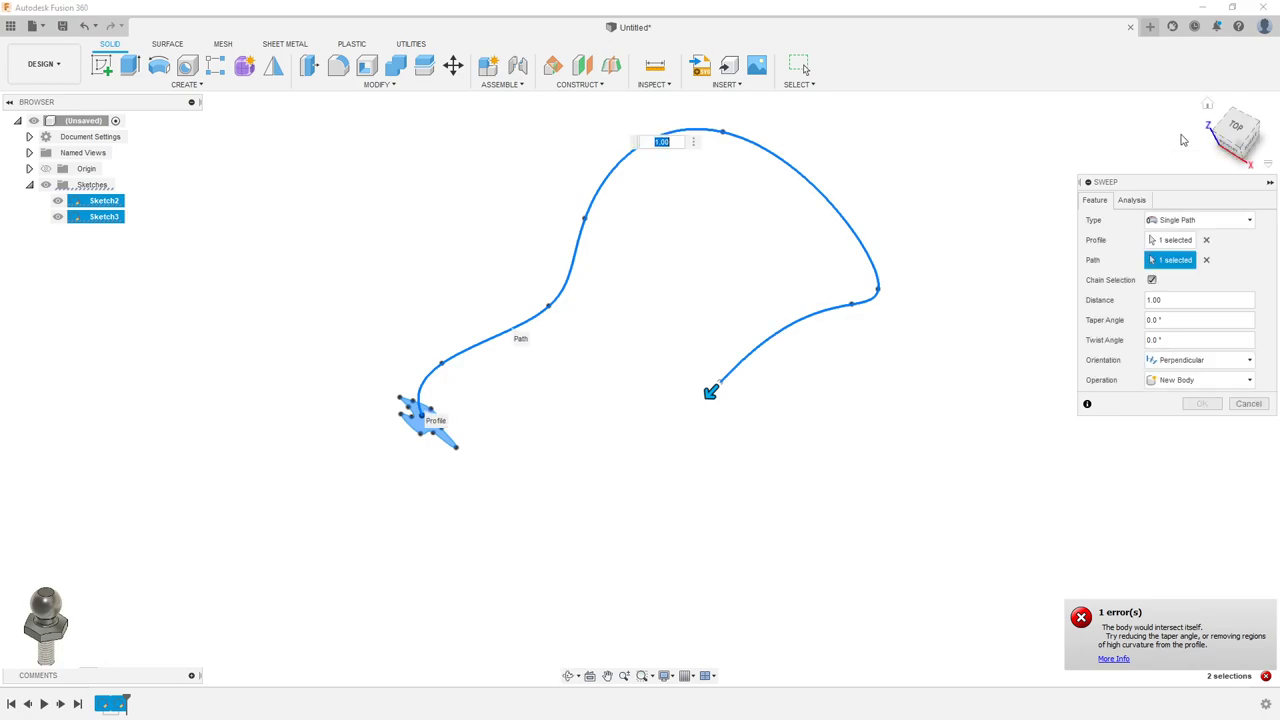
click(1236, 128)
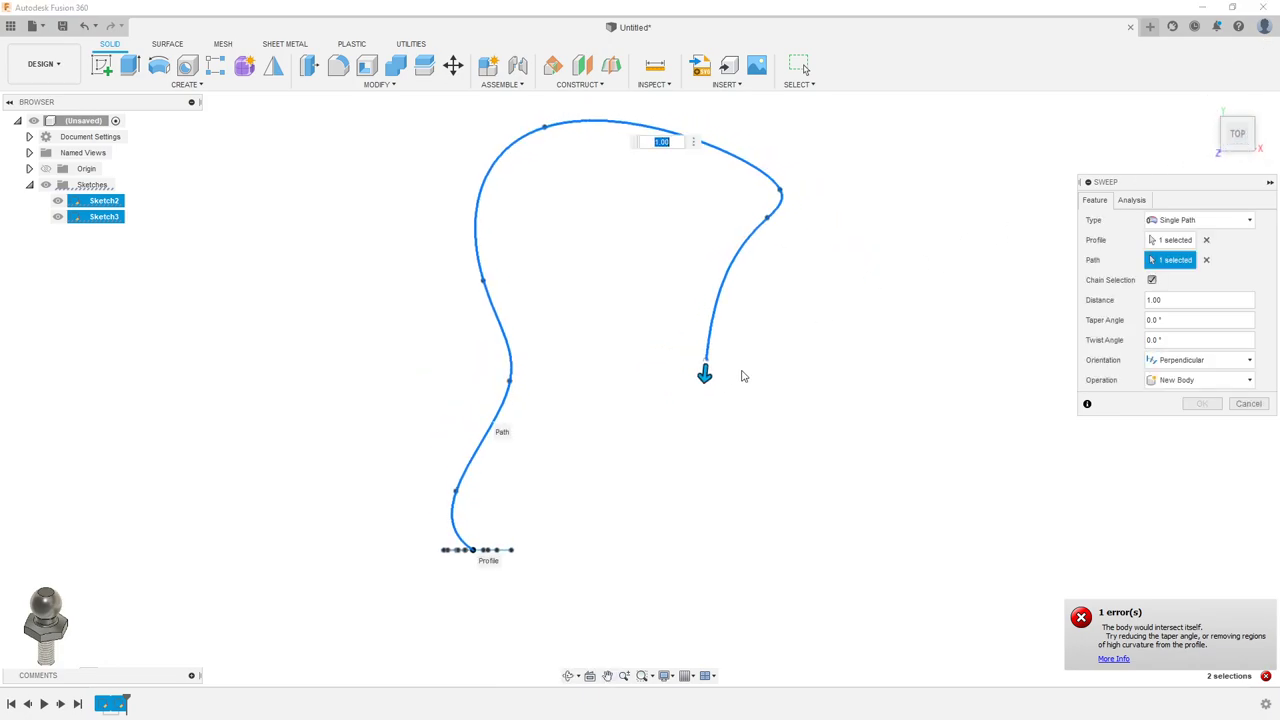
mouse_move(705, 372)
mouse_down()
mouse_move(787, 199)
mouse_move(720, 163)
mouse_move(726, 154)
mouse_up()
mouse_move(680, 246)
shift+middle_down()
mouse_move(677, 211)
mouse_move(683, 294)
shift+middle_up()
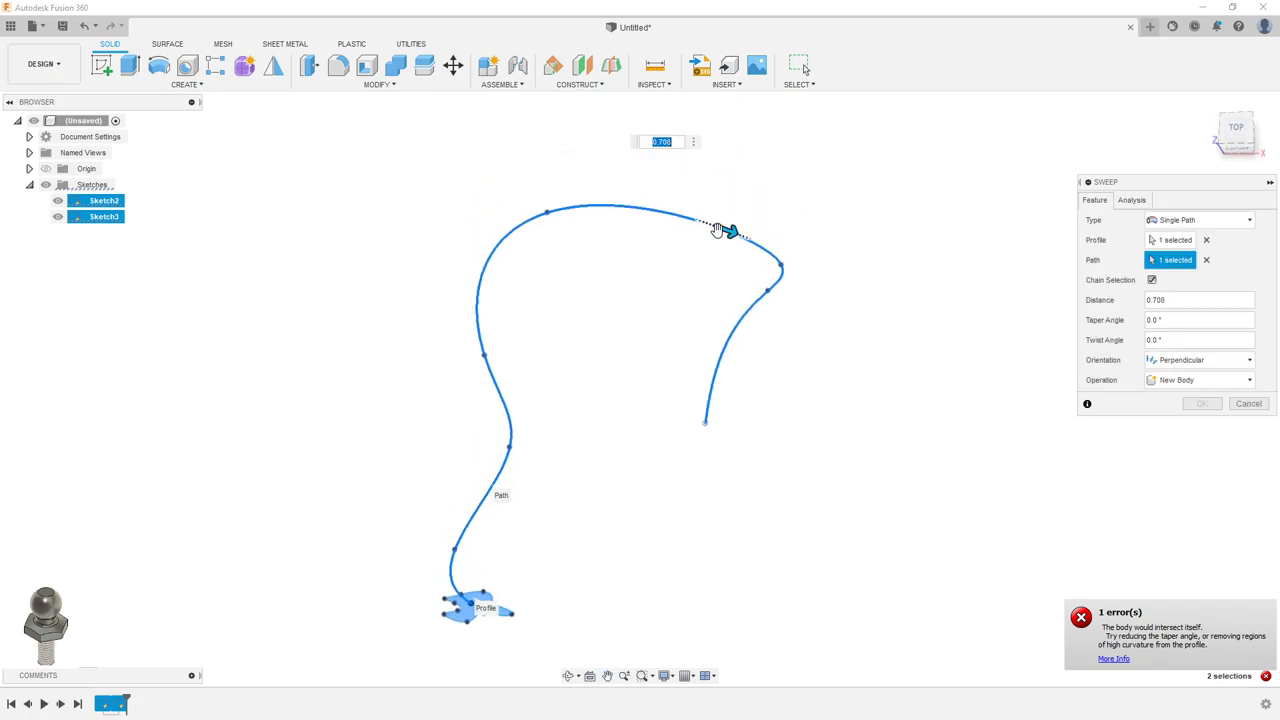
drag(728, 231, 636, 228)
shift+middle_drag(644, 347, 720, 330)
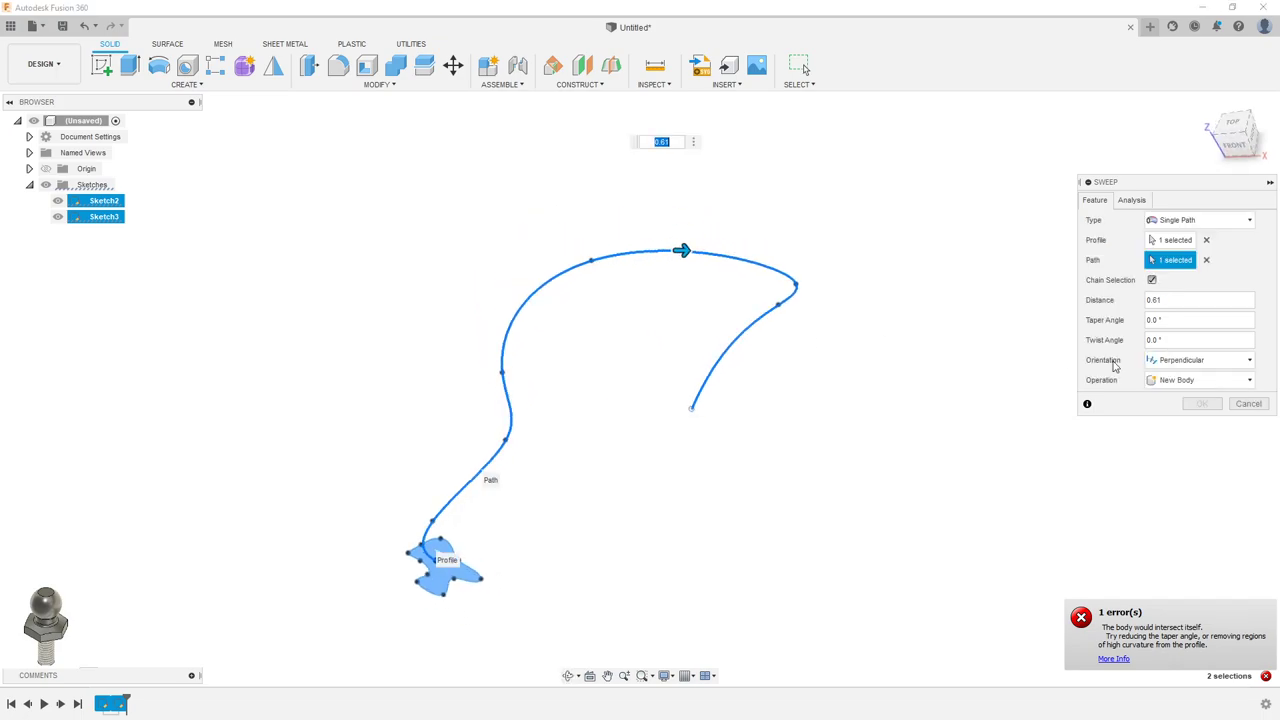
click(1174, 365)
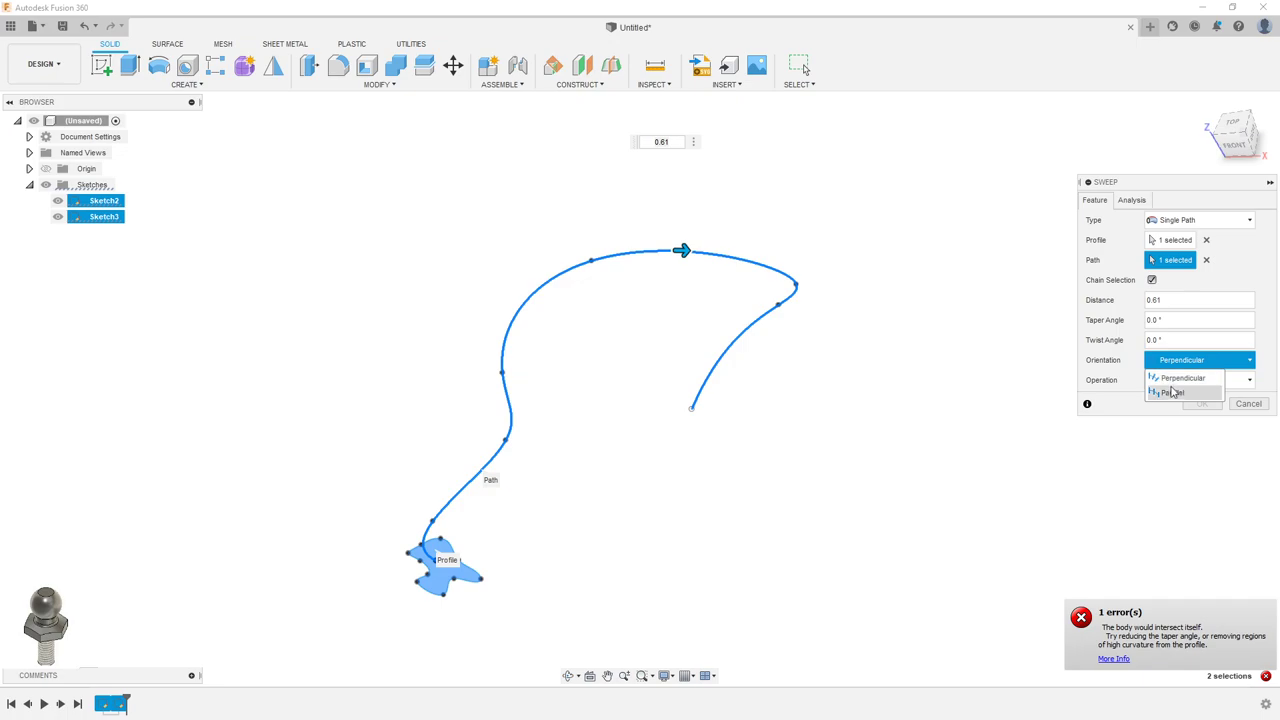
click(1172, 393)
Step: Preview the Parallel sweep at 0.474, then switch to Perpendicular and shorten the distance to 0.25
drag(683, 252, 565, 270)
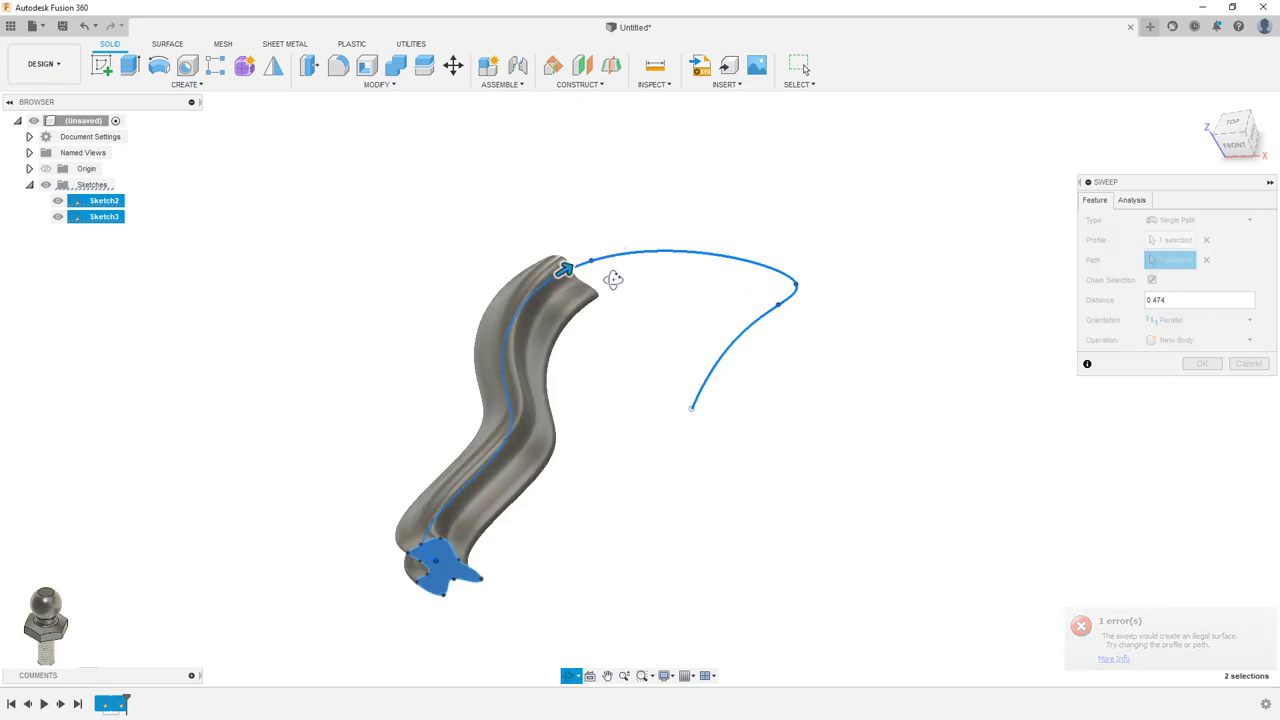
shift+middle_drag(614, 277, 617, 297)
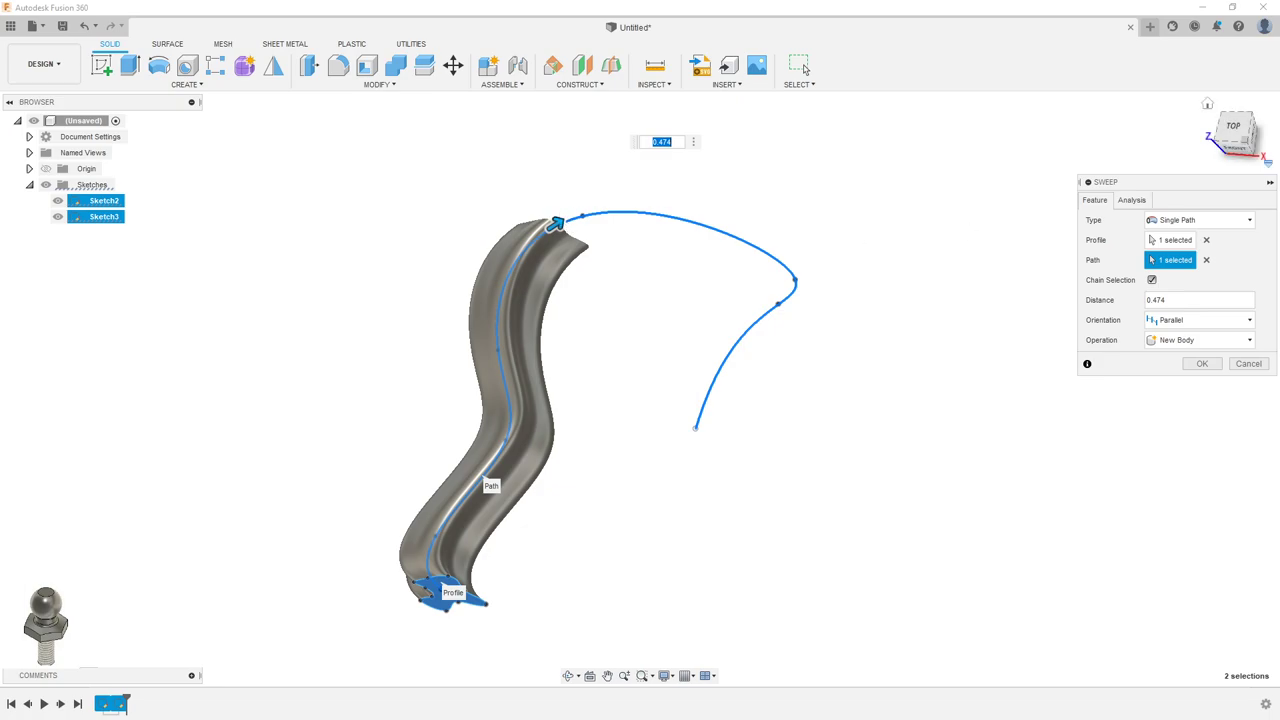
mouse_move(840, 214)
shift+middle_down()
mouse_move(521, 181)
mouse_move(600, 305)
shift+middle_up()
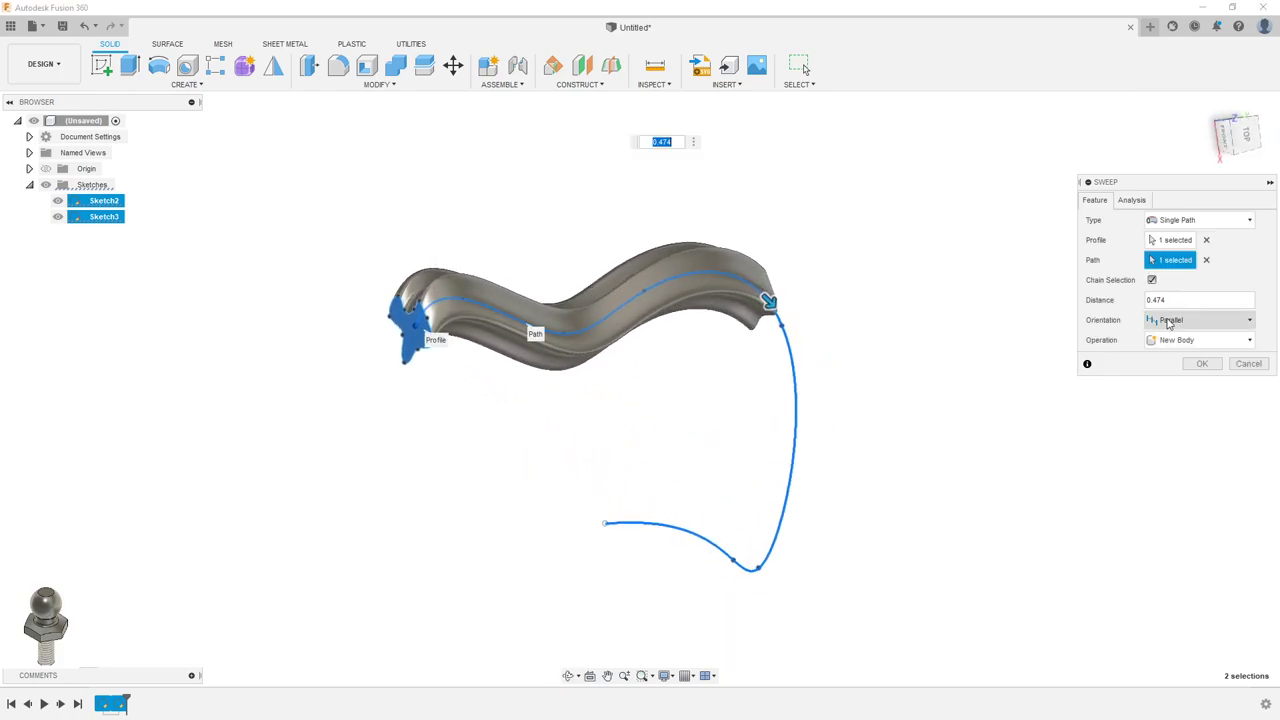
click(1200, 320)
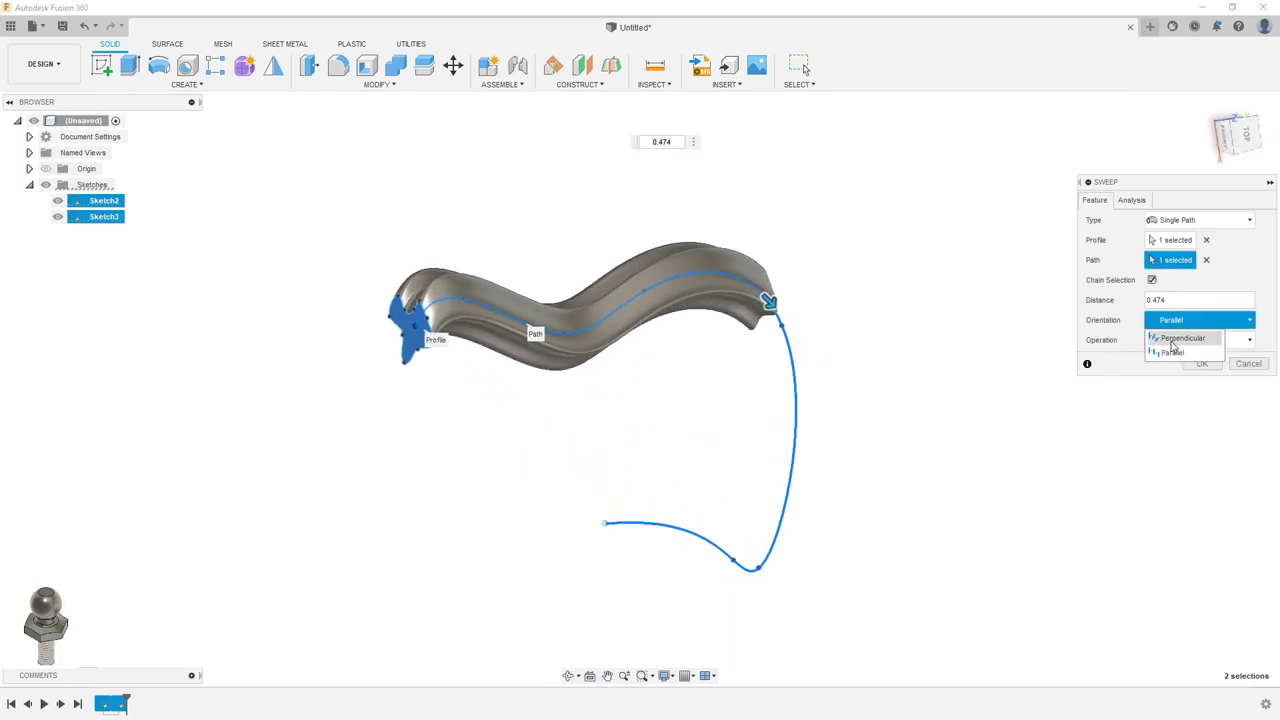
click(1195, 340)
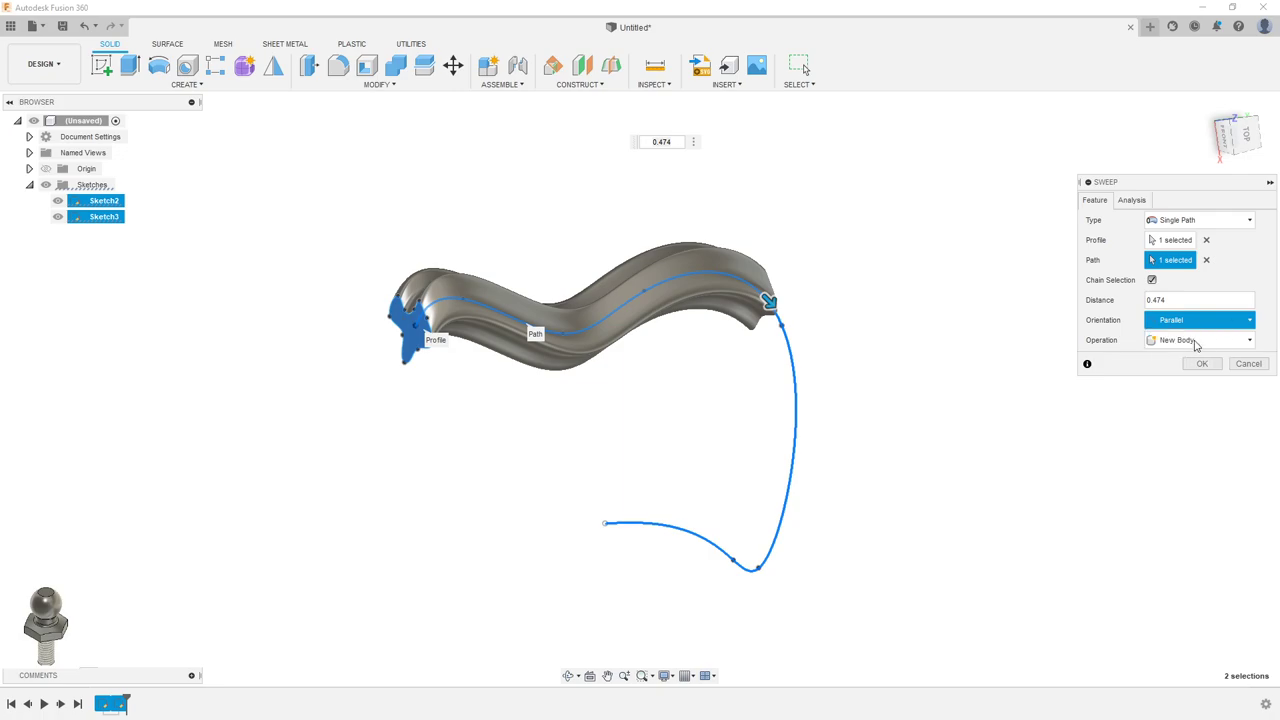
mouse_move(768, 298)
mouse_down()
mouse_move(551, 332)
mouse_move(483, 305)
mouse_move(440, 300)
mouse_move(430, 315)
mouse_move(491, 343)
mouse_up()
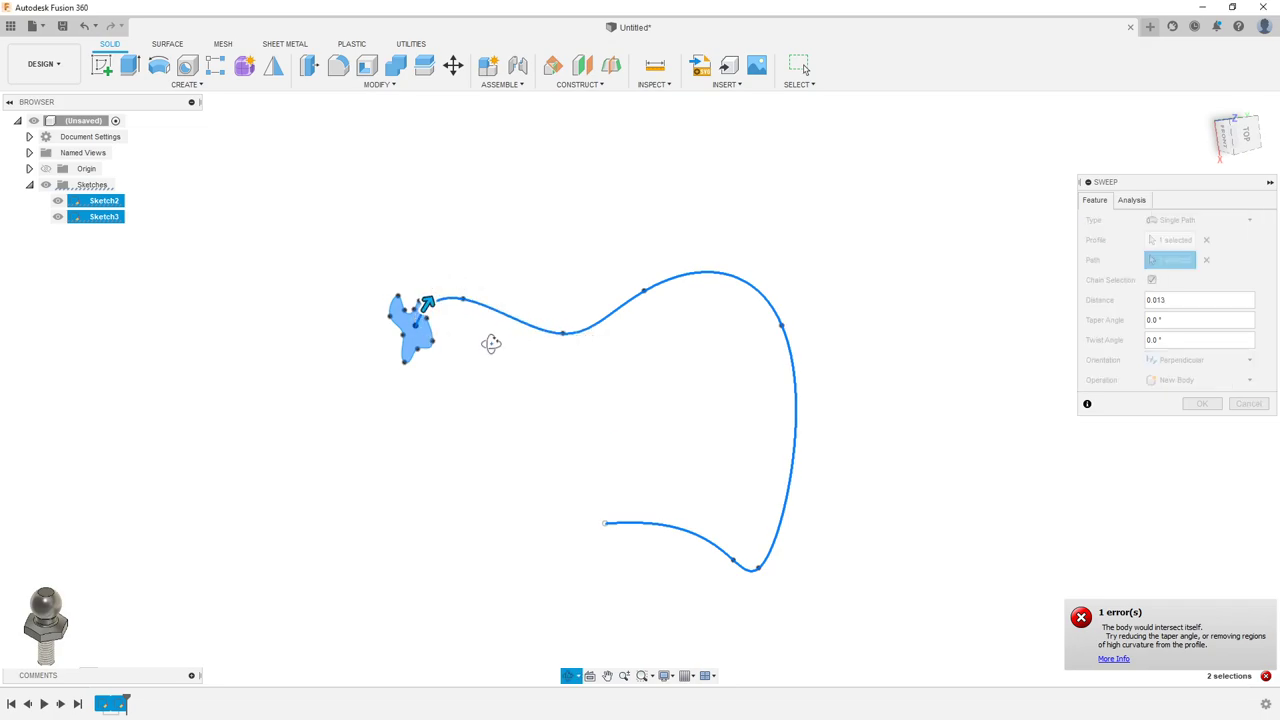
Step: Drop the sweep distance to 0.013, then from a top view extend it to 0.234
mouse_move(491, 343)
shift+middle_down()
mouse_move(500, 349)
mouse_move(464, 322)
shift+middle_up()
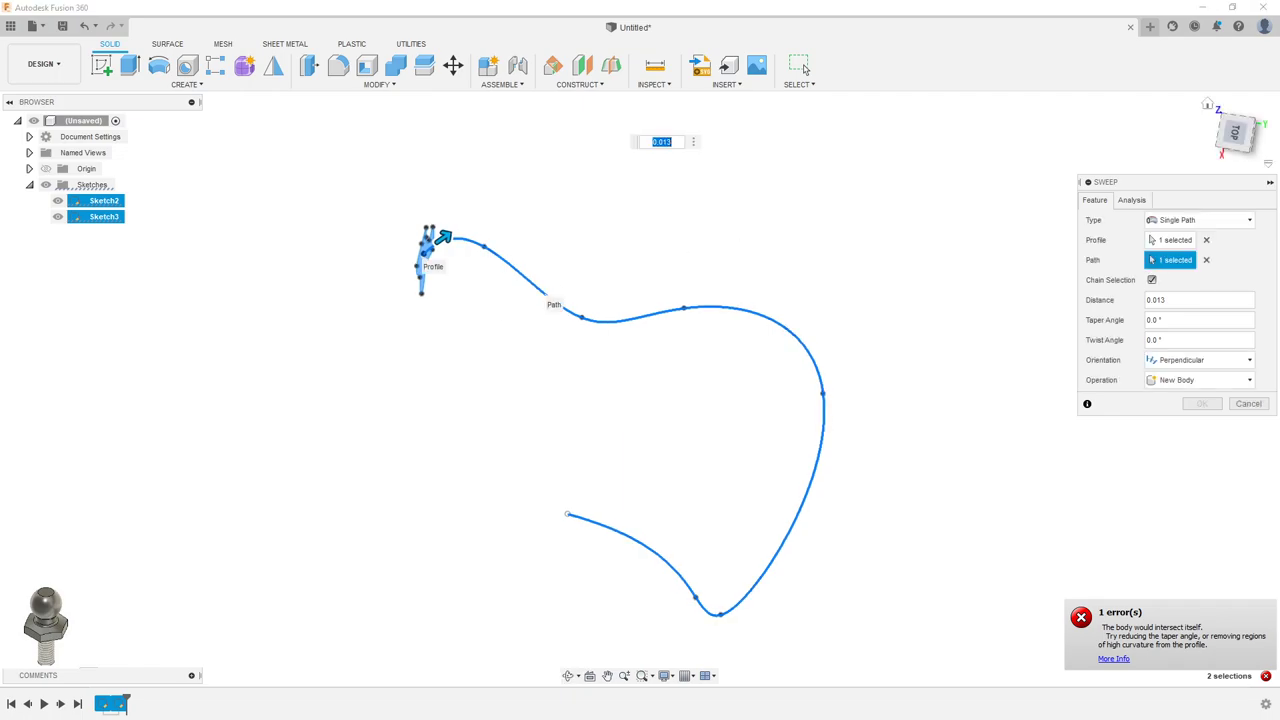
click(1234, 132)
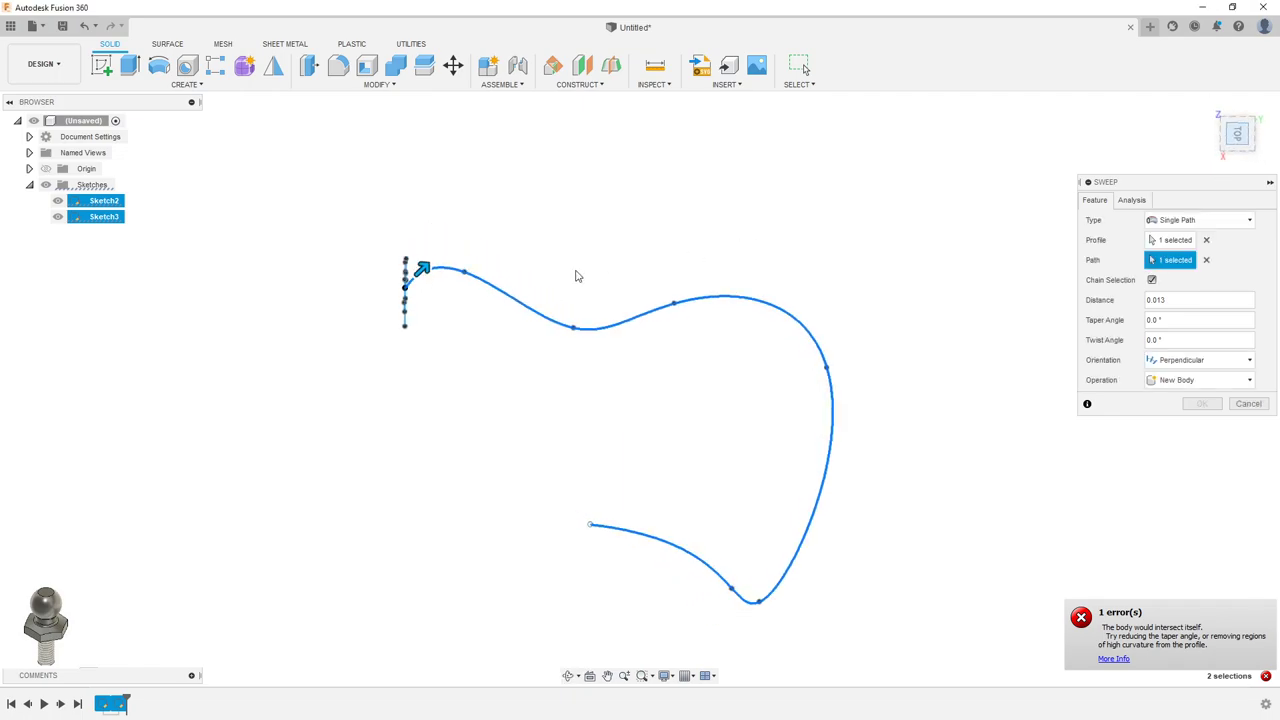
scroll(433, 299, up, 1)
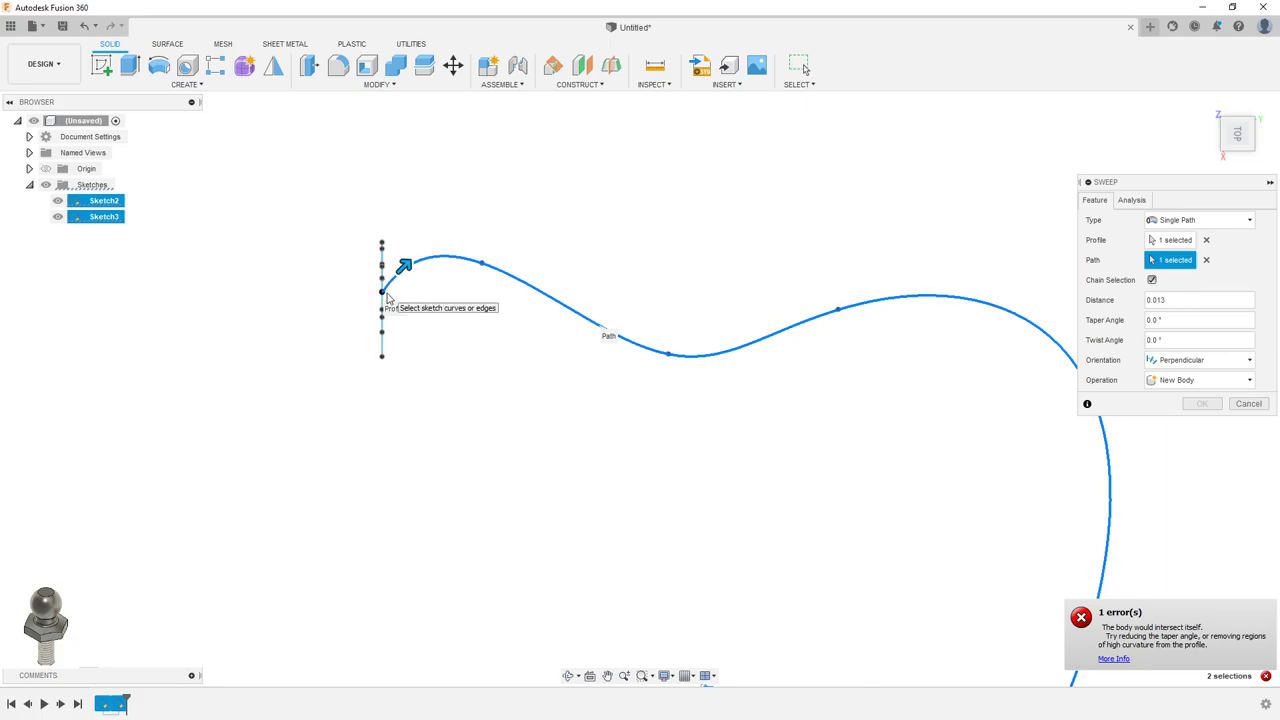
scroll(457, 308, down, 1)
mouse_move(410, 270)
mouse_down()
mouse_move(457, 256)
mouse_move(523, 286)
mouse_move(698, 321)
mouse_up()
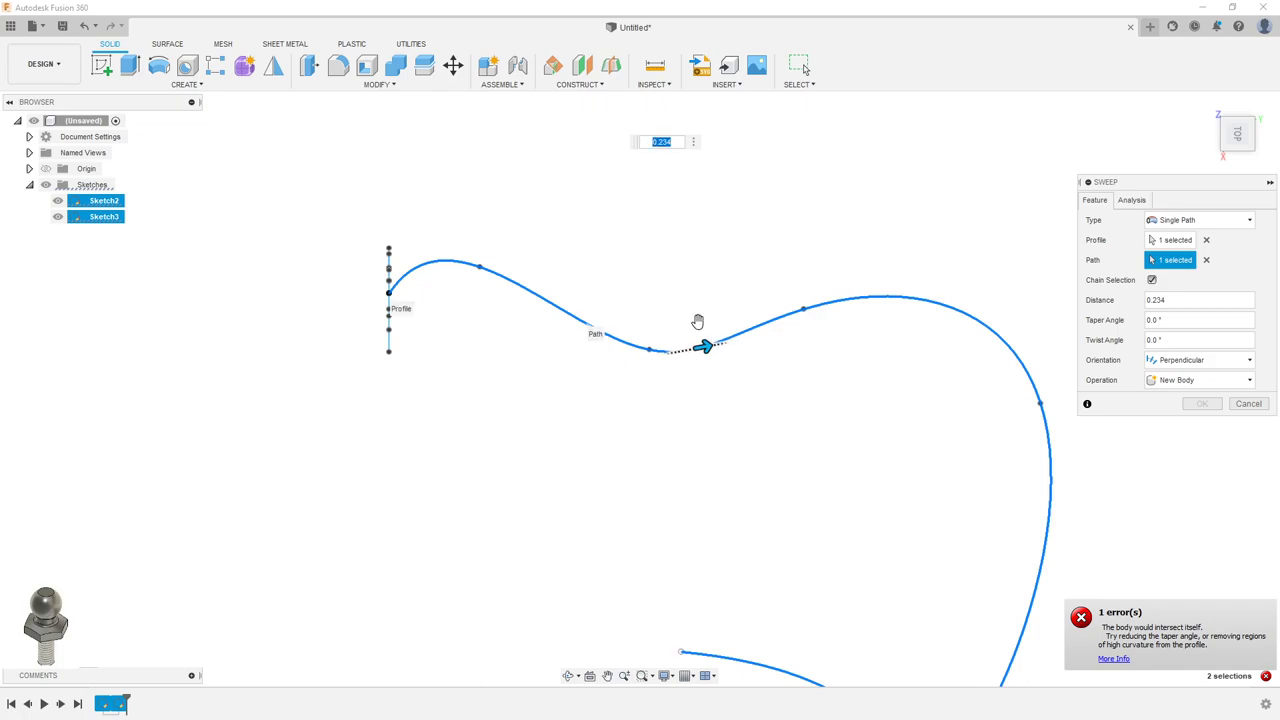
click(1166, 362)
Step: Keep Parallel orientation and drag the sweep distance along the path, settling at 0.562
click(1165, 396)
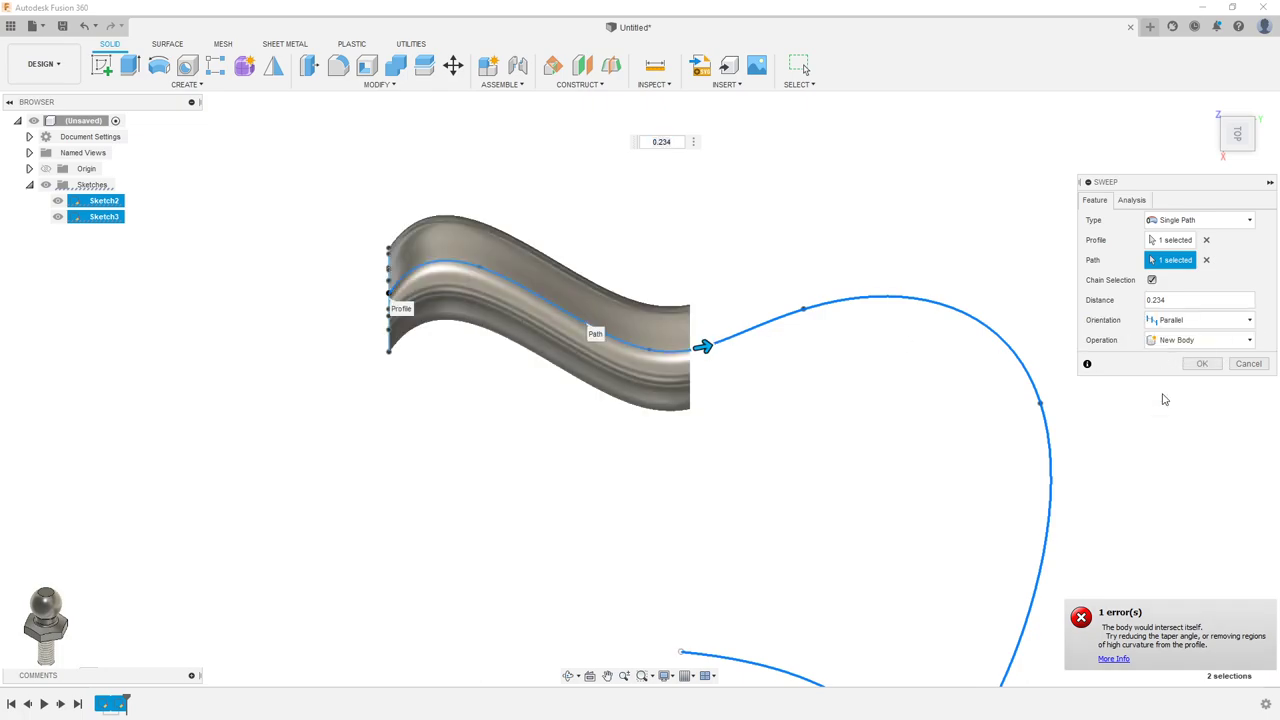
middle_drag(971, 275, 843, 155)
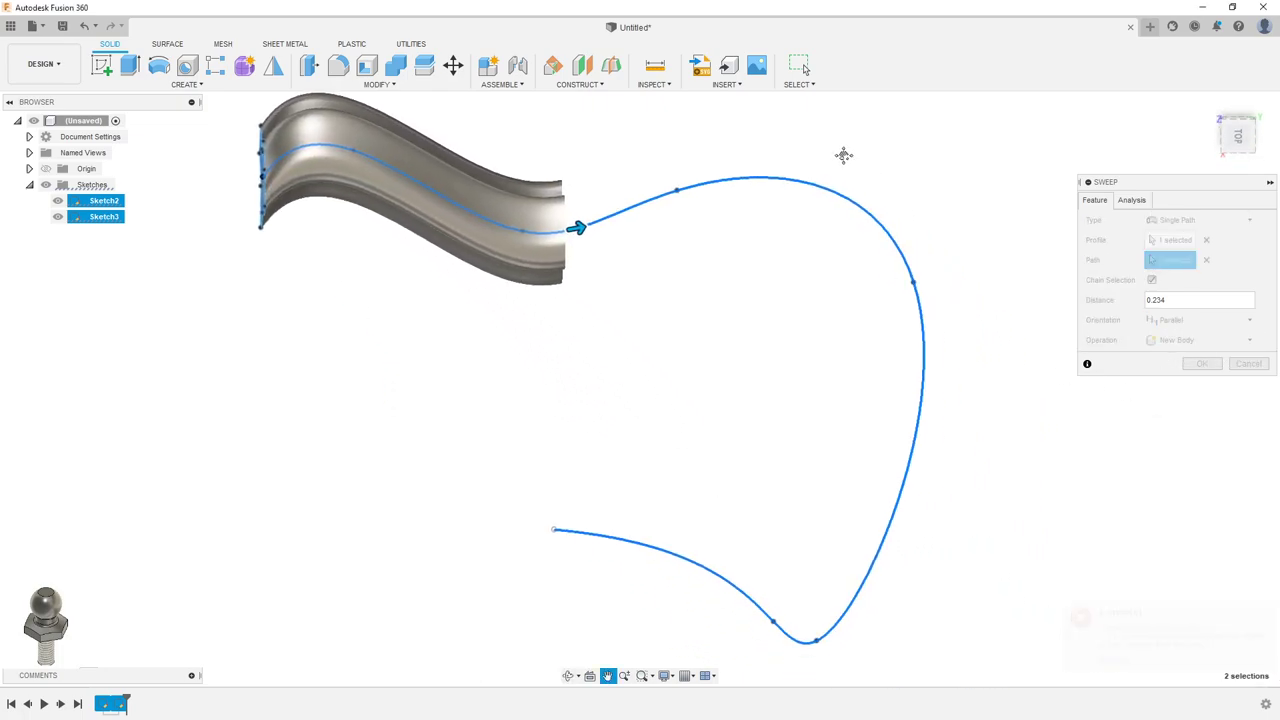
mouse_move(575, 228)
mouse_down()
mouse_move(757, 209)
mouse_move(812, 223)
mouse_up()
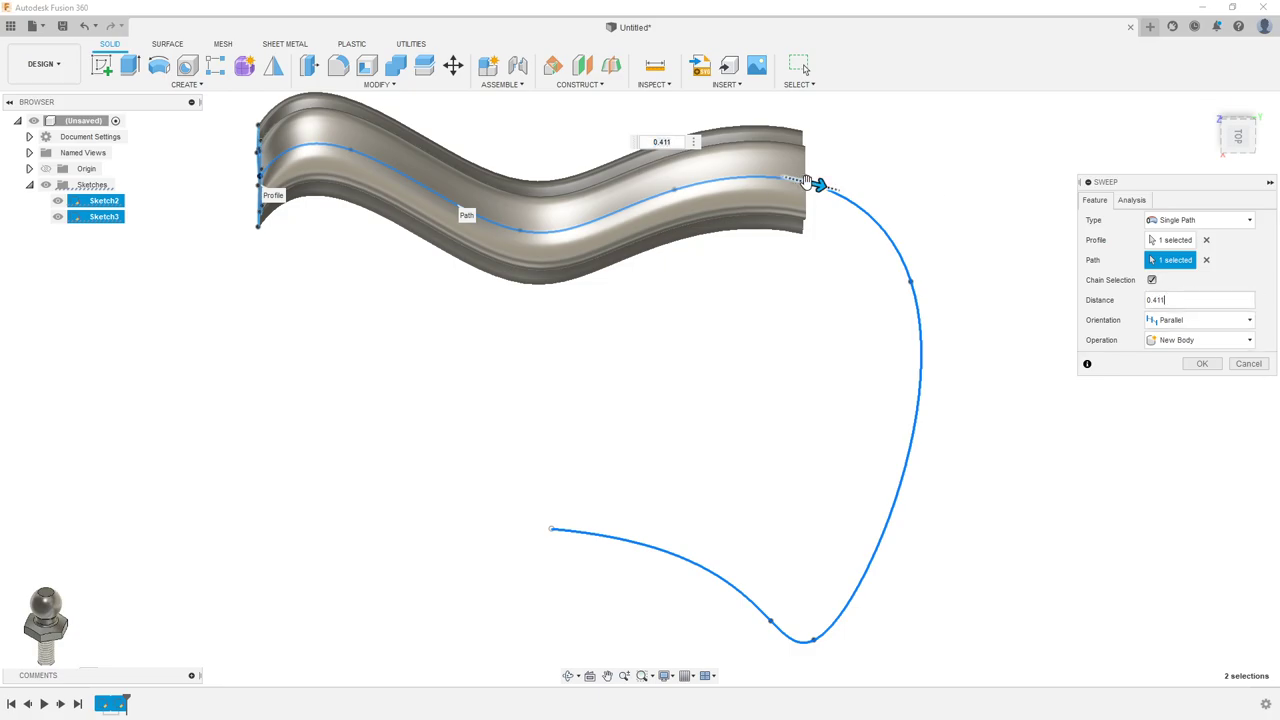
mouse_move(806, 181)
mouse_down()
mouse_move(853, 218)
mouse_move(867, 265)
mouse_move(905, 297)
mouse_move(905, 362)
mouse_up()
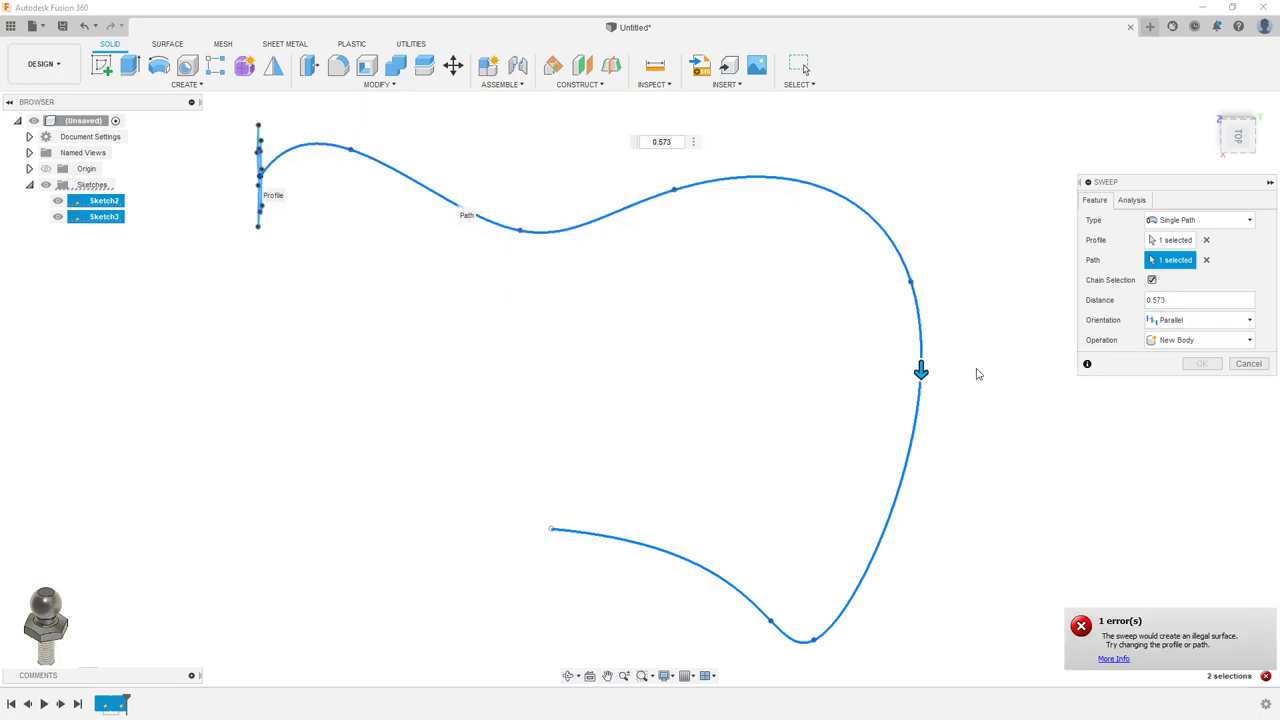
drag(921, 370, 920, 354)
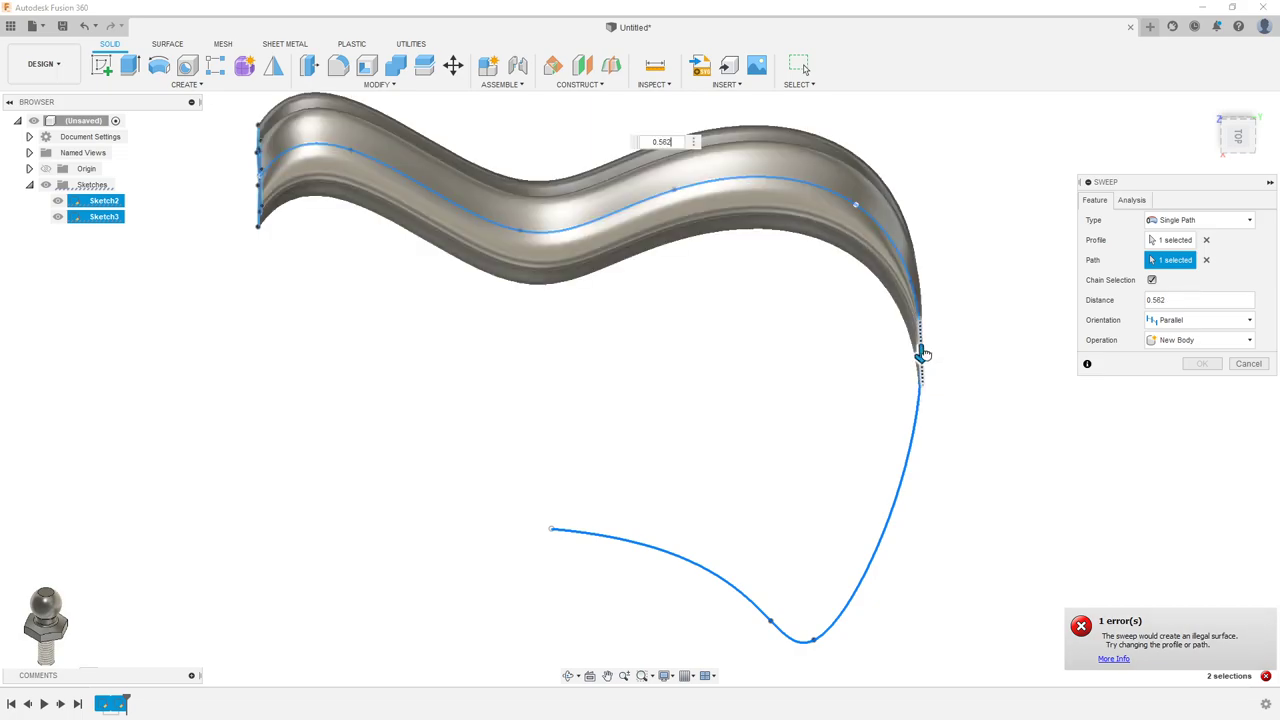
mouse_move(920, 354)
shift+middle_down()
mouse_move(921, 271)
mouse_move(970, 288)
mouse_move(957, 366)
shift+middle_up()
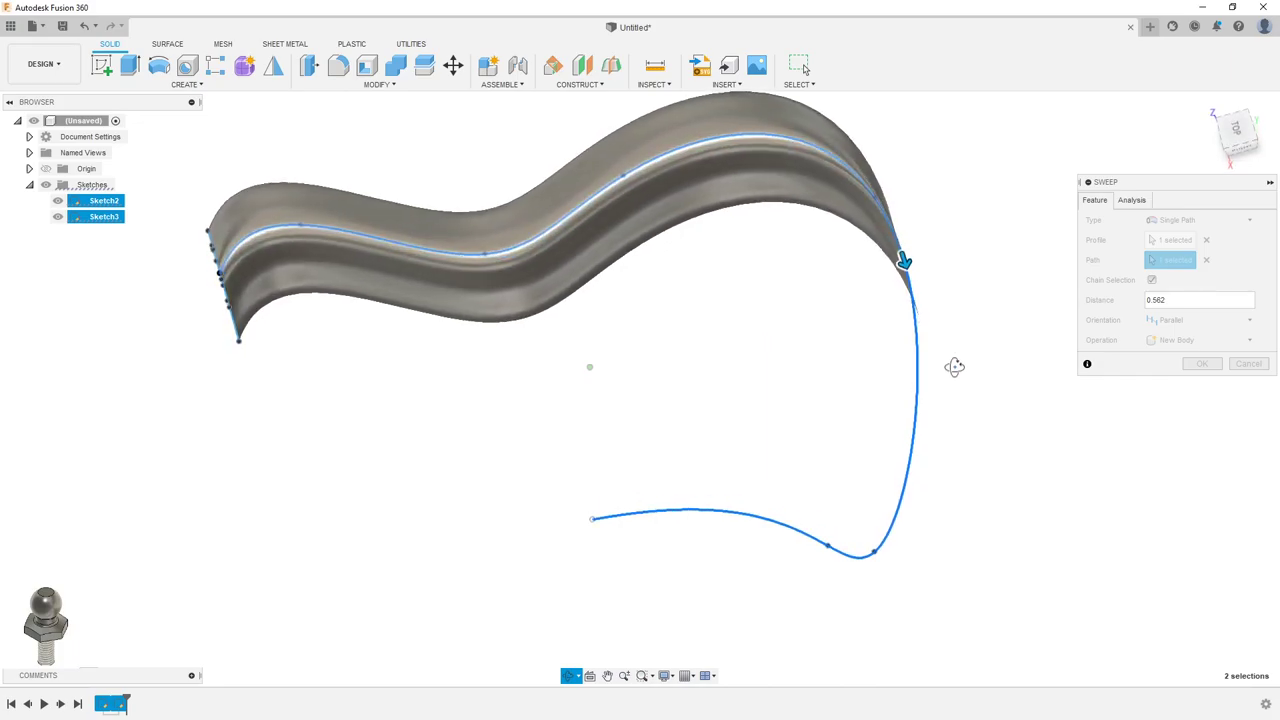
Step: Reconfirm Parallel orientation and orbit to view the whole S-curved sweep preview
mouse_move(971, 246)
shift+middle_down()
mouse_move(948, 277)
mouse_move(991, 237)
mouse_move(966, 274)
mouse_move(963, 246)
mouse_move(884, 350)
shift+middle_up()
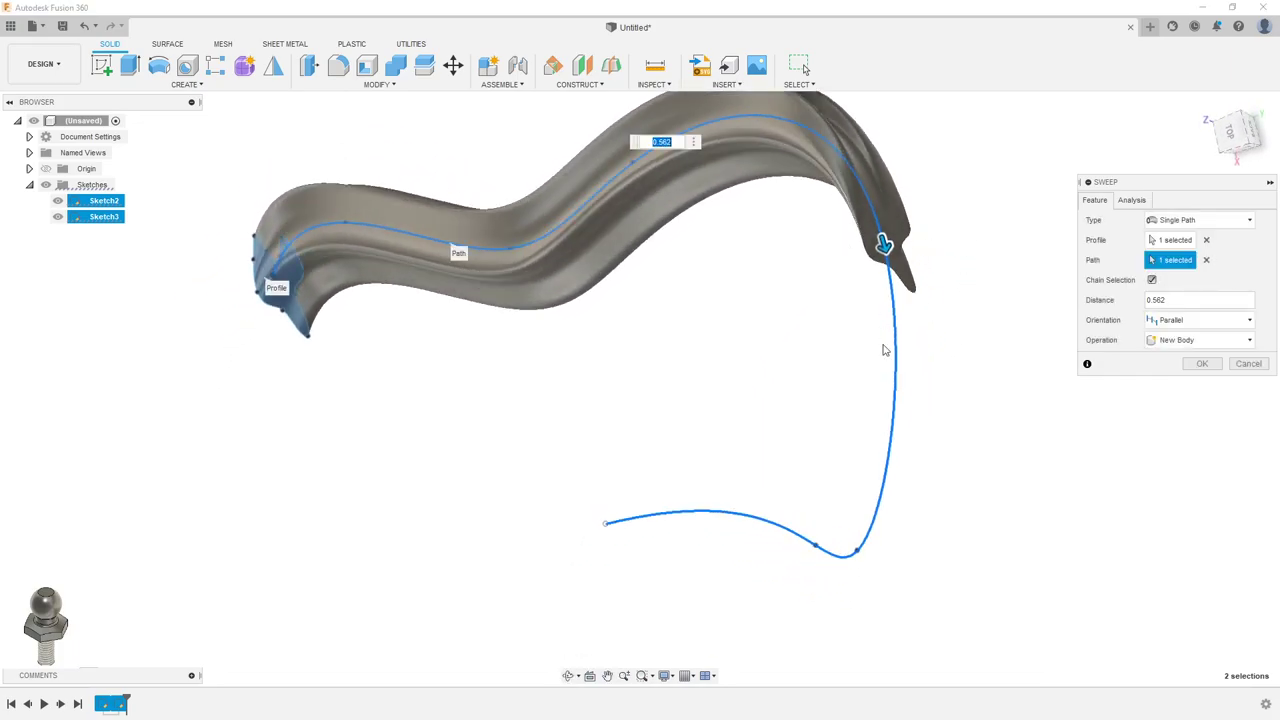
click(1180, 320)
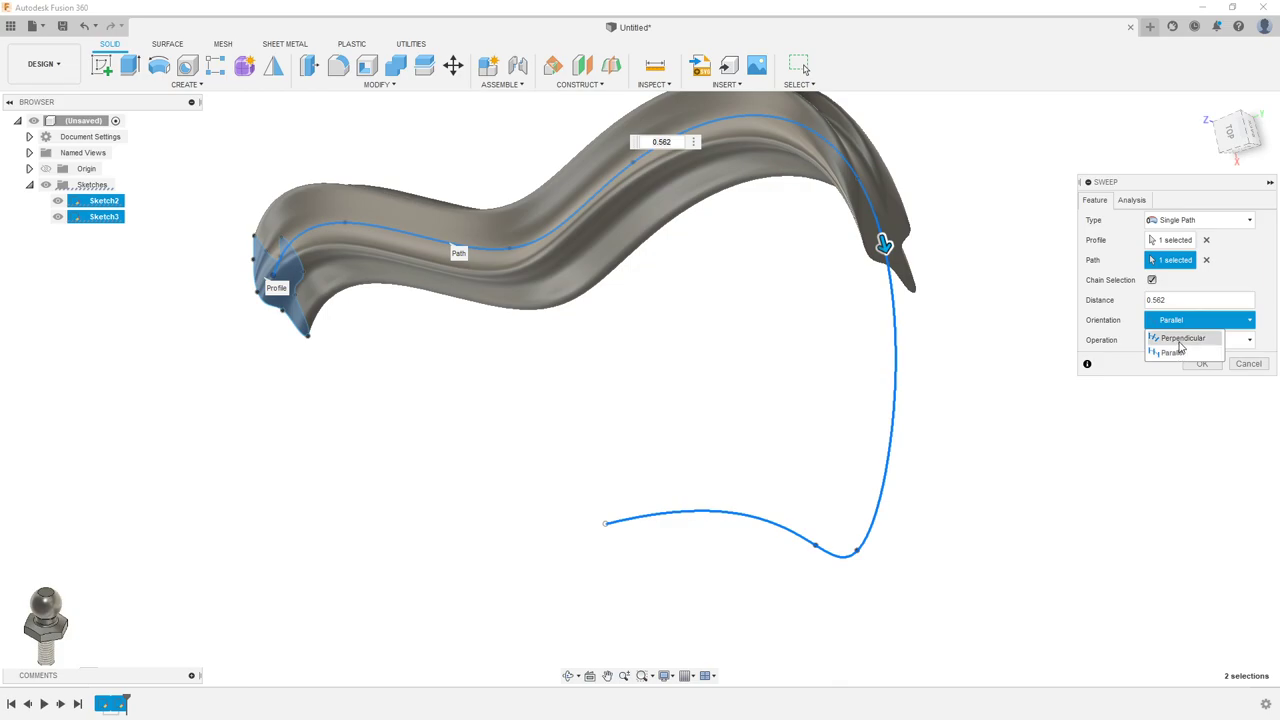
click(355, 292)
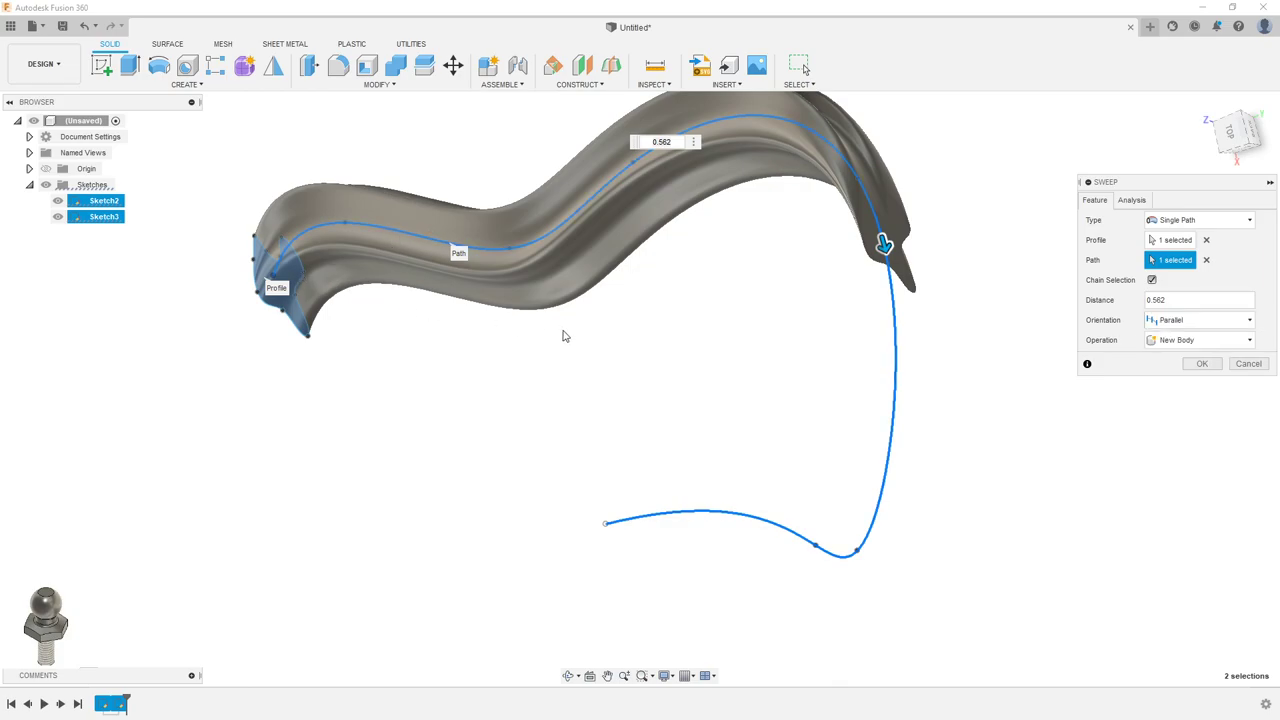
shift+middle_drag(560, 334, 790, 309)
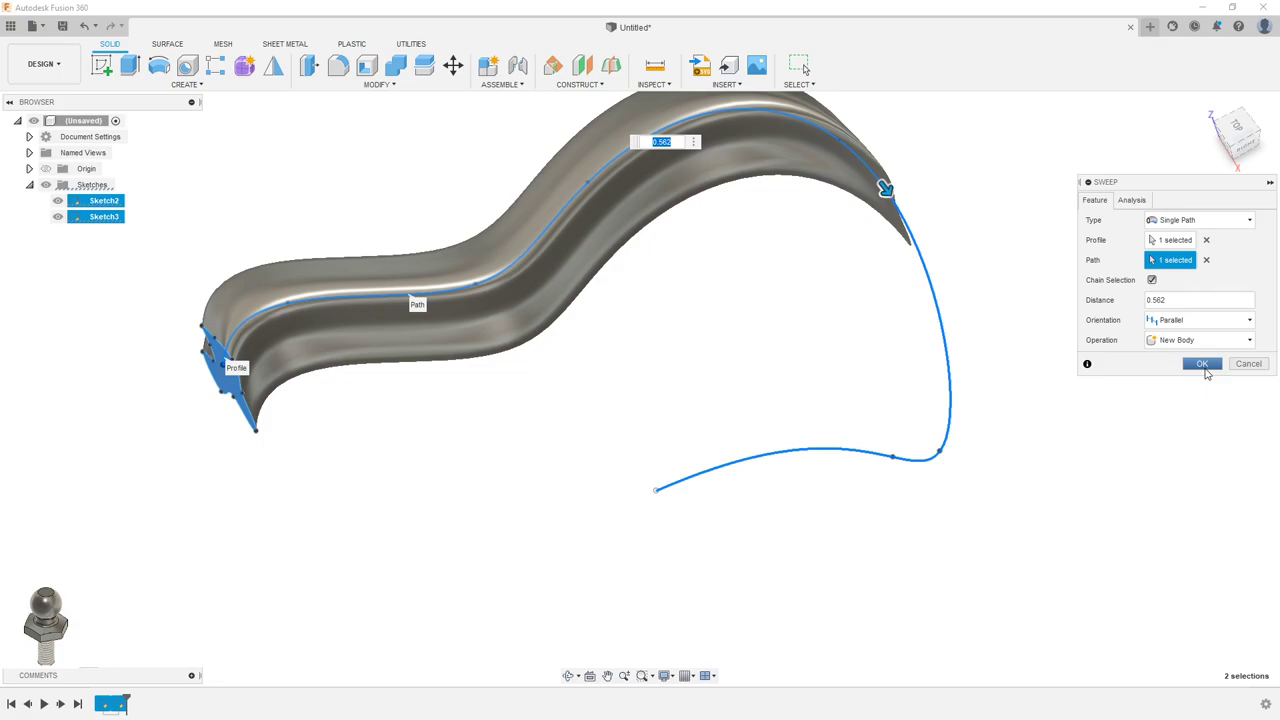
Step: Commit the sweep, orbit around the new S-curved body, and select Sketch2 in the browser
click(1203, 364)
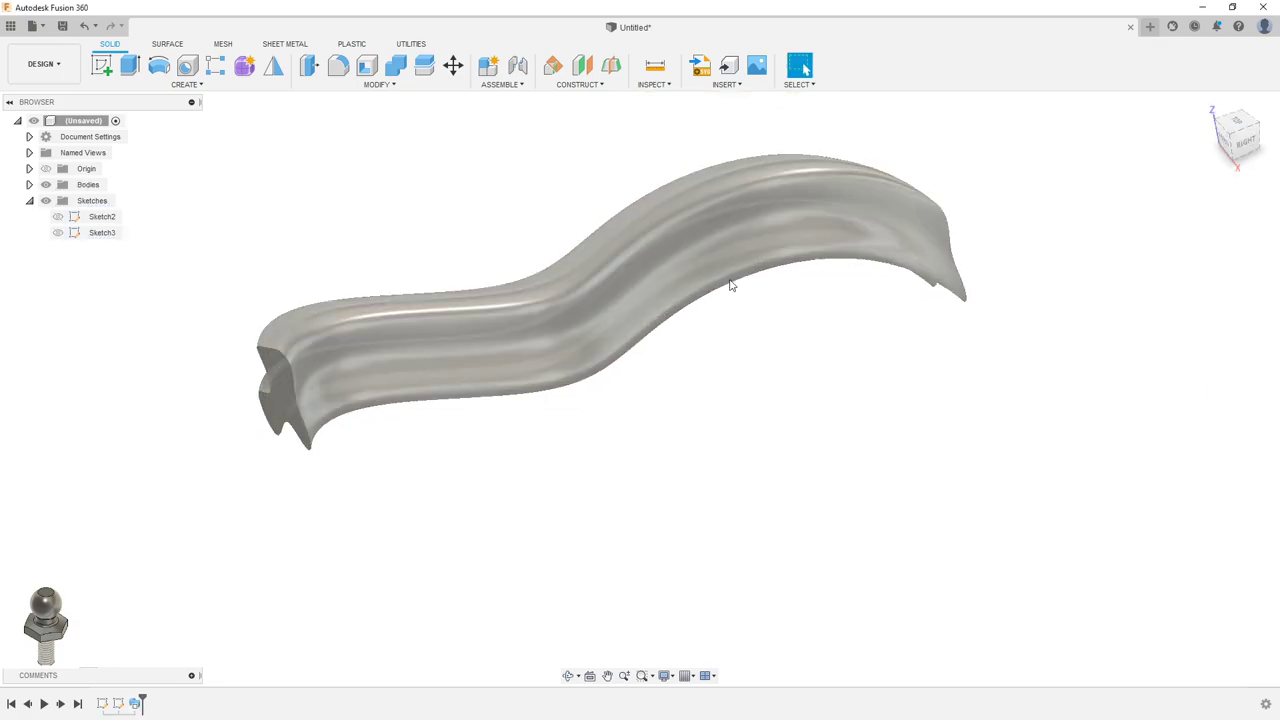
mouse_move(731, 283)
shift+middle_down()
mouse_move(737, 329)
mouse_move(760, 343)
mouse_move(771, 381)
mouse_move(851, 314)
mouse_move(863, 337)
mouse_move(797, 369)
mouse_move(796, 406)
mouse_move(750, 275)
mouse_move(792, 273)
shift+middle_up()
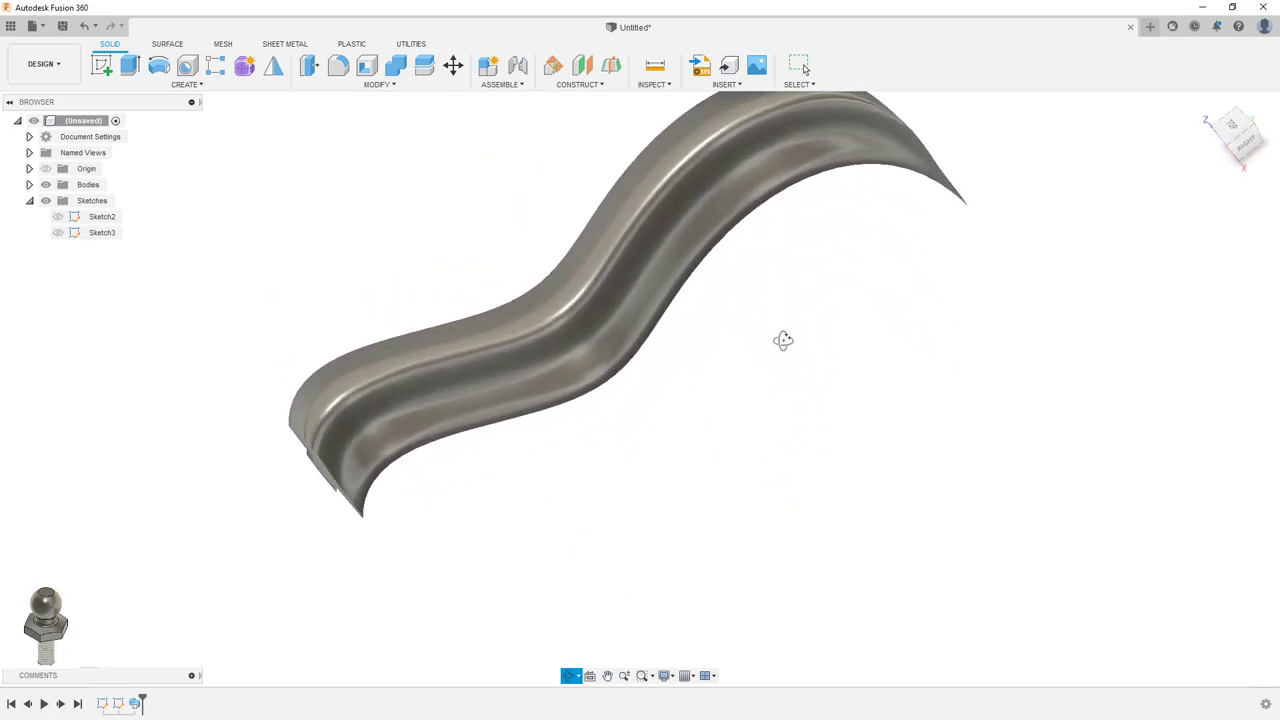
click(800, 65)
click(100, 216)
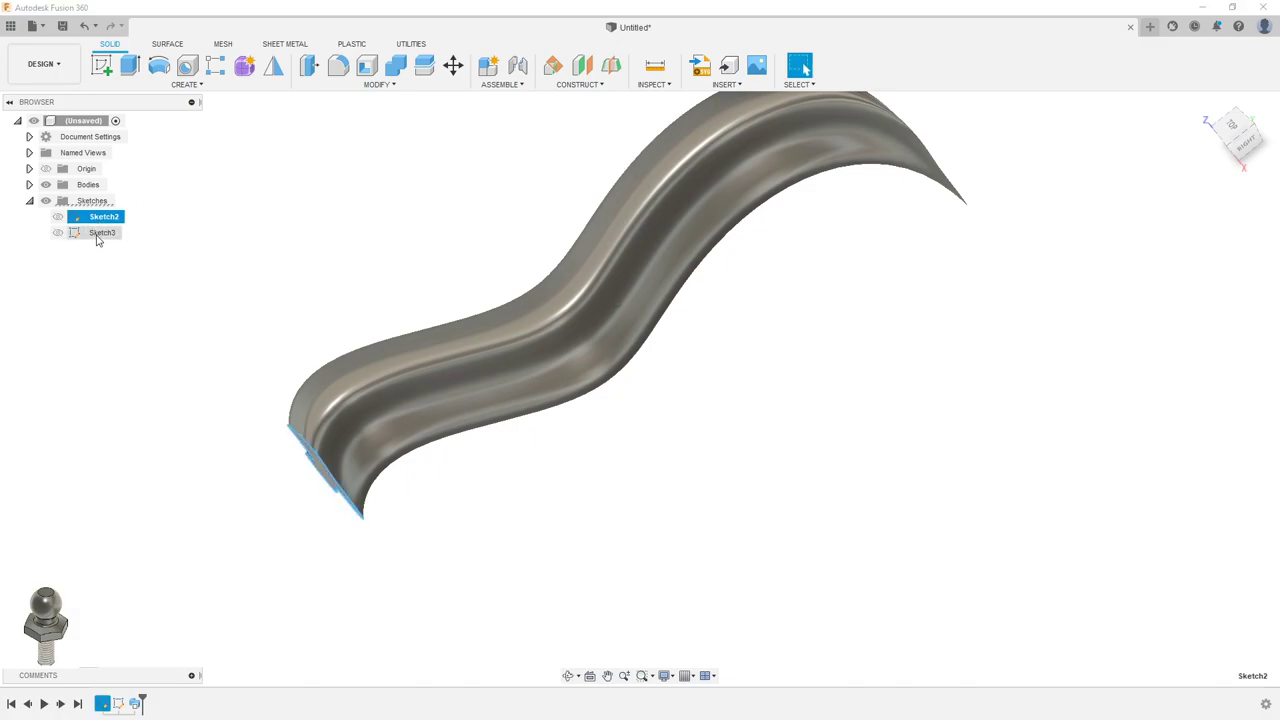
Step: Edit Sketch3 and swing the path spline's start tangent to reshape the lower curve
right_click(100, 234)
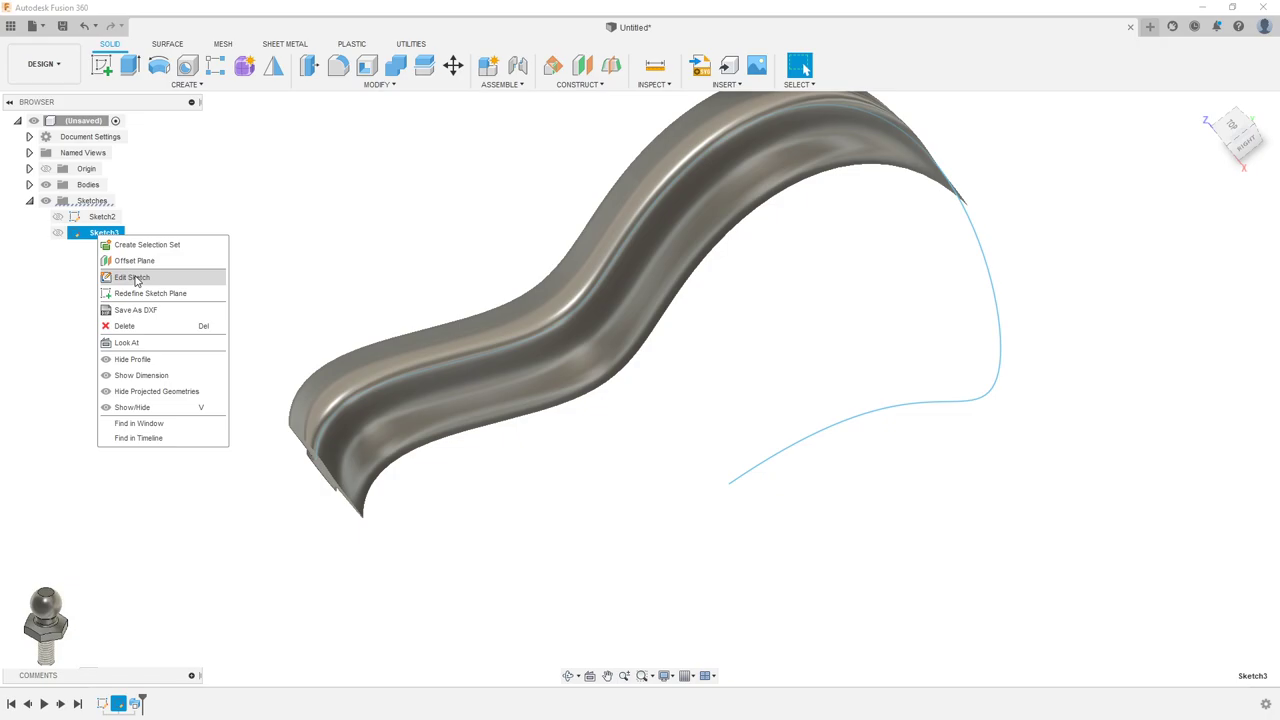
click(196, 286)
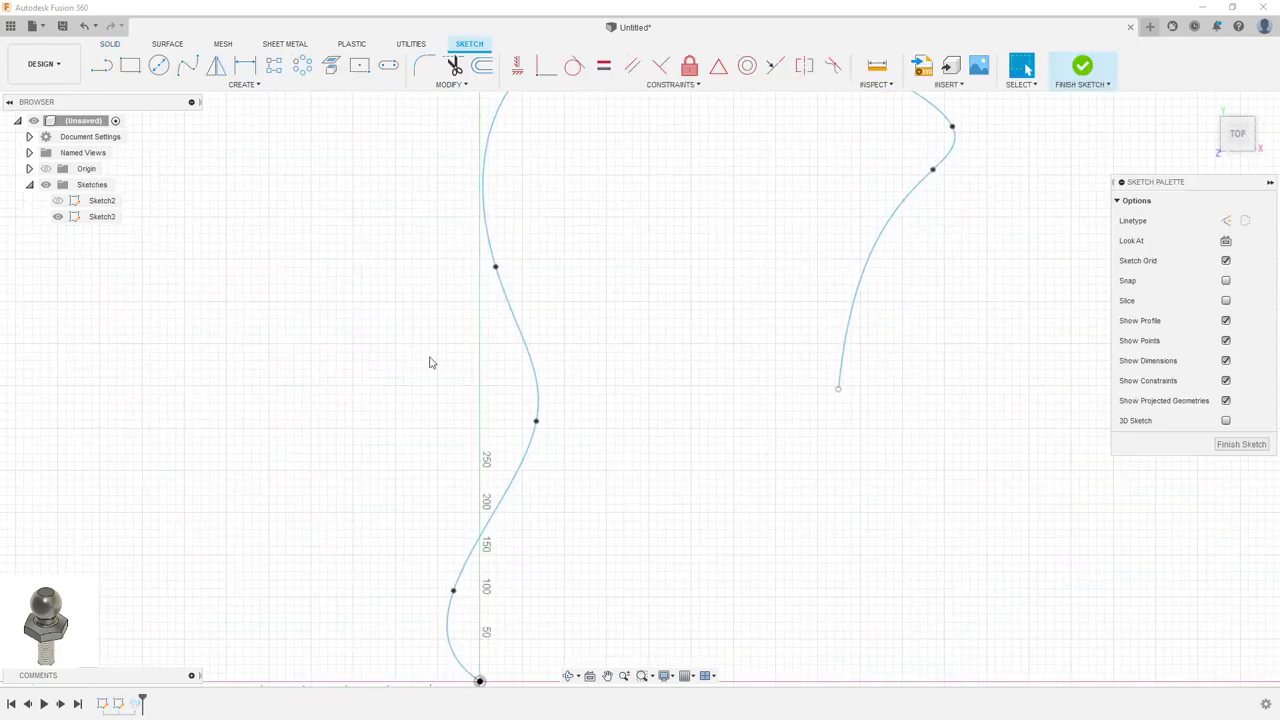
click(490, 581)
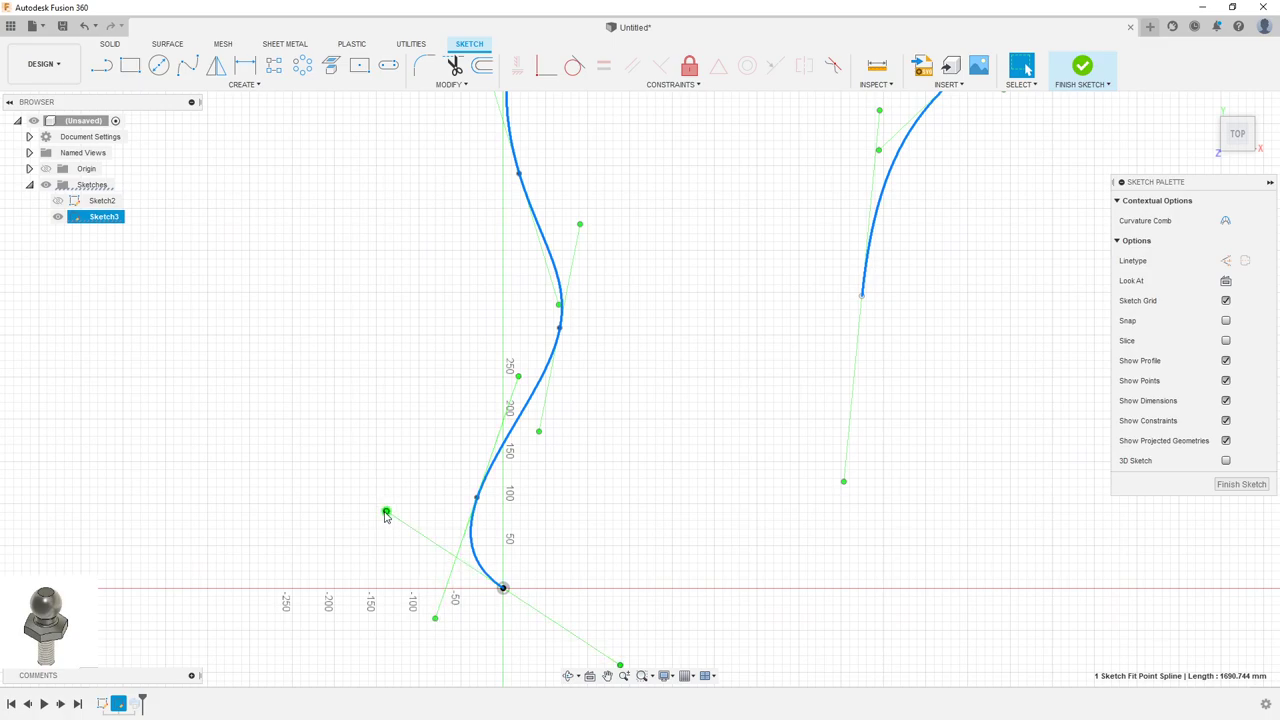
mouse_move(386, 514)
mouse_down()
mouse_move(492, 461)
mouse_move(492, 503)
mouse_up()
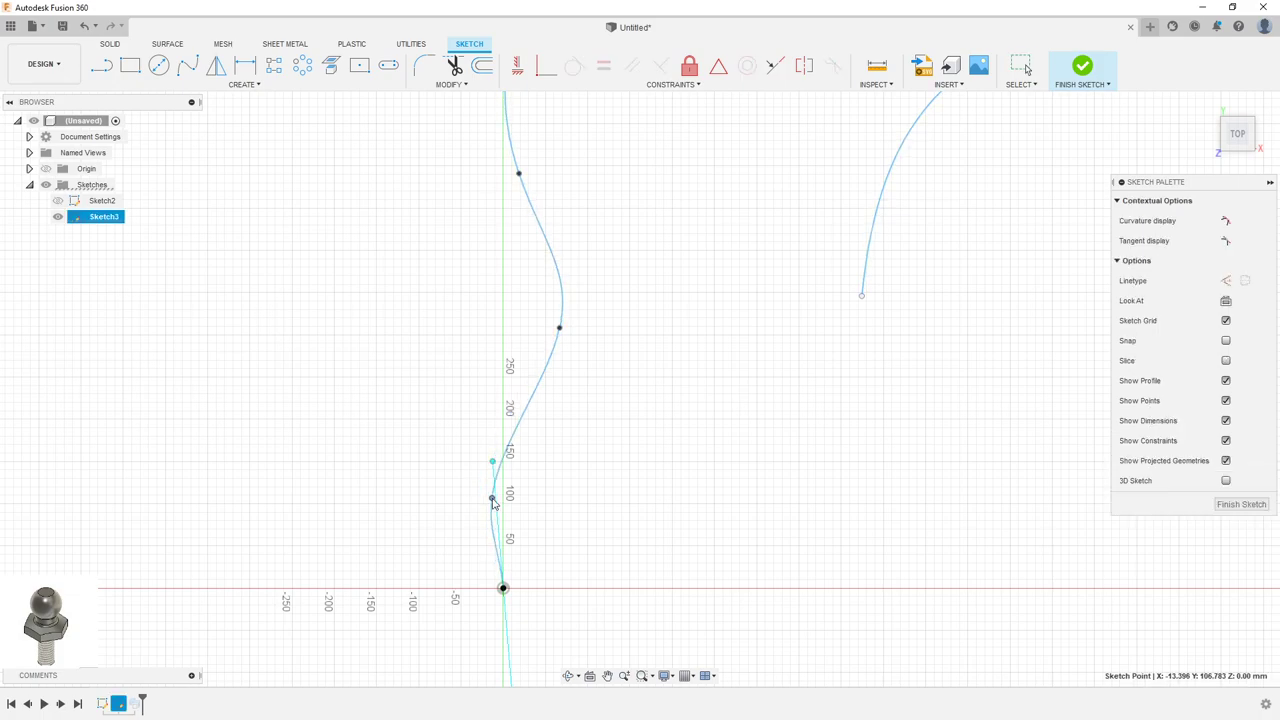
Step: Raise and bulge the spline's upper fit points into a rounder curl, then finish the sketch
scroll(611, 300, up, 2)
scroll(589, 309, up, 1)
scroll(571, 217, up, 1)
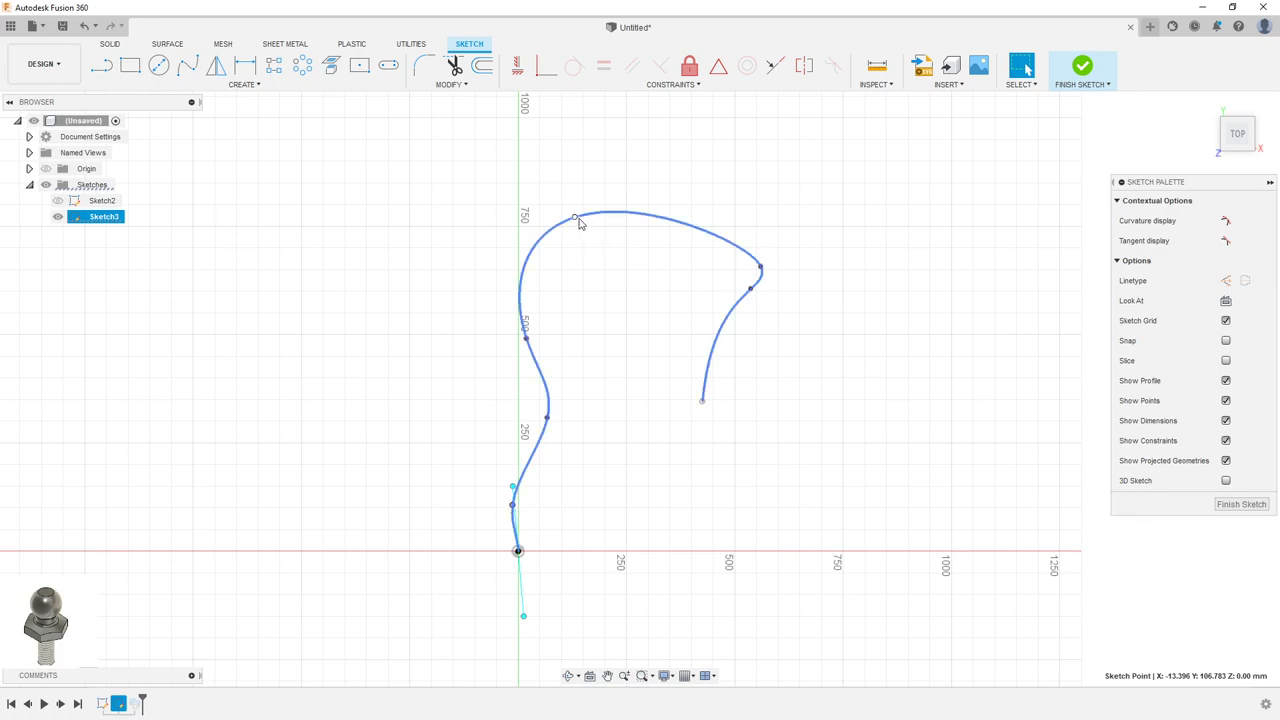
drag(575, 218, 573, 177)
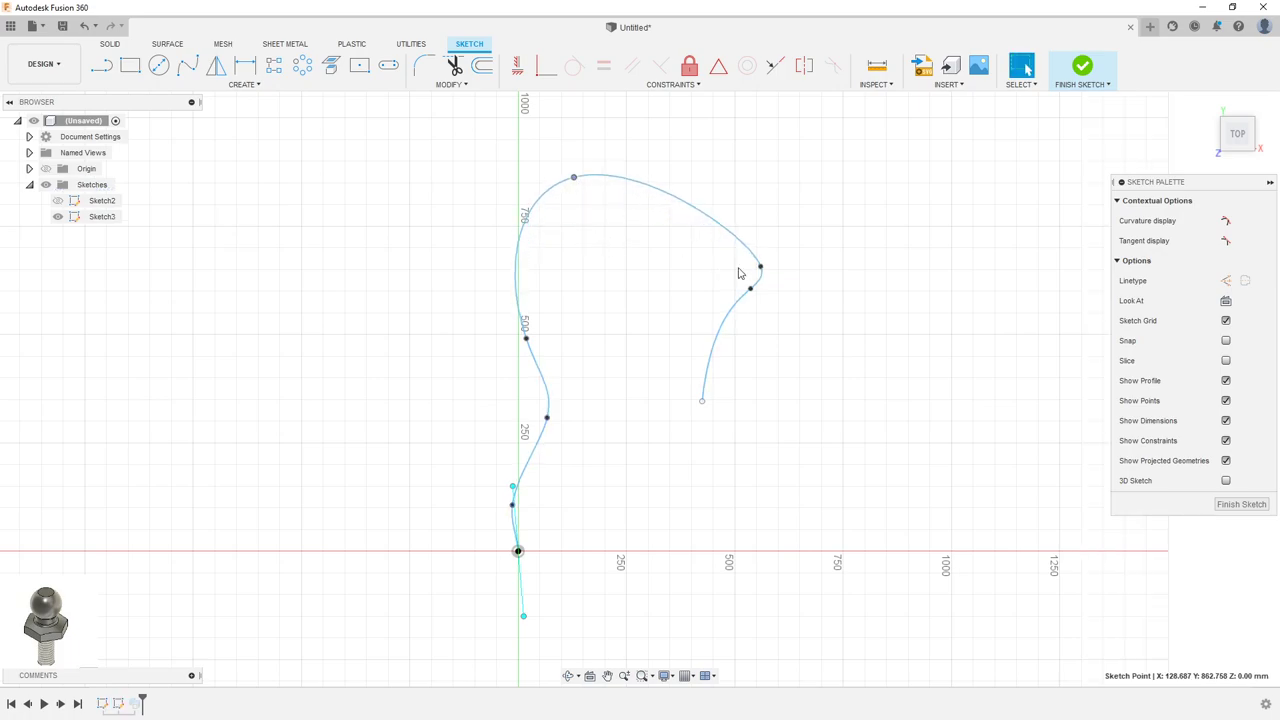
drag(760, 267, 762, 187)
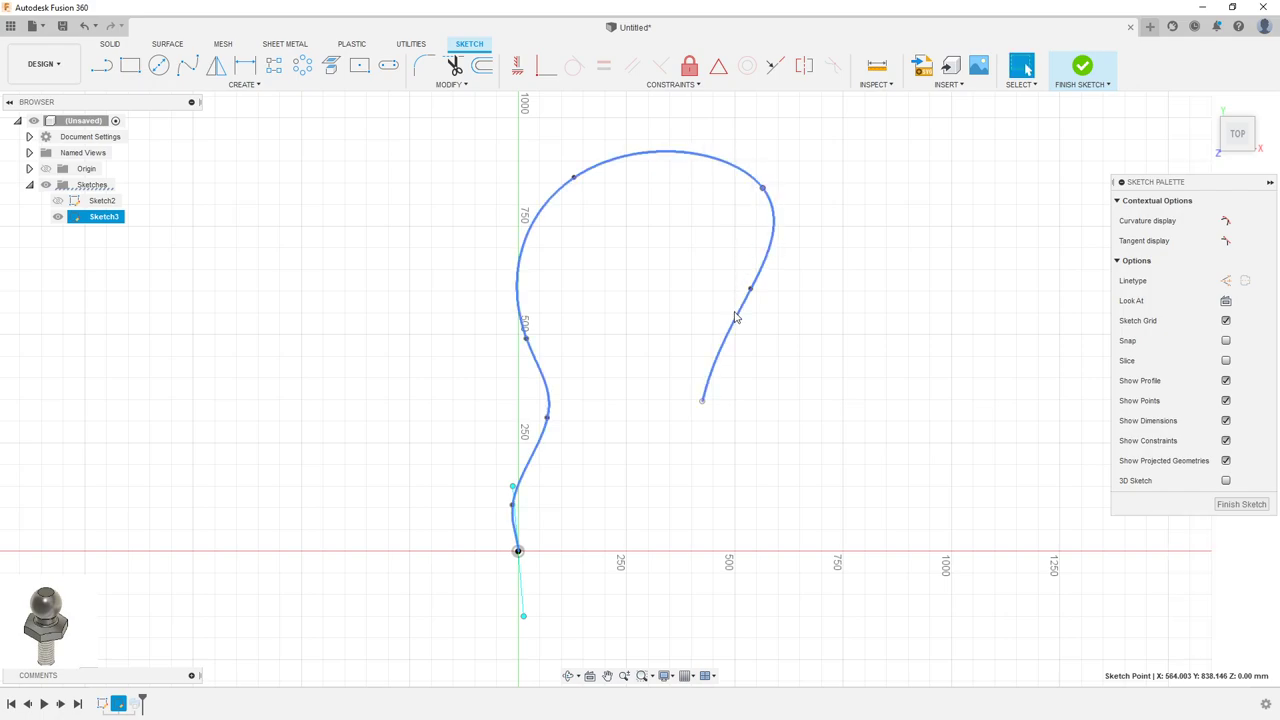
drag(749, 291, 778, 323)
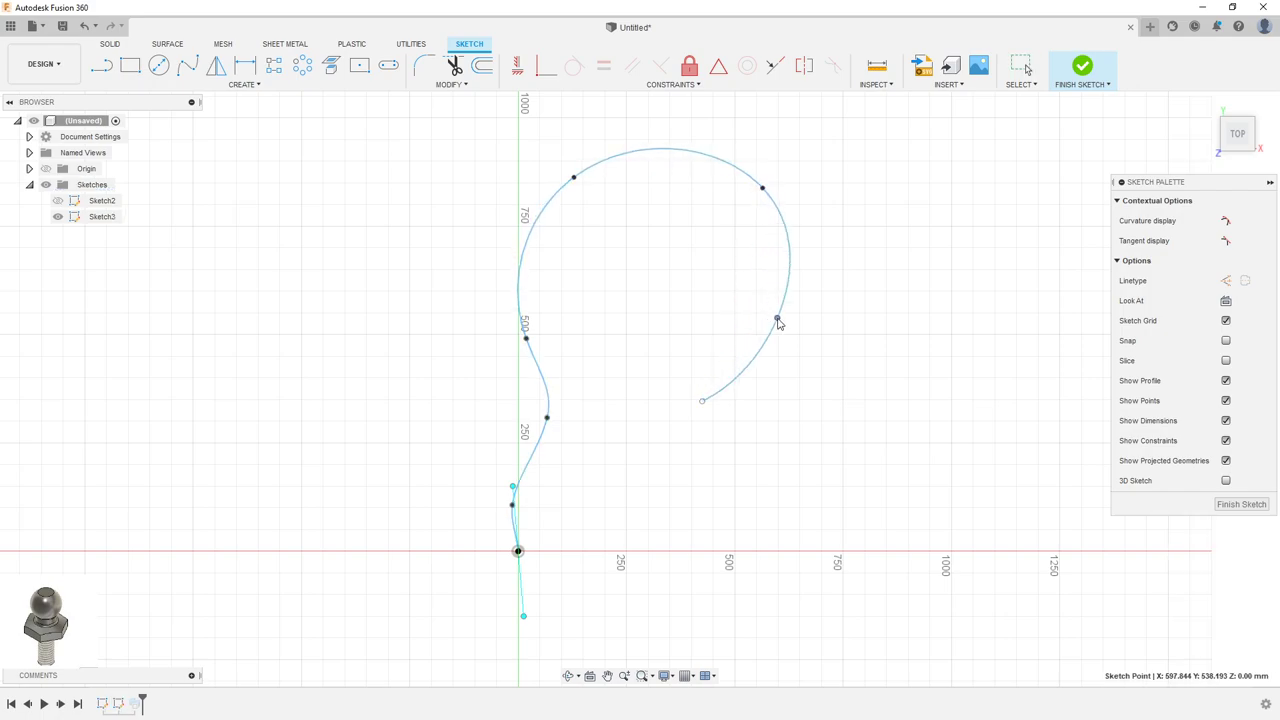
click(1083, 68)
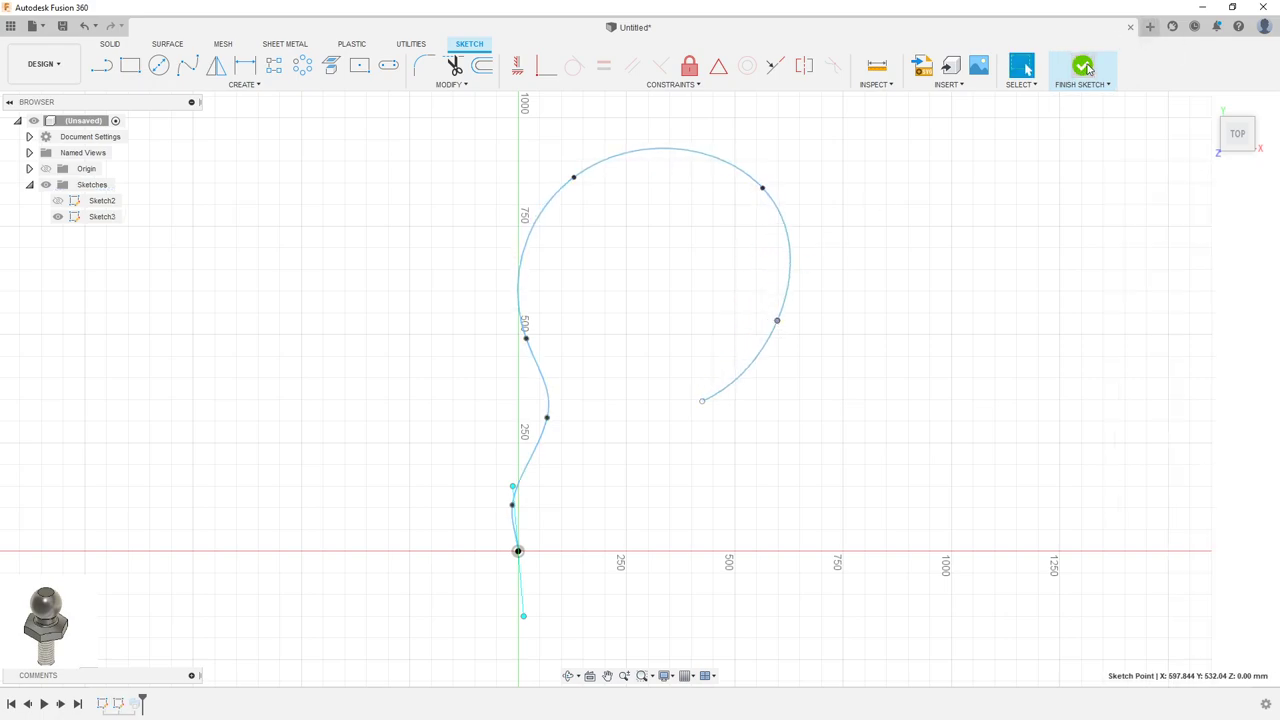
mouse_move(789, 340)
shift+middle_down()
mouse_move(809, 287)
mouse_move(786, 231)
shift+middle_up()
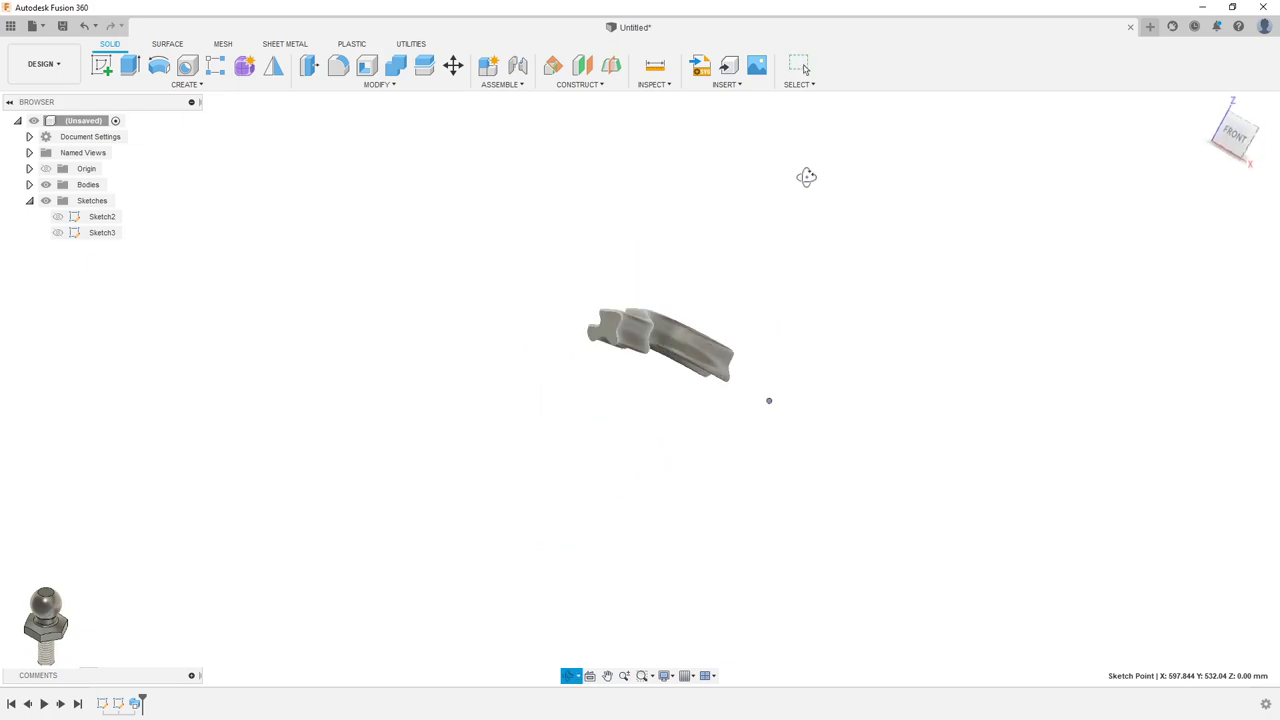
Step: Reopen the Sweep feature, set distance to 0.566 and switch Orientation to Perpendicular
right_click(137, 705)
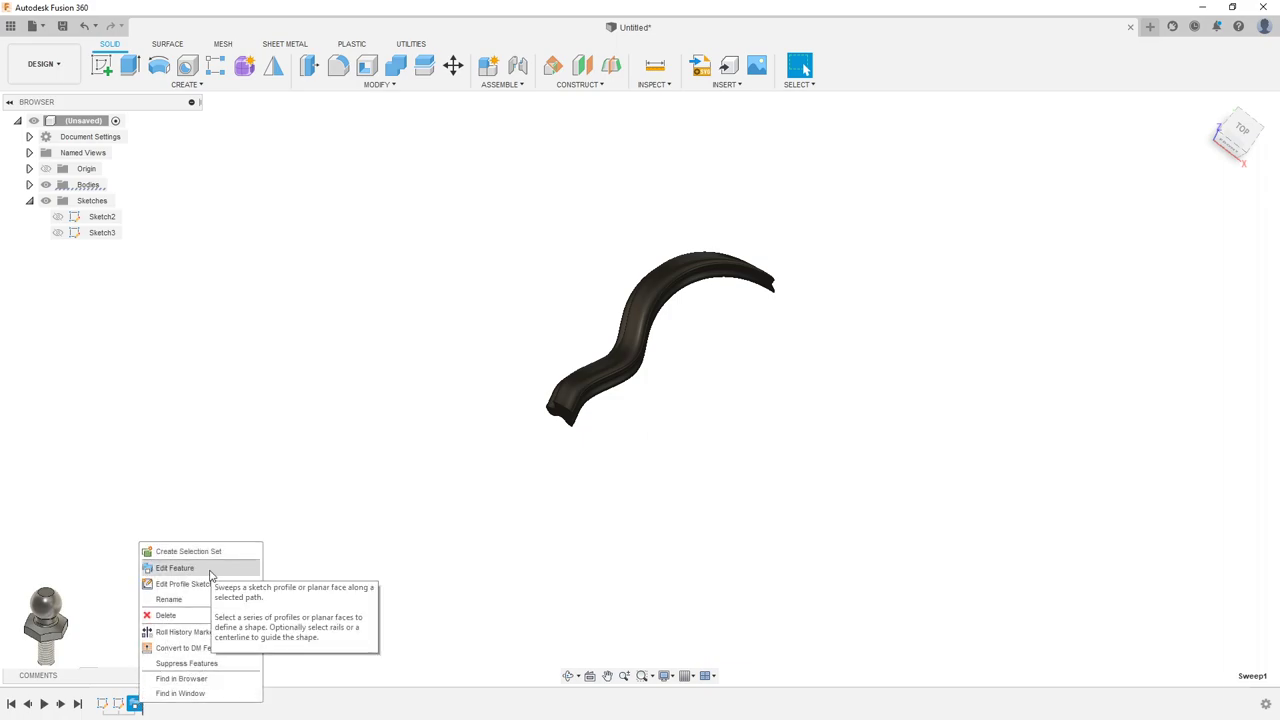
click(175, 568)
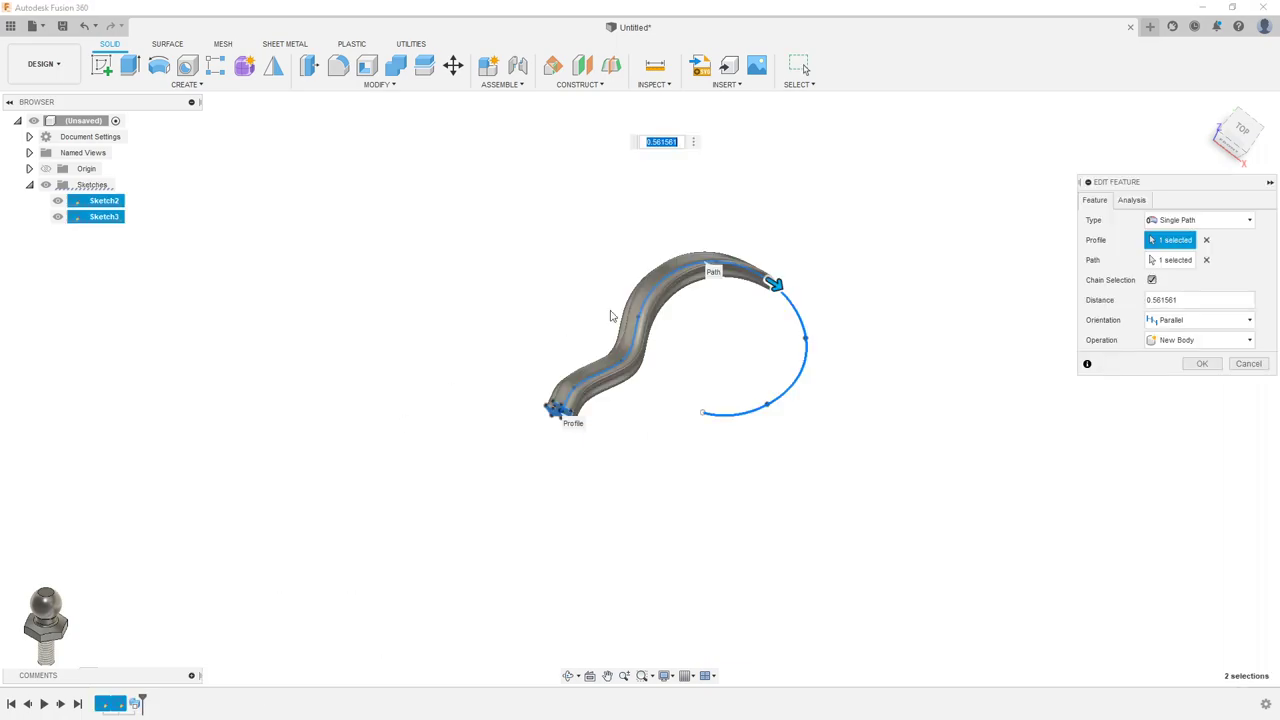
scroll(838, 267, up, 2)
scroll(843, 266, up, 2)
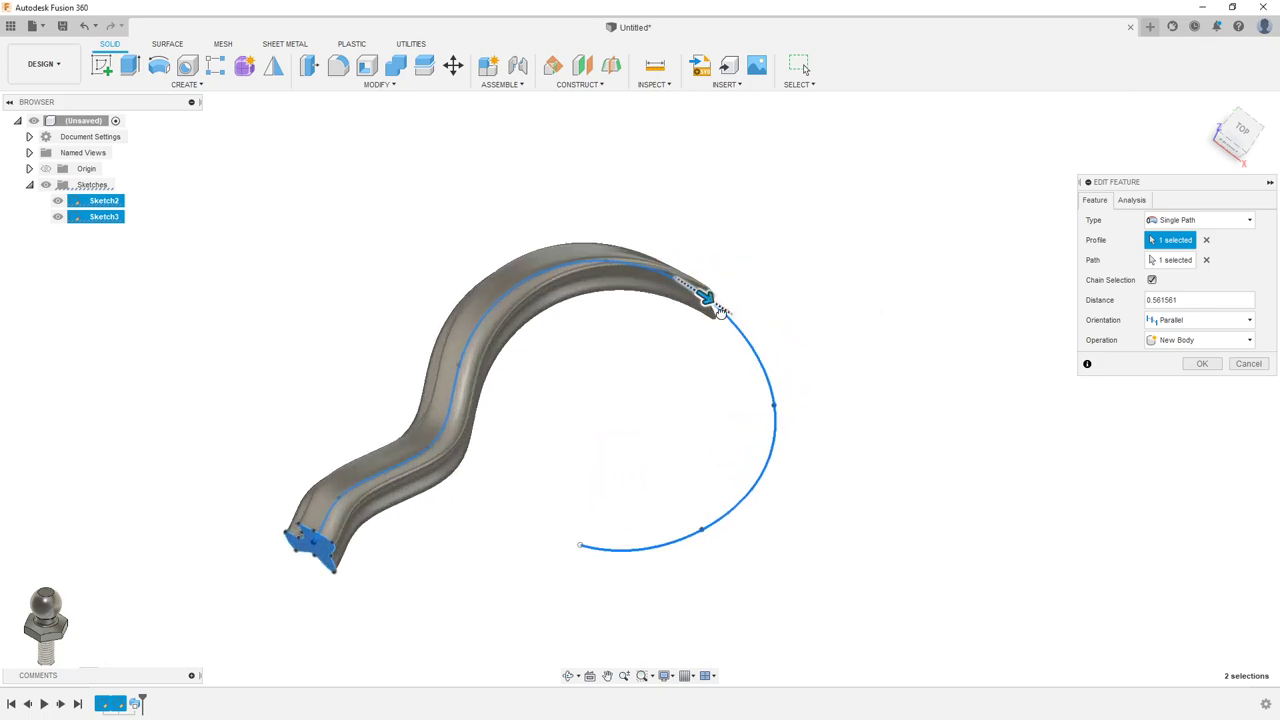
mouse_move(708, 290)
mouse_down()
mouse_move(743, 364)
mouse_move(708, 300)
mouse_up()
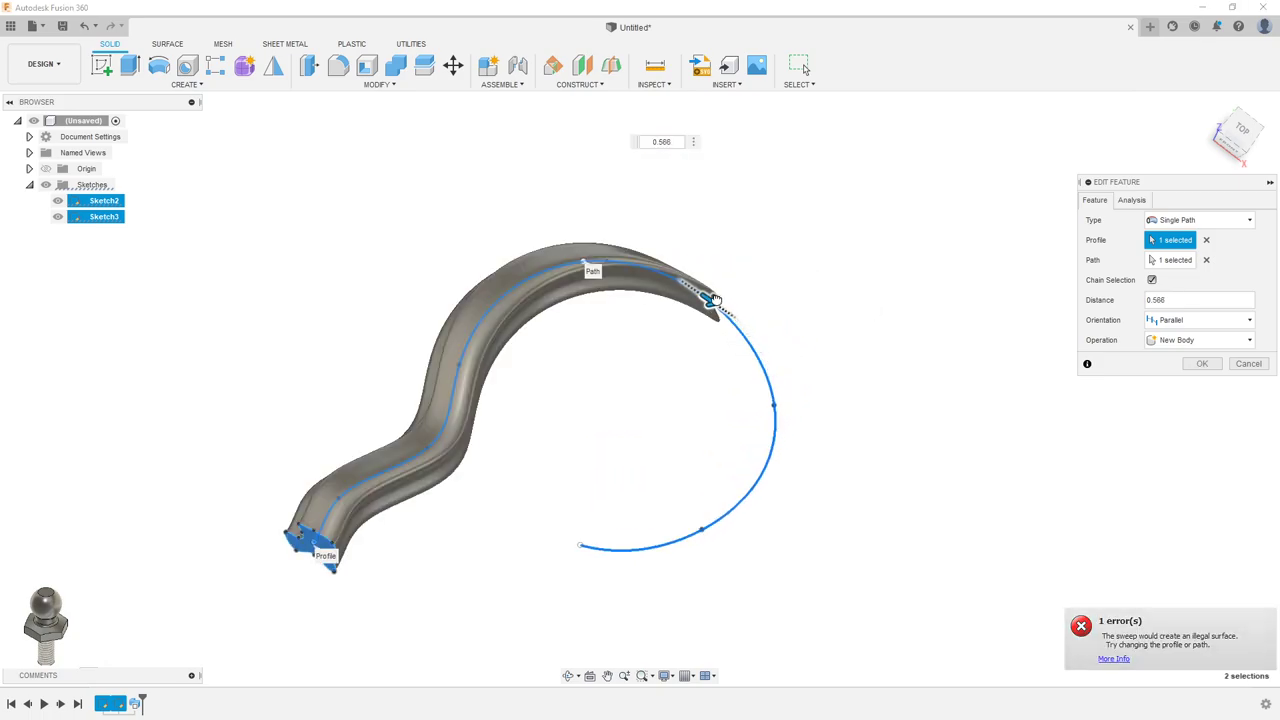
click(1172, 320)
click(1184, 340)
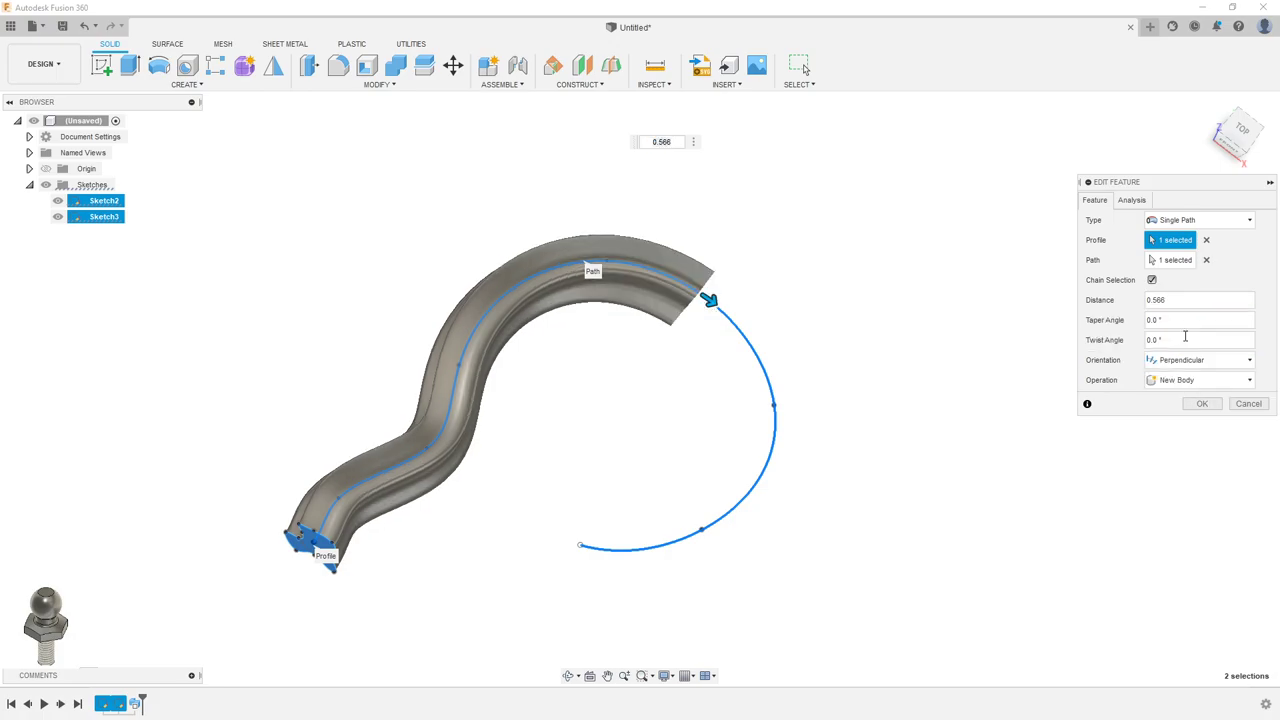
Step: From a top view, stretch the sweep distance to 1.00 along the full path
shift+middle_drag(785, 271, 766, 280)
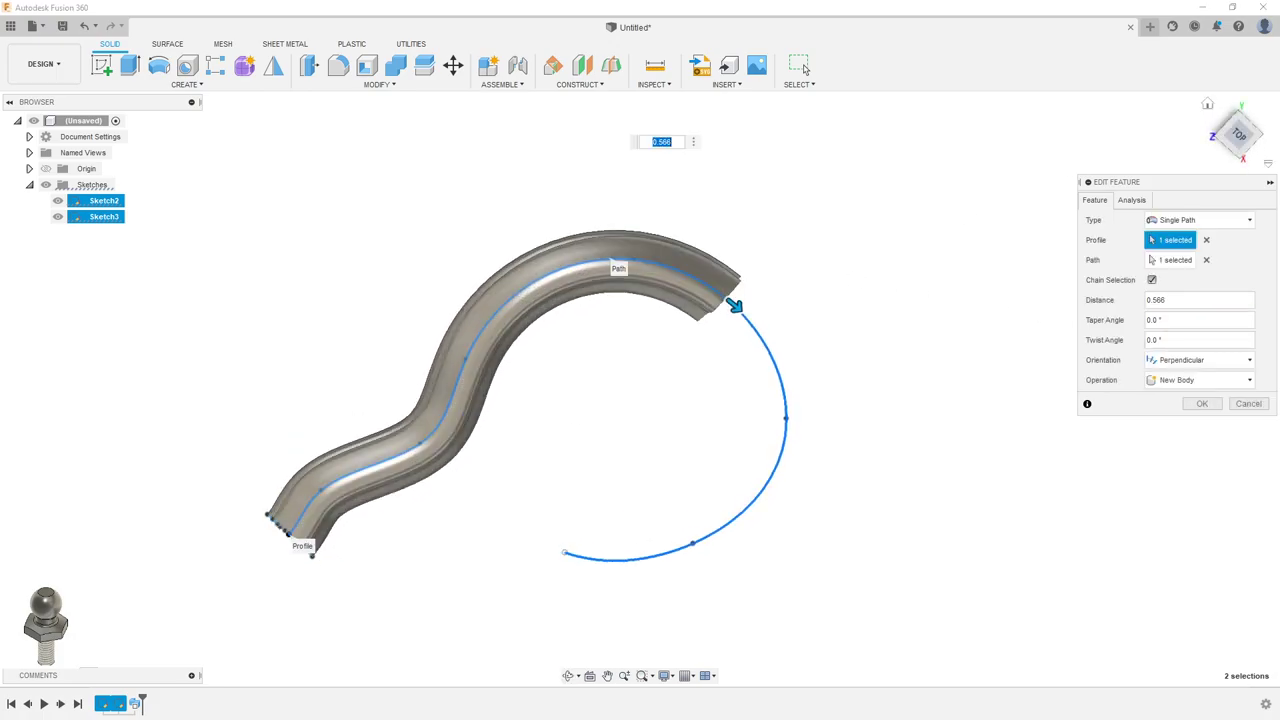
click(1240, 130)
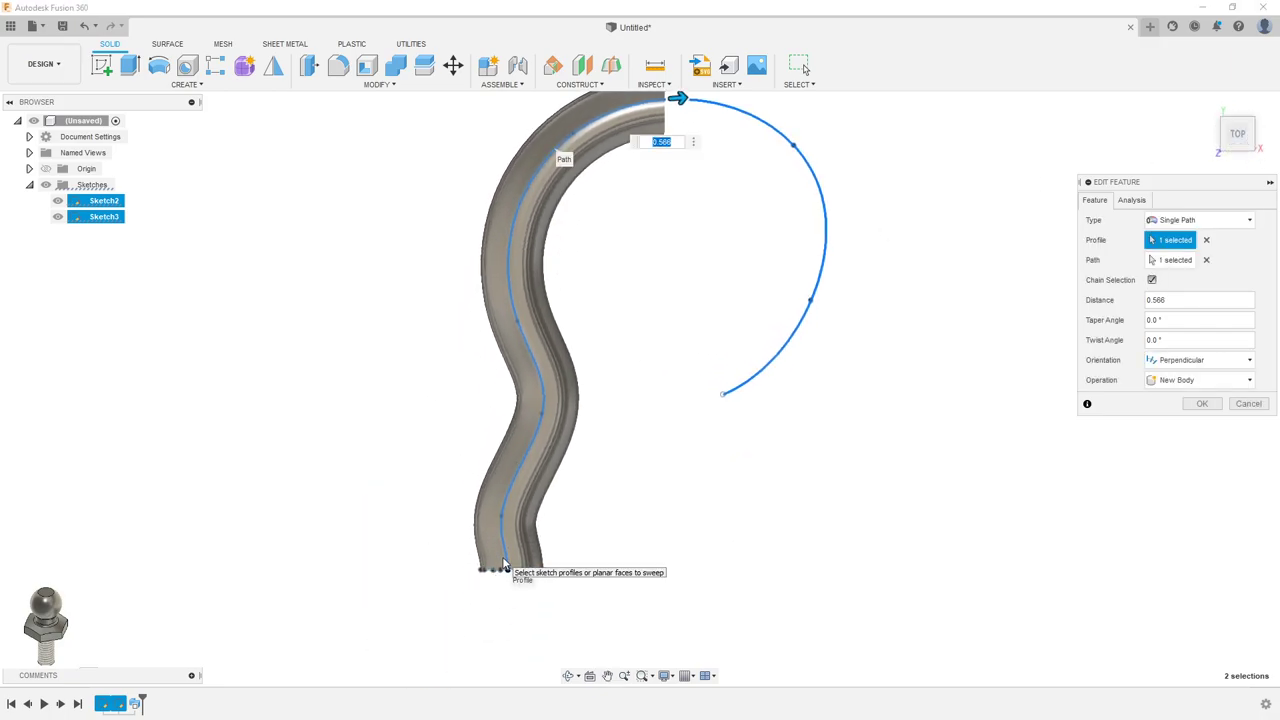
middle_drag(620, 356, 572, 389)
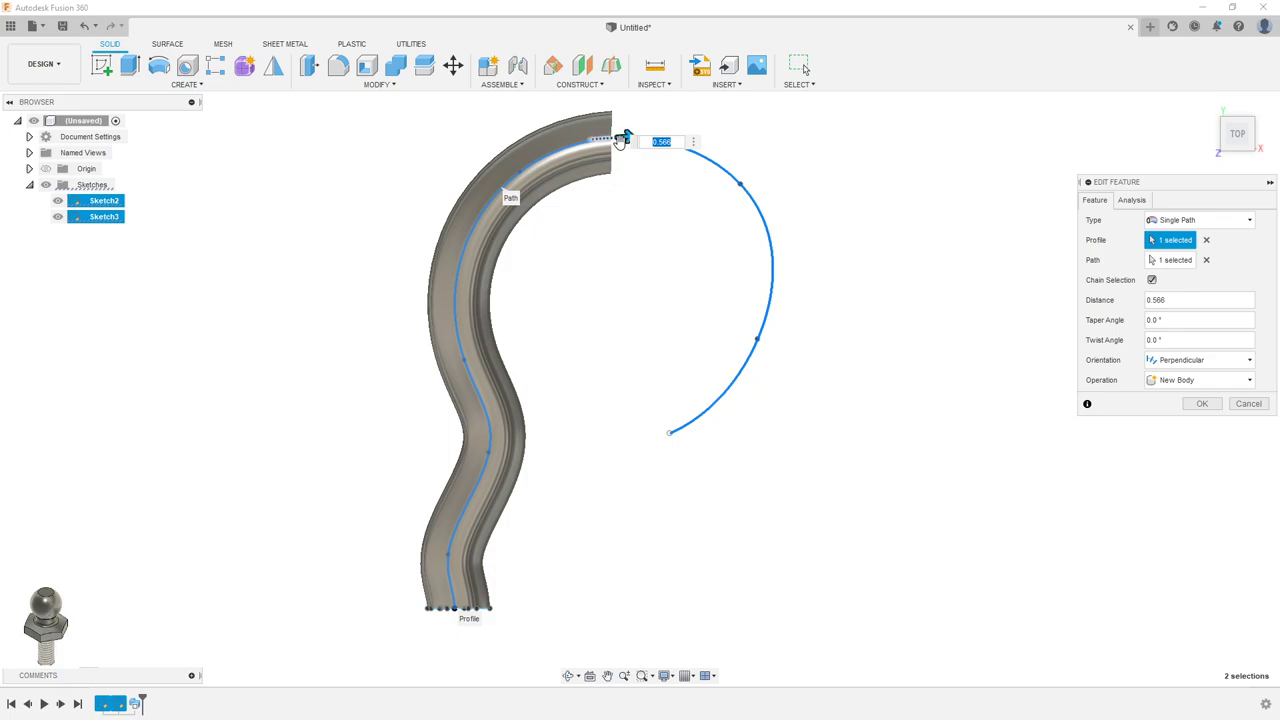
mouse_move(624, 136)
mouse_down()
mouse_move(762, 218)
mouse_move(711, 355)
mouse_move(660, 413)
mouse_up()
mouse_move(743, 394)
shift+middle_down()
mouse_move(794, 240)
mouse_move(714, 349)
shift+middle_up()
Step: Orbit and zoom to inspect the full-length perpendicular sweep from the front
mouse_move(846, 286)
shift+middle_down()
mouse_move(861, 221)
mouse_move(769, 349)
shift+middle_up()
scroll(672, 383, up, 3)
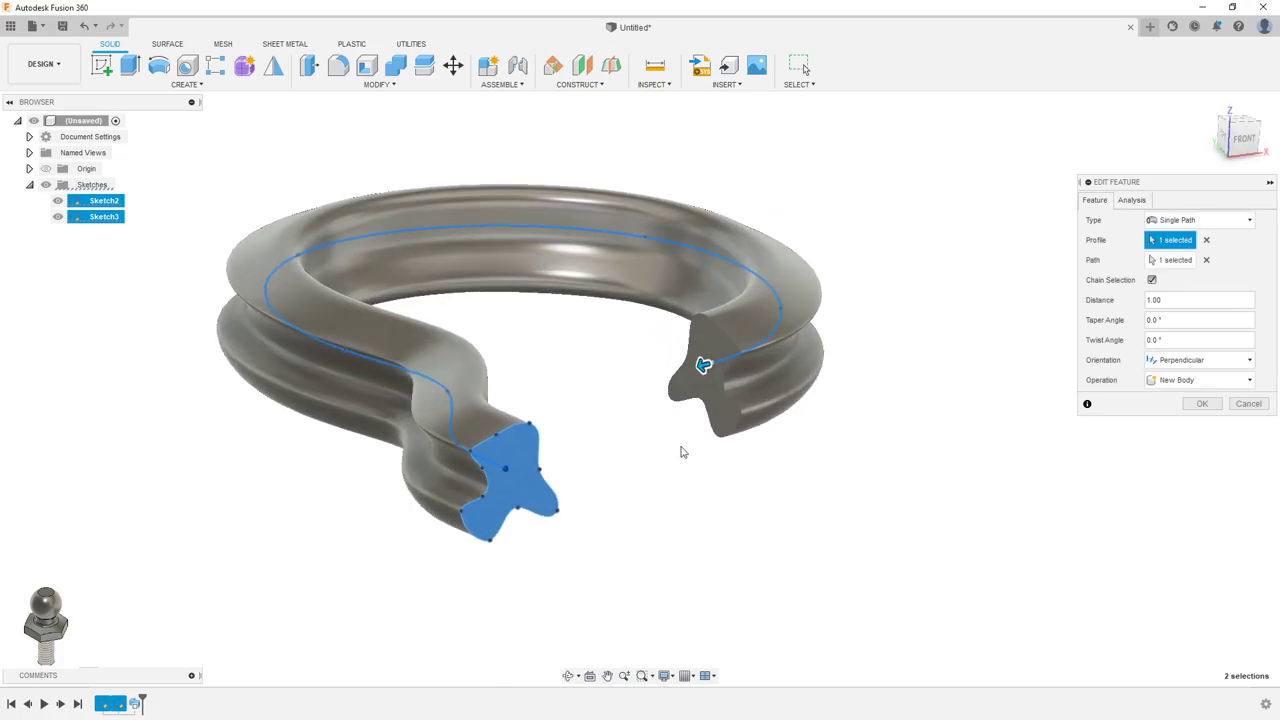
scroll(680, 452, up, 1)
scroll(677, 440, up, 2)
scroll(680, 443, up, 2)
scroll(646, 466, up, 1)
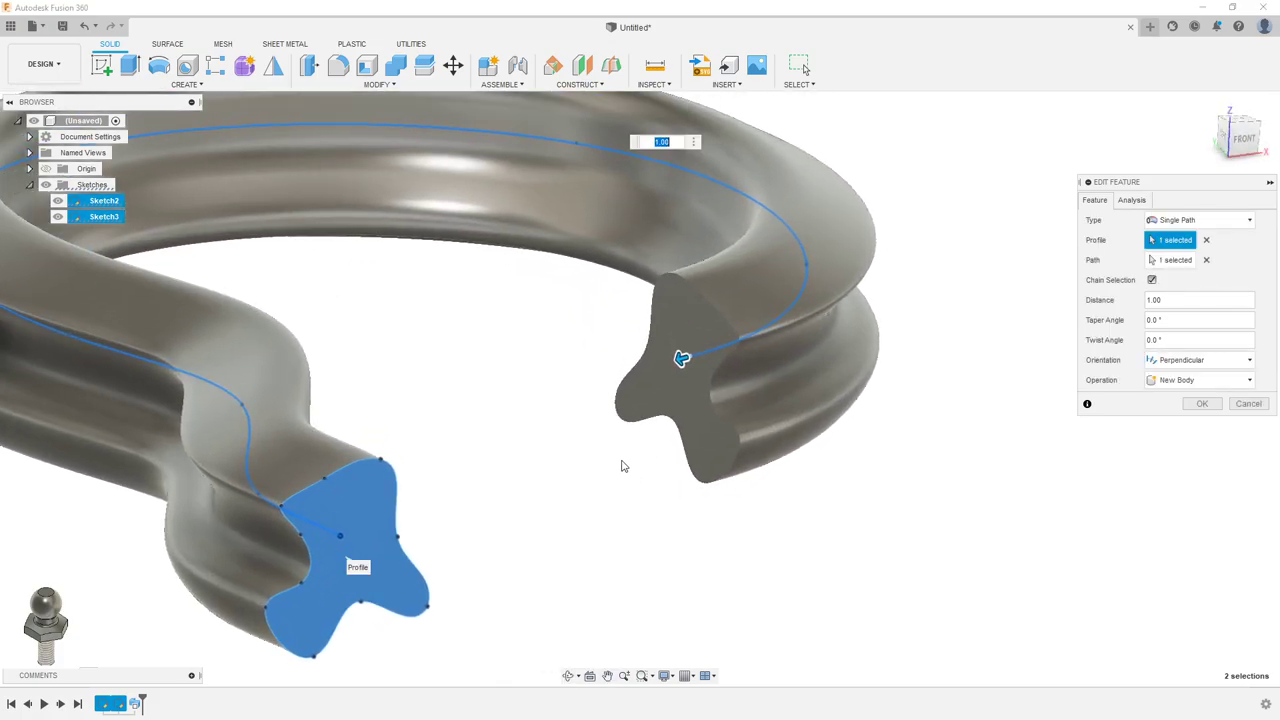
shift+middle_drag(621, 466, 645, 454)
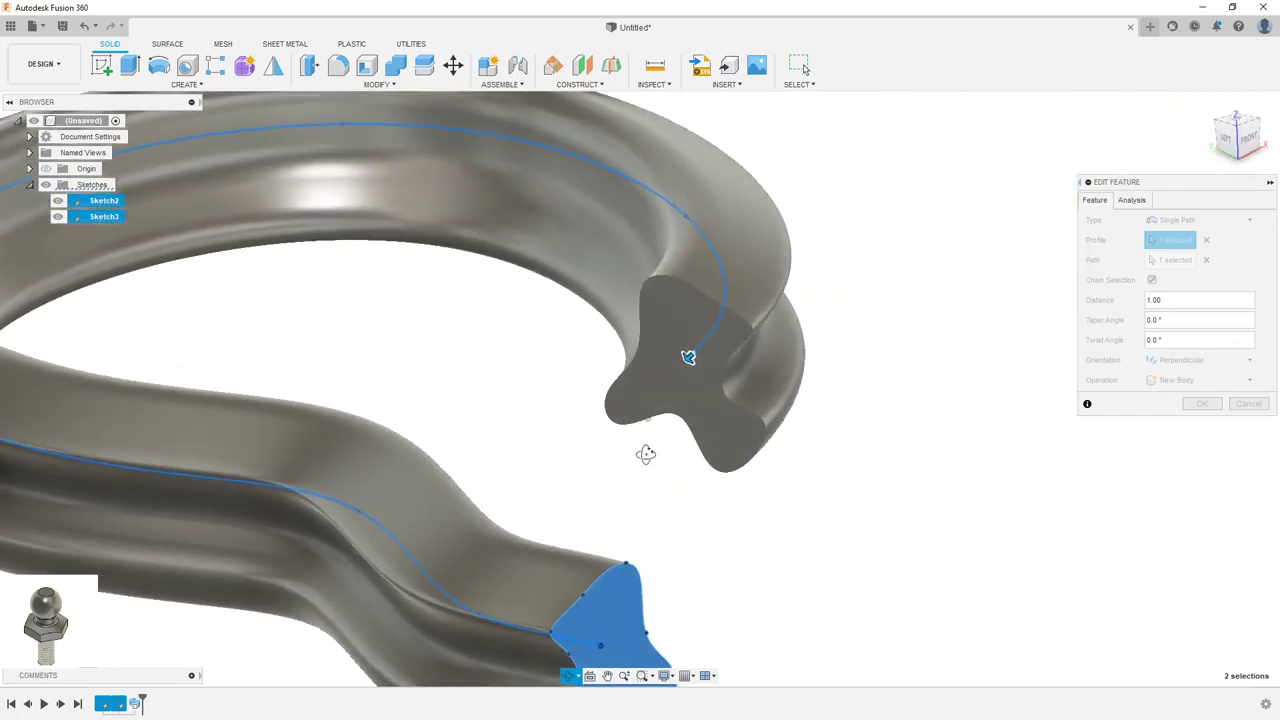
scroll(650, 440, down, 5)
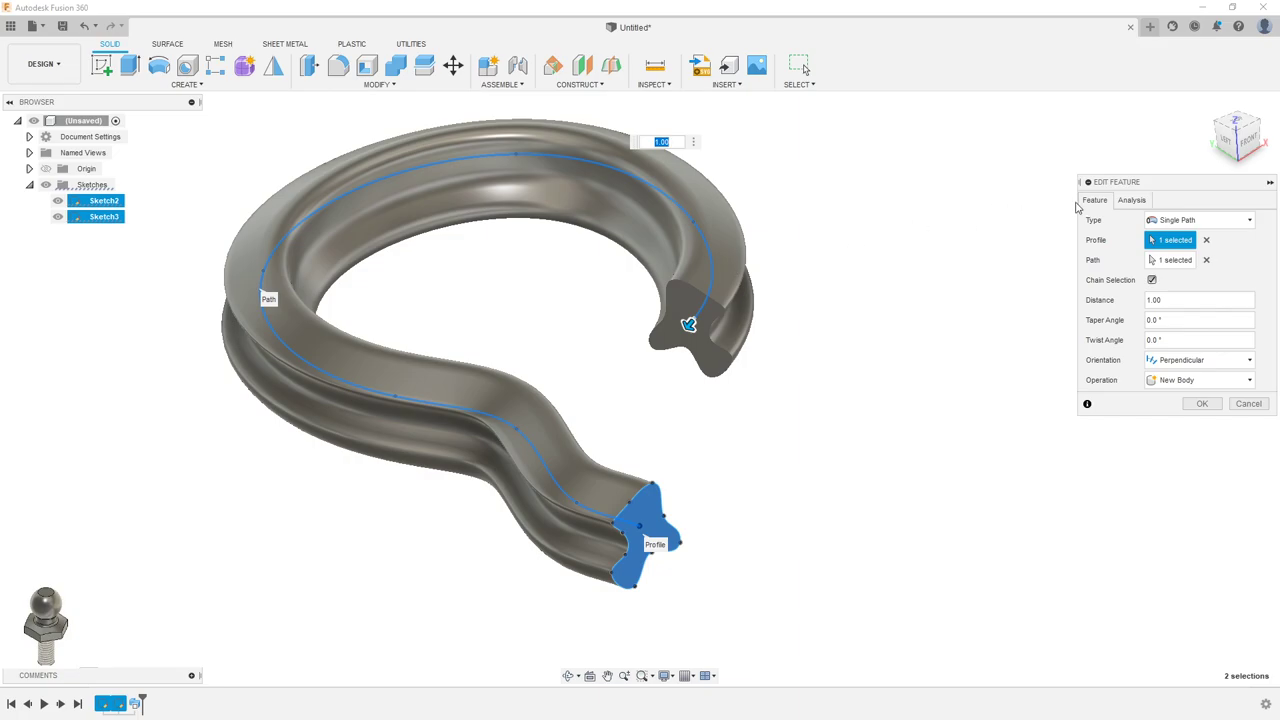
Step: Move the Edit Feature panel aside and keep the sweep Type as Single Path
drag(1135, 184, 978, 153)
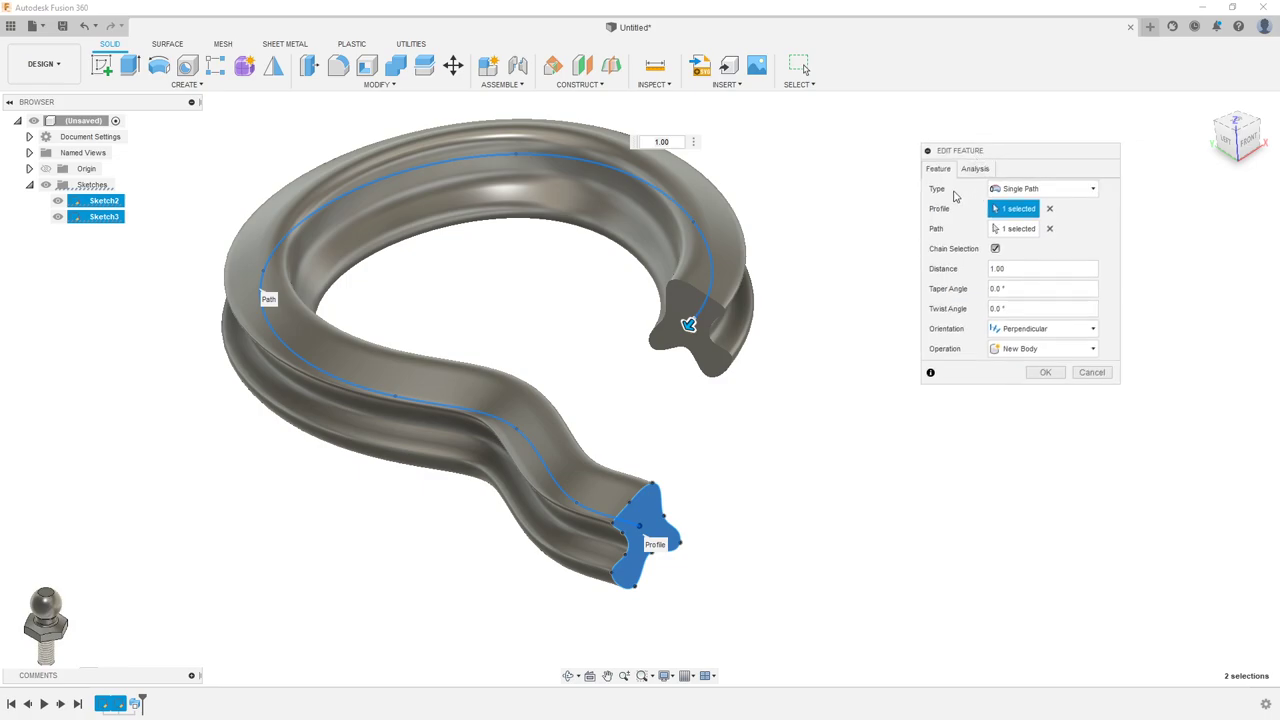
click(1038, 189)
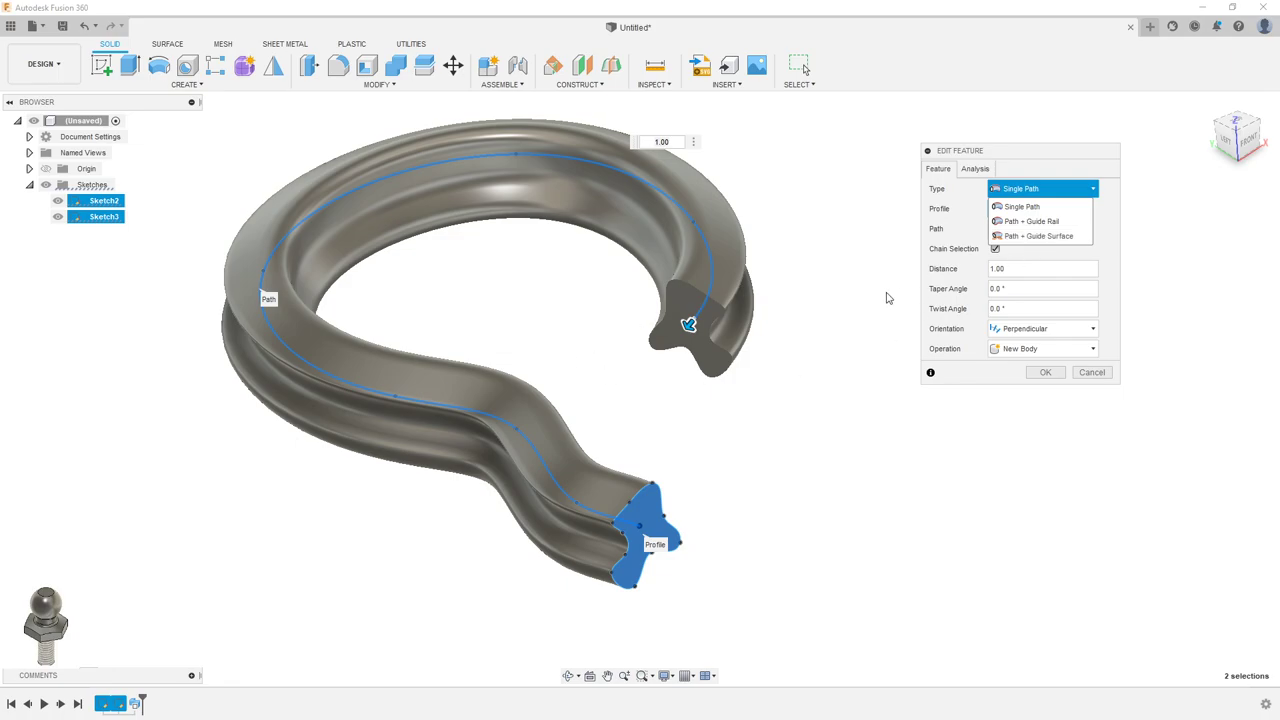
click(948, 286)
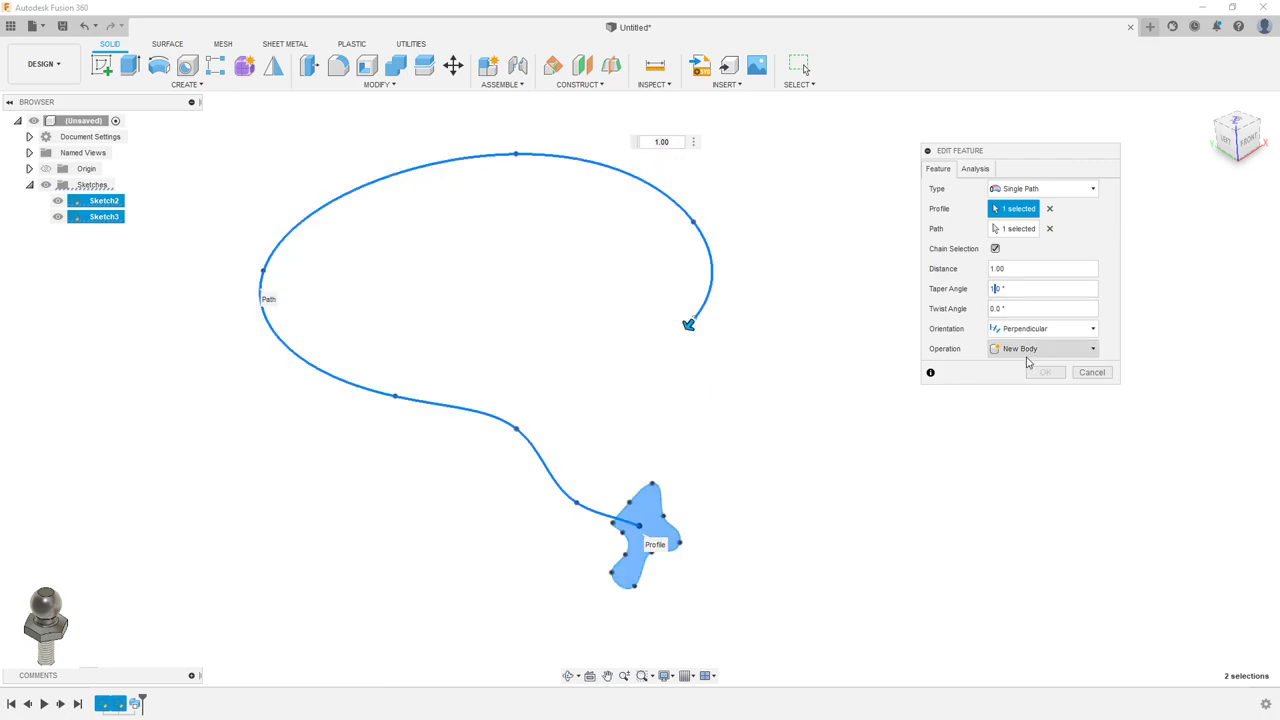
Step: Try taper angles of 10°, 30° and 35°, checking the sweep from orbit and top views
text(1)
key(BackSpace)
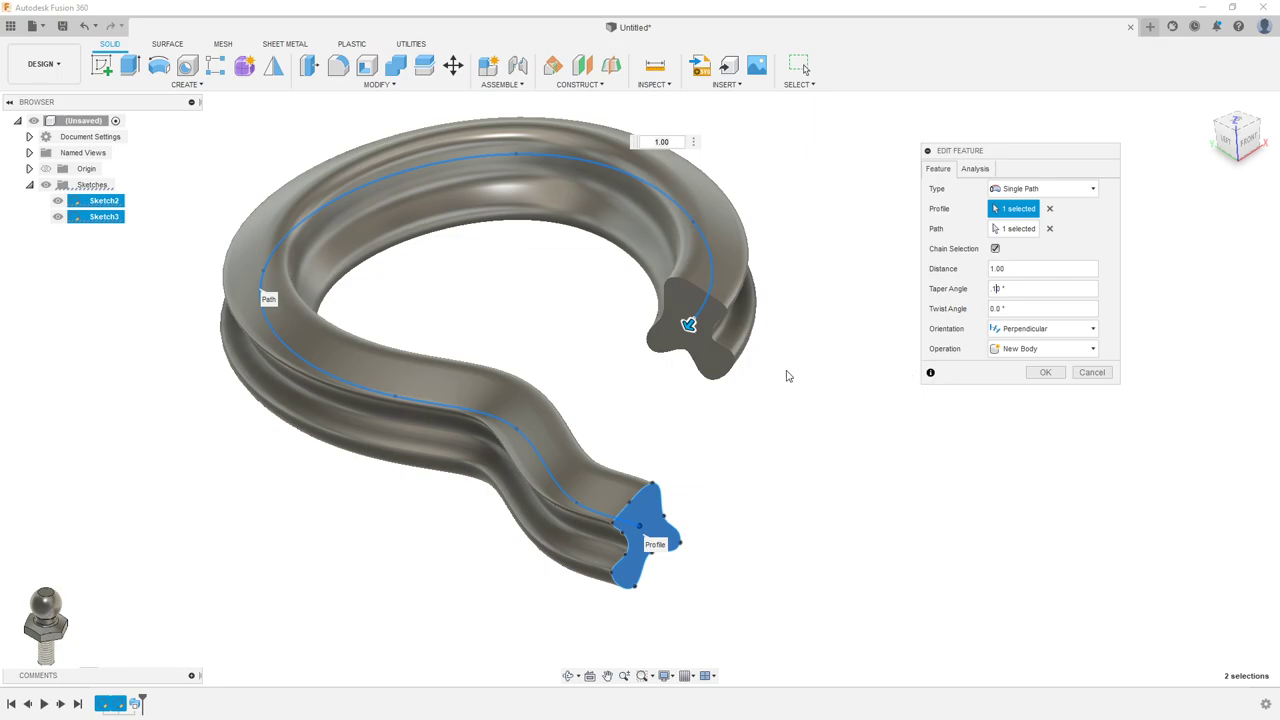
mouse_move(789, 371)
shift+middle_down()
mouse_move(763, 354)
mouse_move(1009, 285)
shift+middle_up()
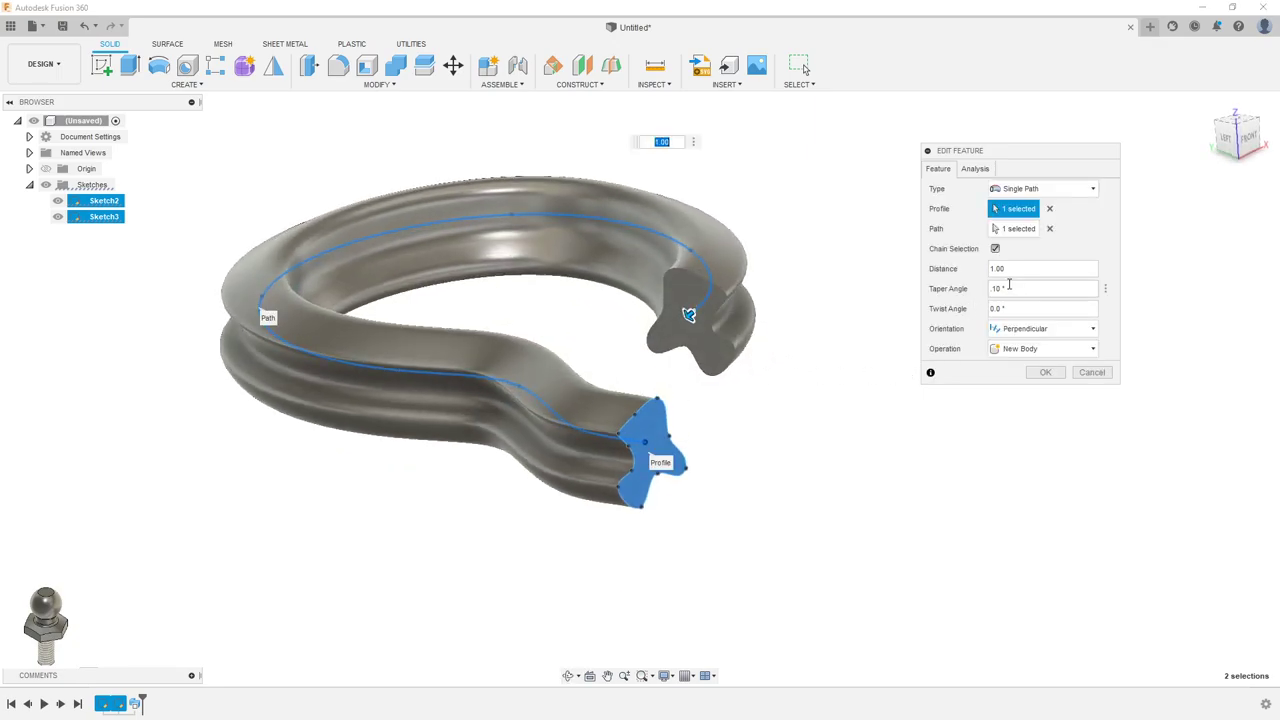
click(996, 289)
text(30)
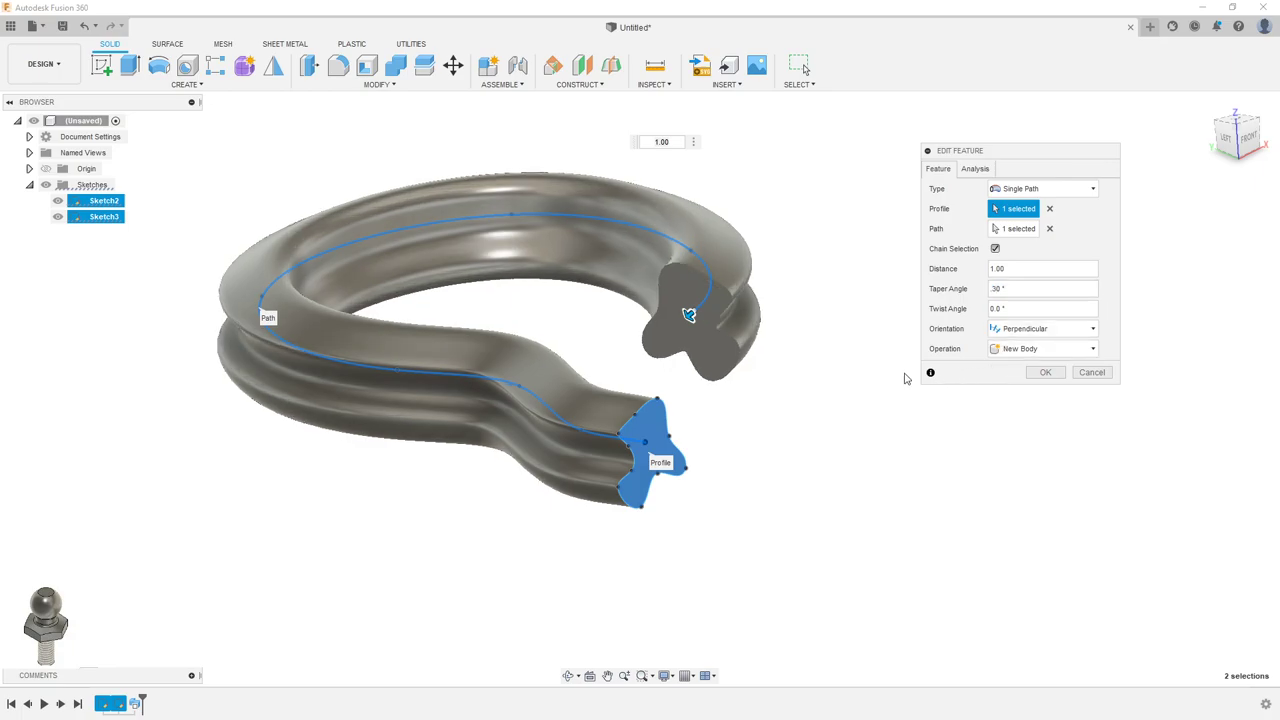
mouse_move(907, 379)
shift+middle_down()
mouse_move(770, 338)
mouse_move(620, 328)
shift+middle_up()
shift+middle_drag(716, 335, 760, 391)
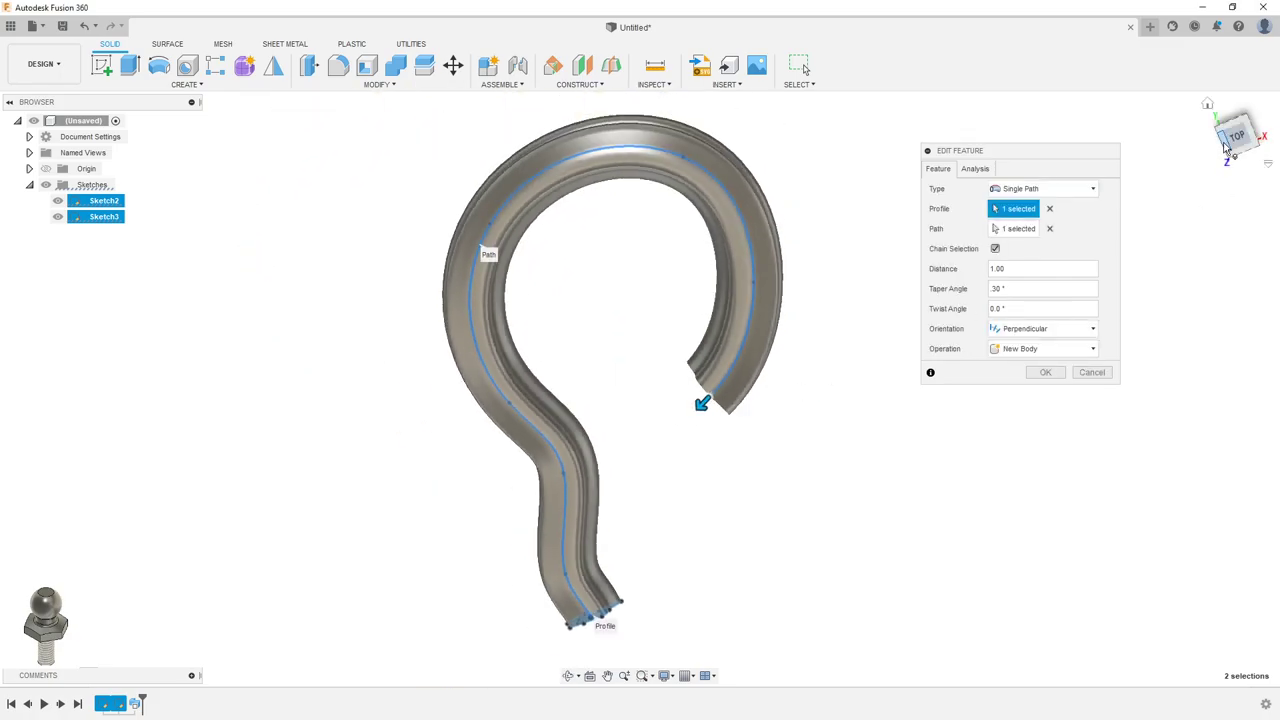
click(1260, 138)
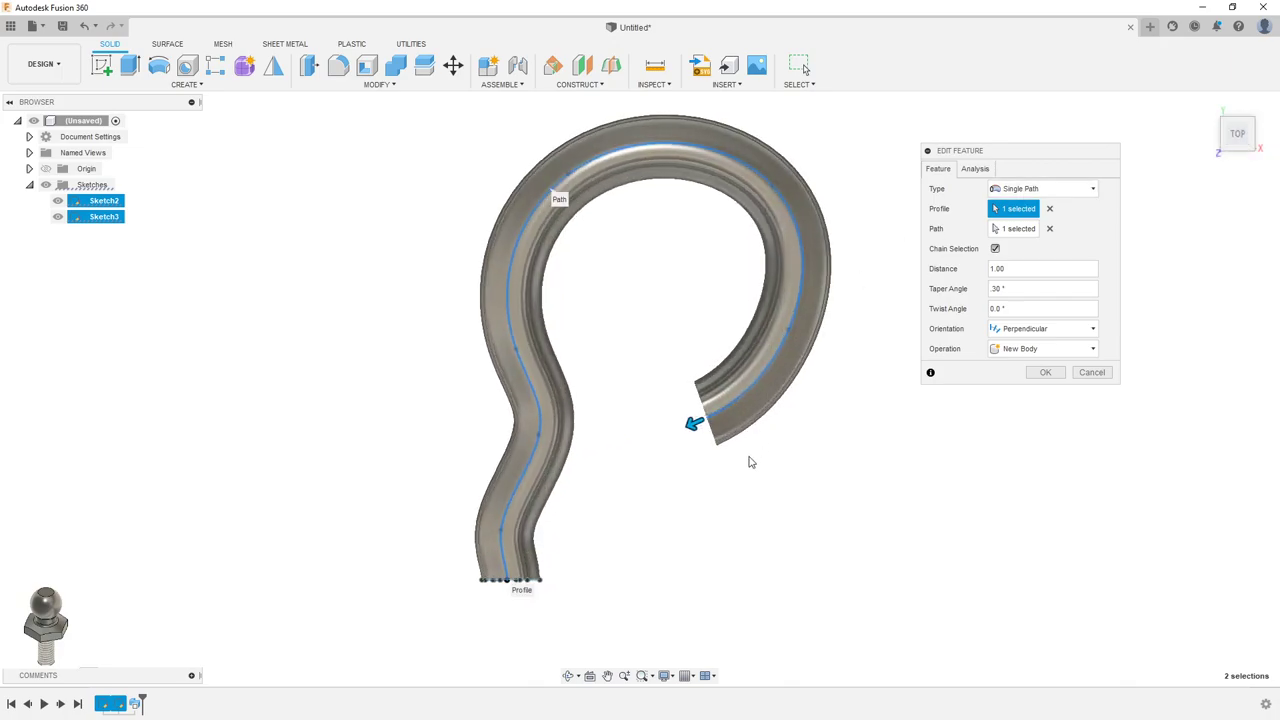
mouse_move(1040, 288)
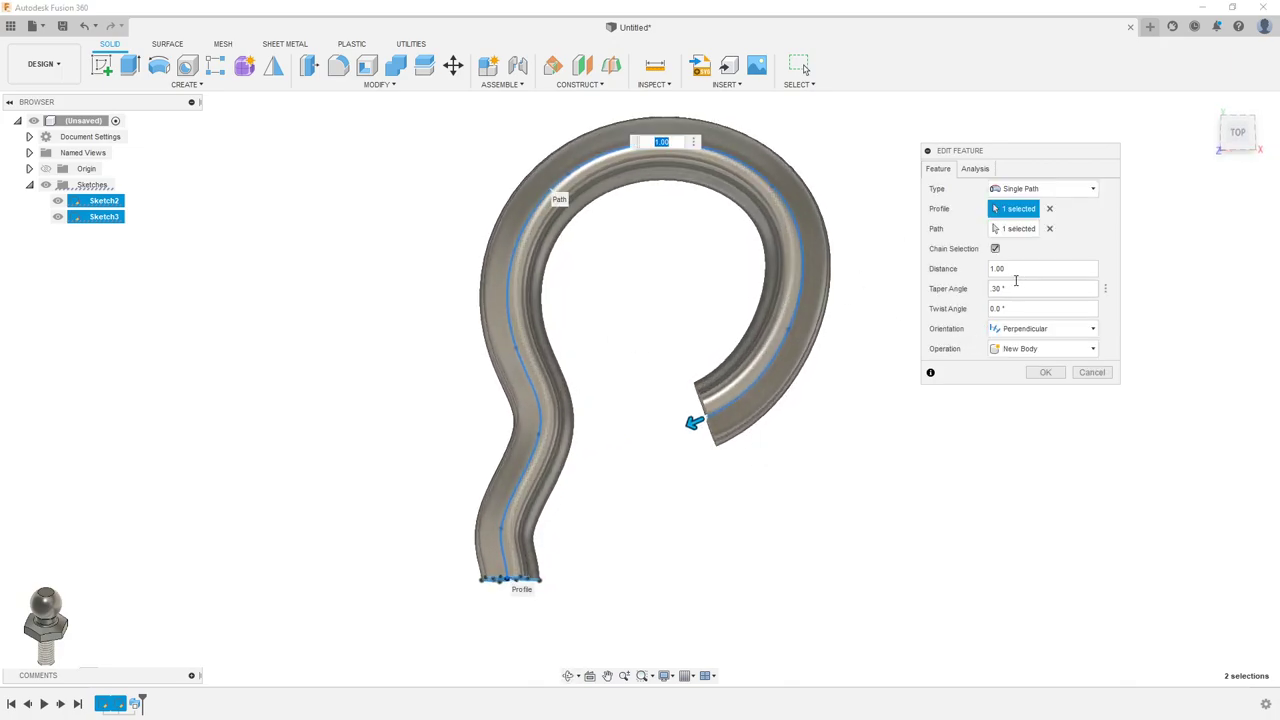
click(998, 288)
text(0)
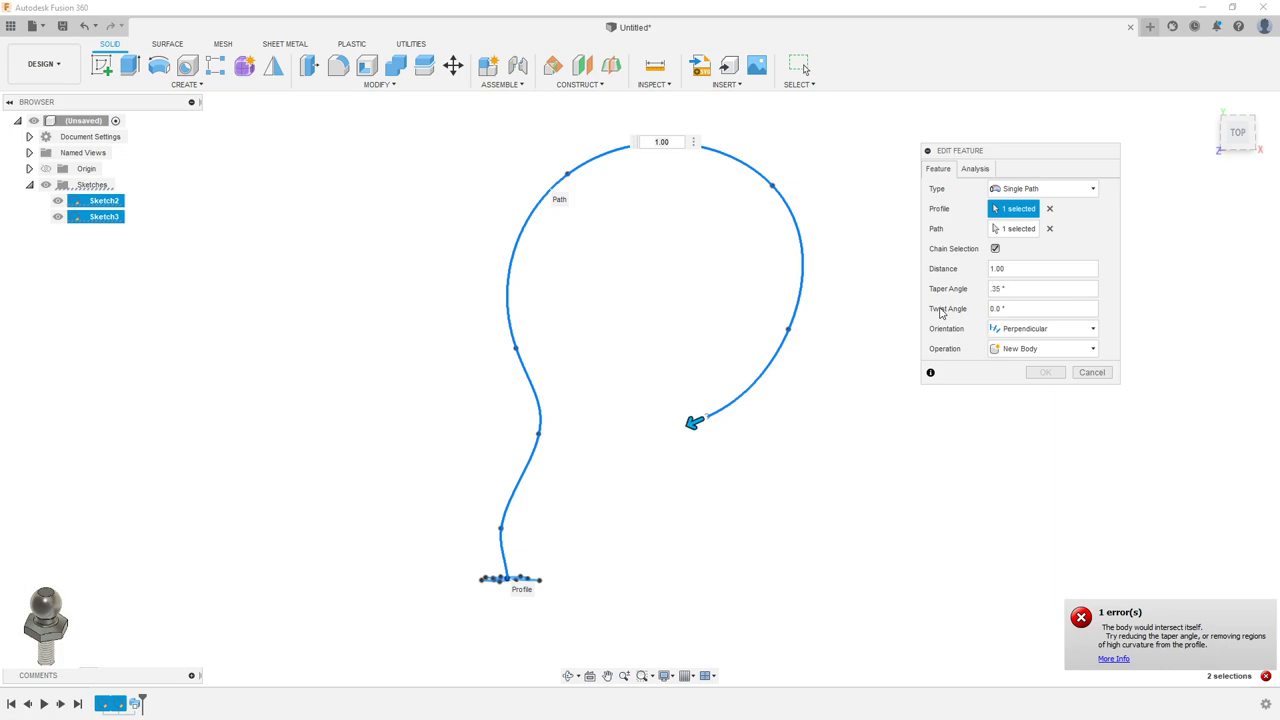
Step: Enter a taper angle of -0.1 and orbit to confirm the error-free ring preview
mouse_move(809, 397)
shift+middle_down()
mouse_move(838, 358)
mouse_move(806, 357)
mouse_move(888, 350)
shift+middle_up()
click(1037, 287)
text(-0.1)
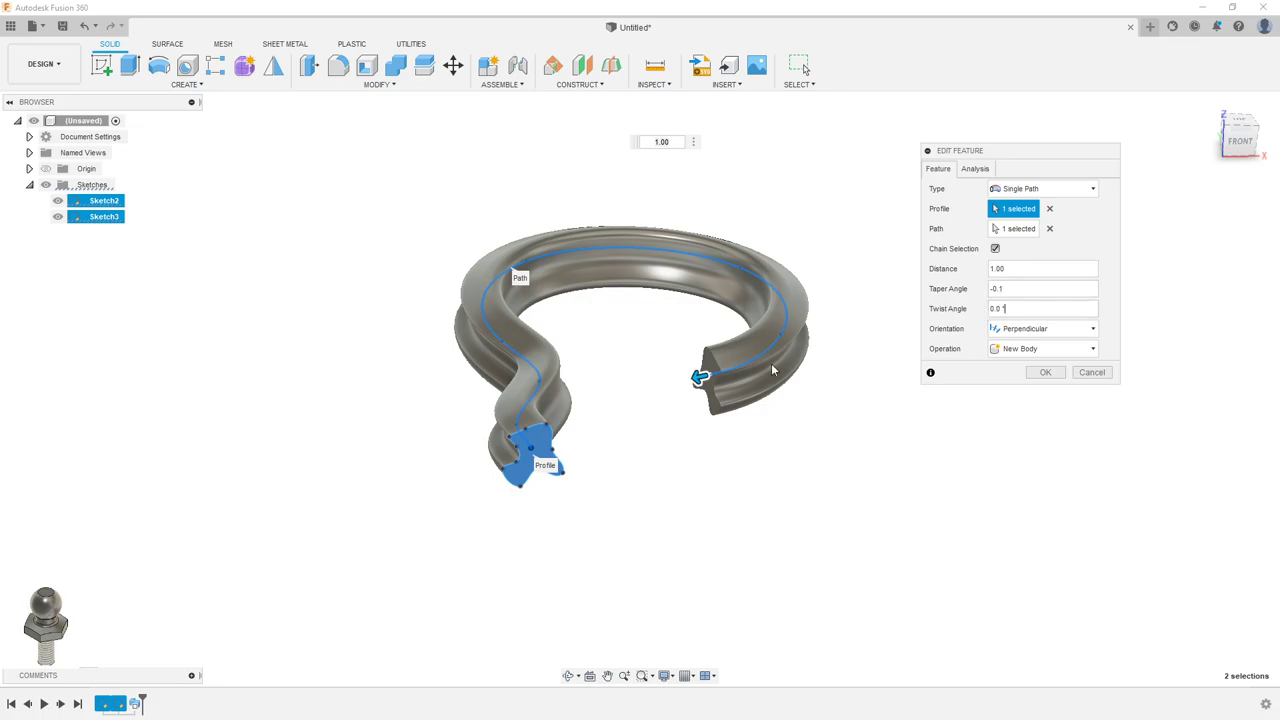
shift+middle_drag(775, 370, 779, 360)
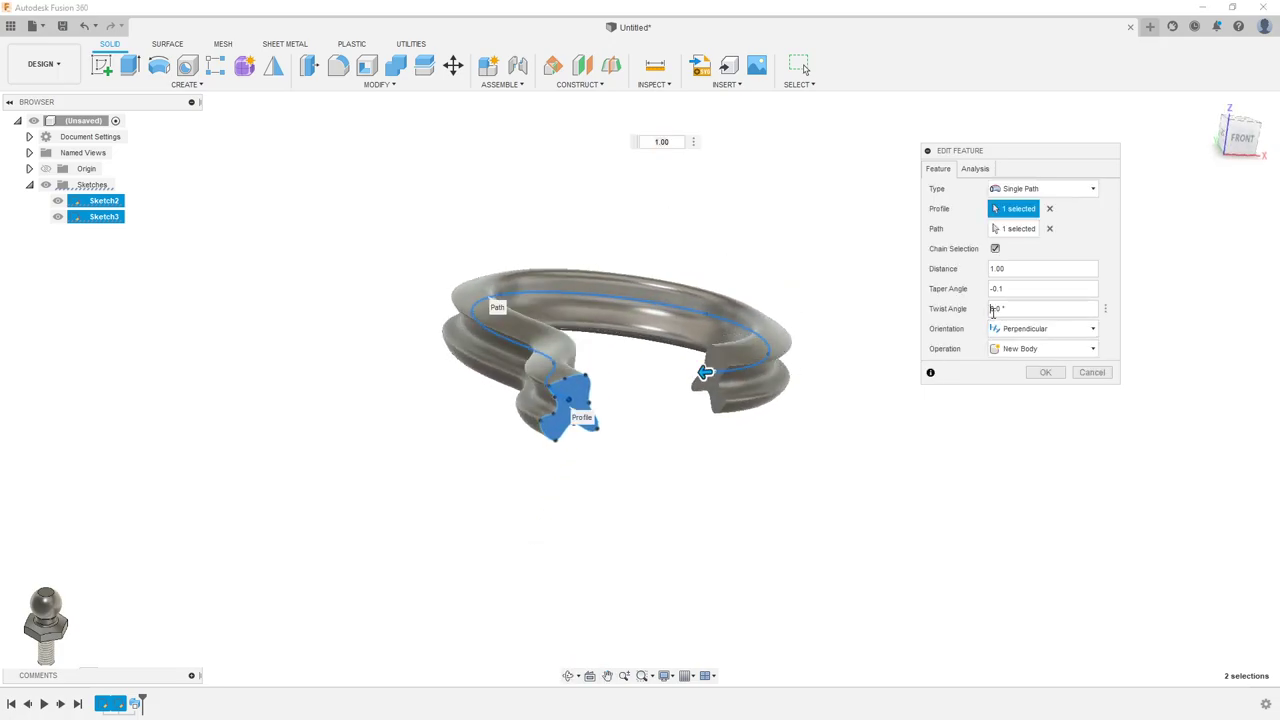
Step: Set the sweep's Twist Angle to 10° and orbit to inspect the twisted preview
text(10.)
mouse_move(826, 346)
shift+middle_down()
mouse_move(866, 334)
mouse_move(823, 337)
mouse_move(809, 400)
mouse_move(814, 326)
mouse_move(831, 326)
mouse_move(831, 349)
shift+middle_up()
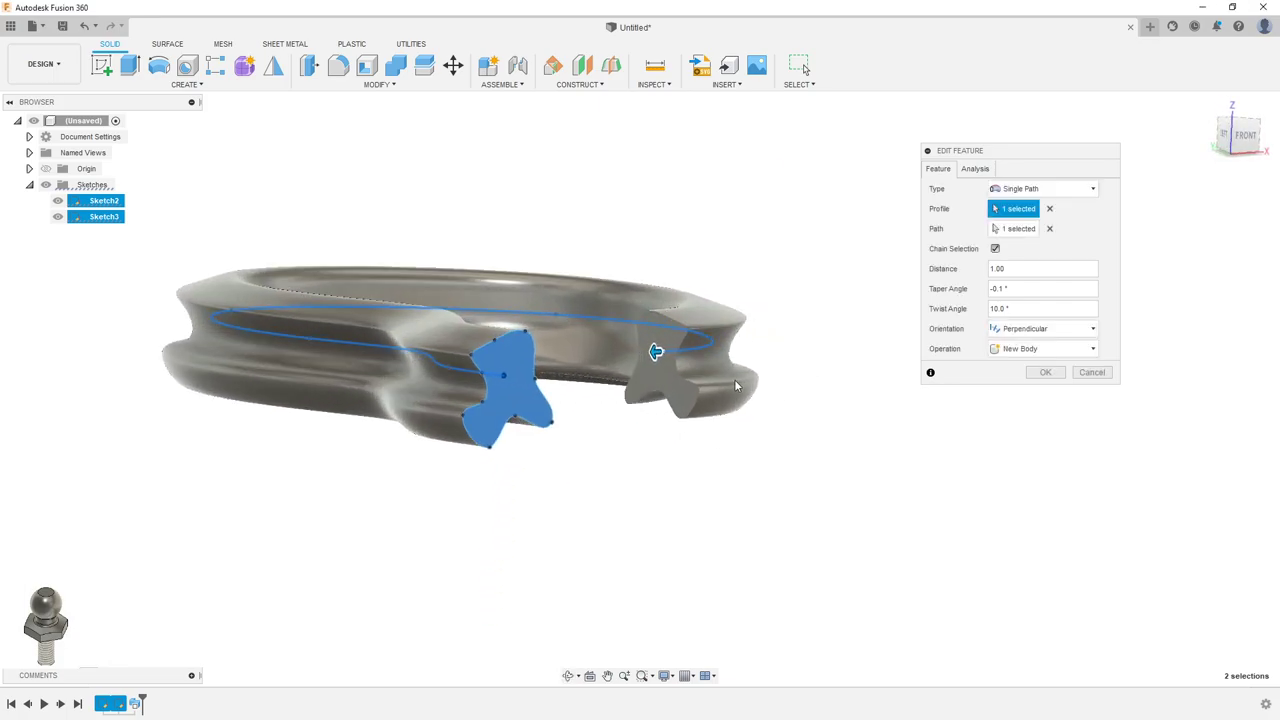
mouse_move(736, 385)
shift+middle_down()
mouse_move(857, 366)
mouse_move(794, 437)
mouse_move(754, 371)
mouse_move(663, 329)
mouse_move(800, 330)
shift+middle_up()
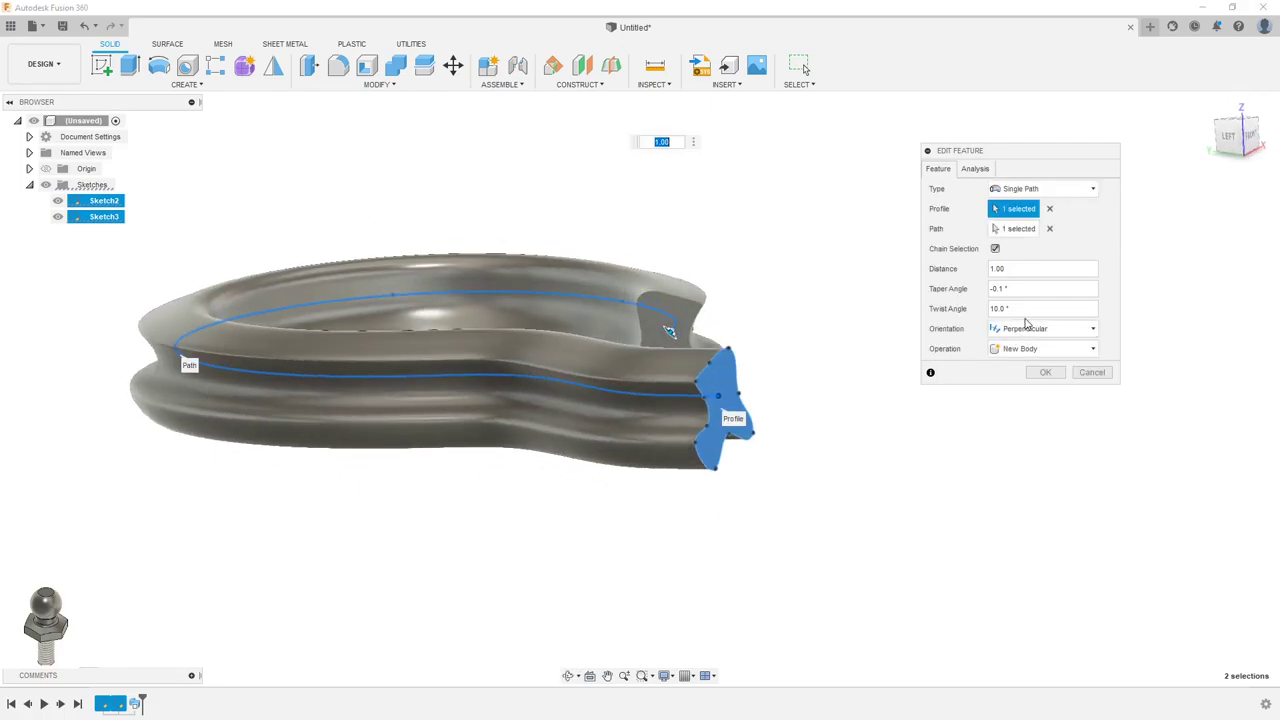
Step: Reset the taper angle to 0 and orbit so the profile faces front
click(1023, 284)
double_click(1023, 284)
text(0)
click(995, 309)
shift+middle_drag(858, 328, 829, 323)
text(90)
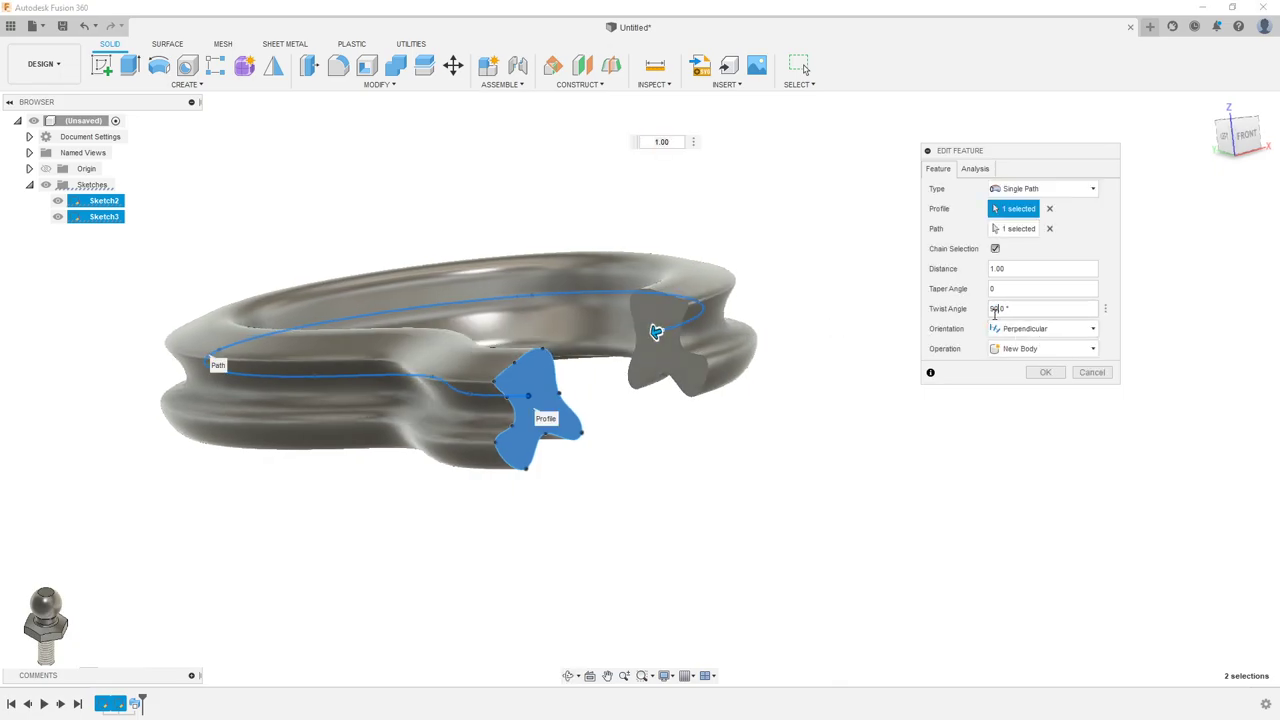
Step: Raise the twist angle to 90° then 190°, orbiting and zooming to inspect the spiraling lobes
mouse_move(757, 355)
shift+middle_down()
mouse_move(748, 364)
mouse_move(678, 334)
shift+middle_up()
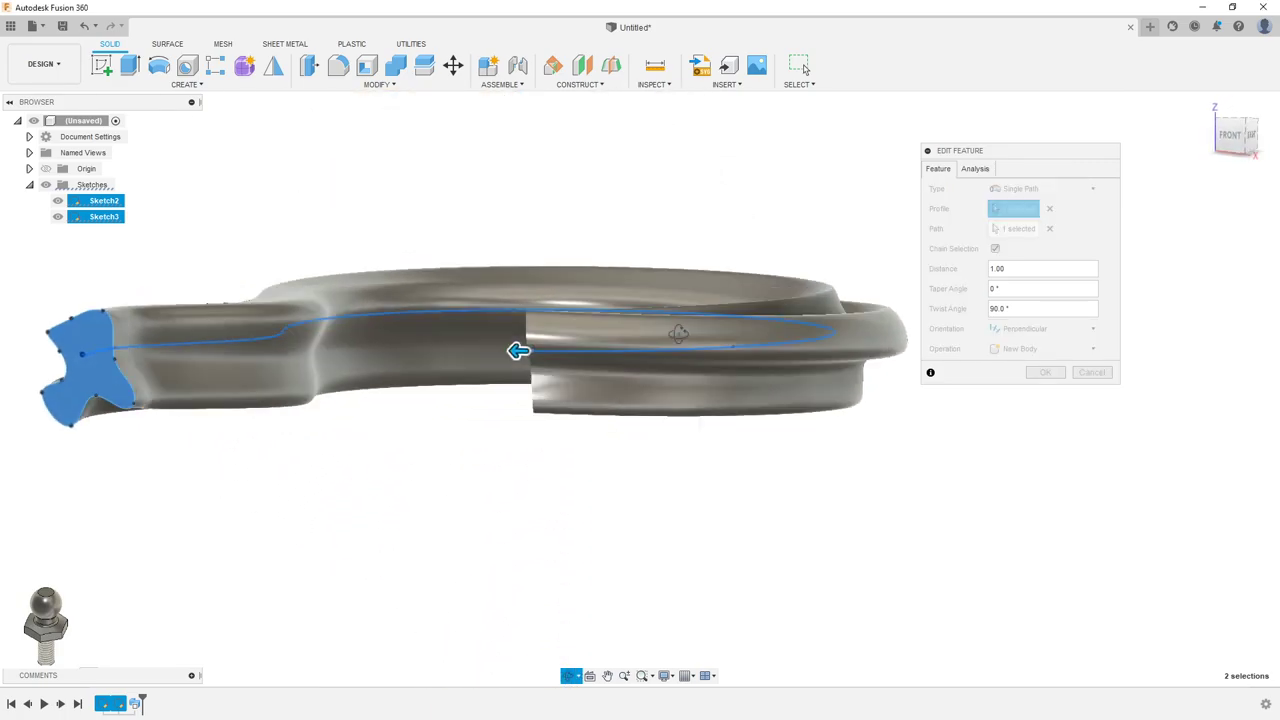
mouse_move(678, 335)
shift+middle_down()
mouse_move(704, 428)
mouse_move(712, 410)
shift+middle_up()
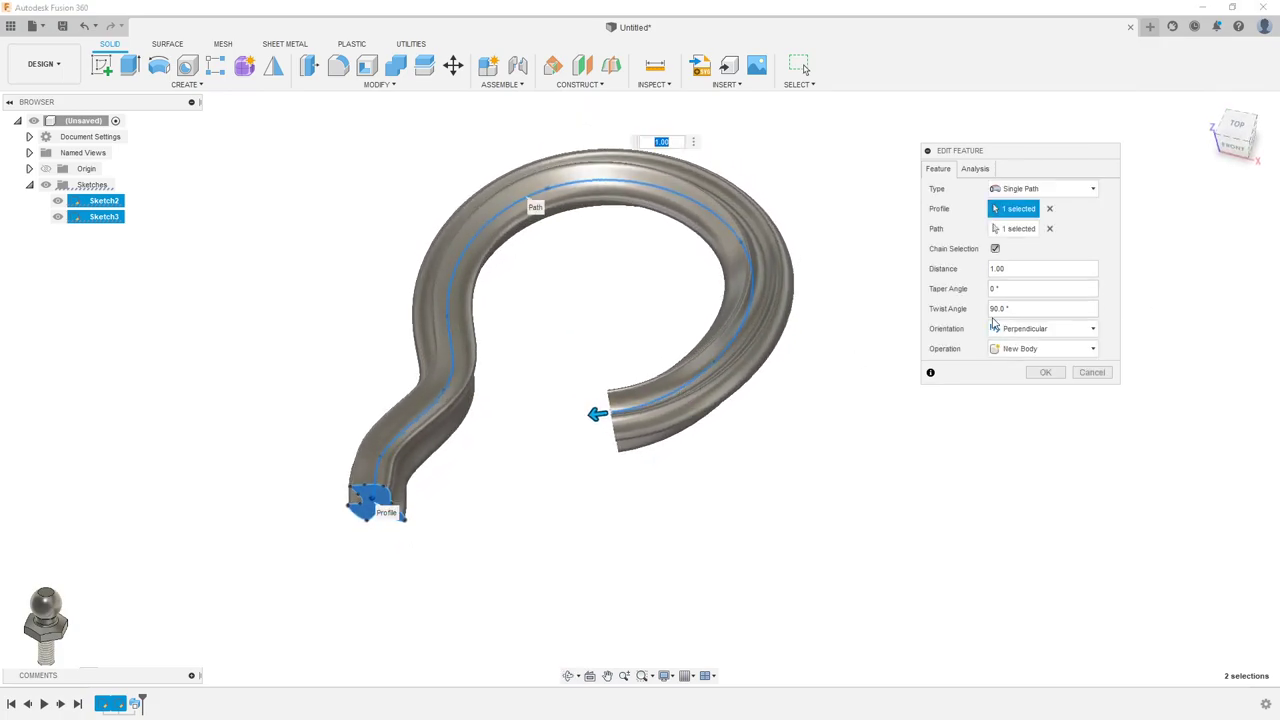
click(993, 309)
text(180)
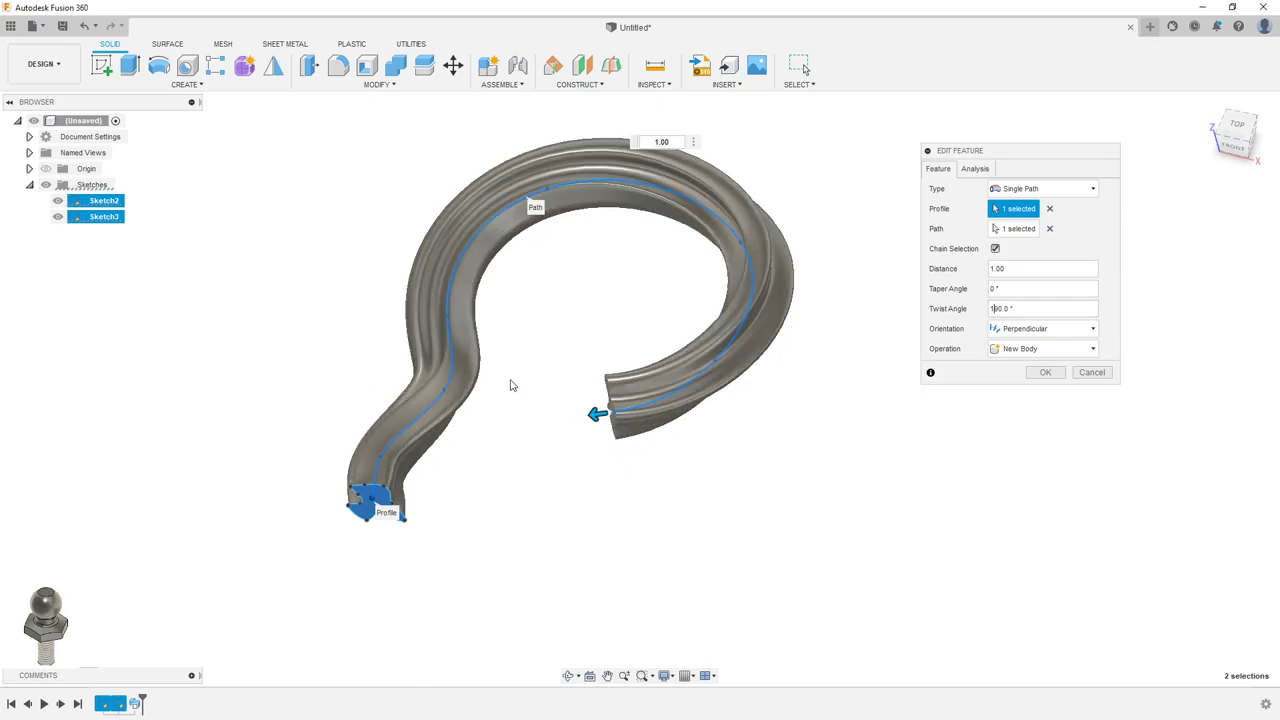
mouse_move(511, 383)
shift+middle_down()
mouse_move(672, 343)
mouse_move(615, 284)
mouse_move(731, 394)
mouse_move(708, 443)
shift+middle_up()
scroll(618, 280, up, 3)
scroll(646, 391, down, 3)
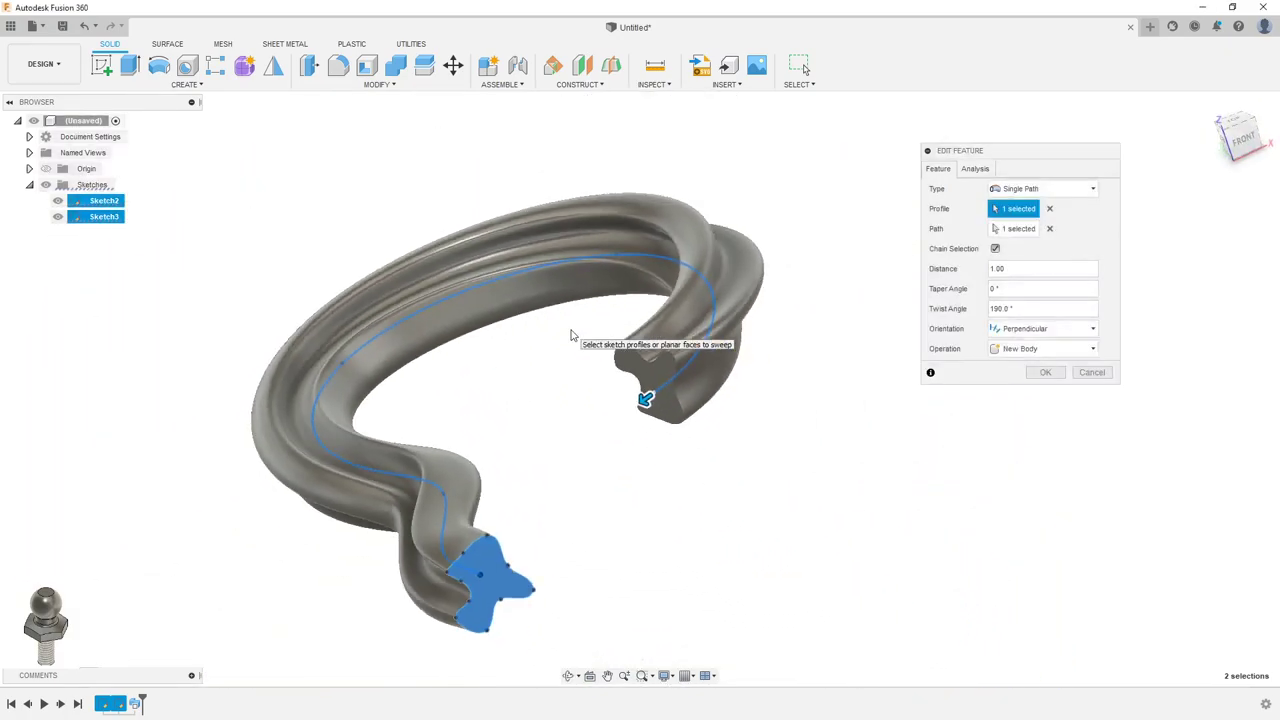
mouse_move(601, 340)
shift+middle_down()
mouse_move(577, 357)
mouse_move(762, 374)
mouse_move(726, 394)
mouse_move(731, 366)
mouse_move(669, 317)
mouse_move(671, 349)
mouse_move(674, 331)
mouse_move(640, 327)
mouse_move(641, 341)
shift+middle_up()
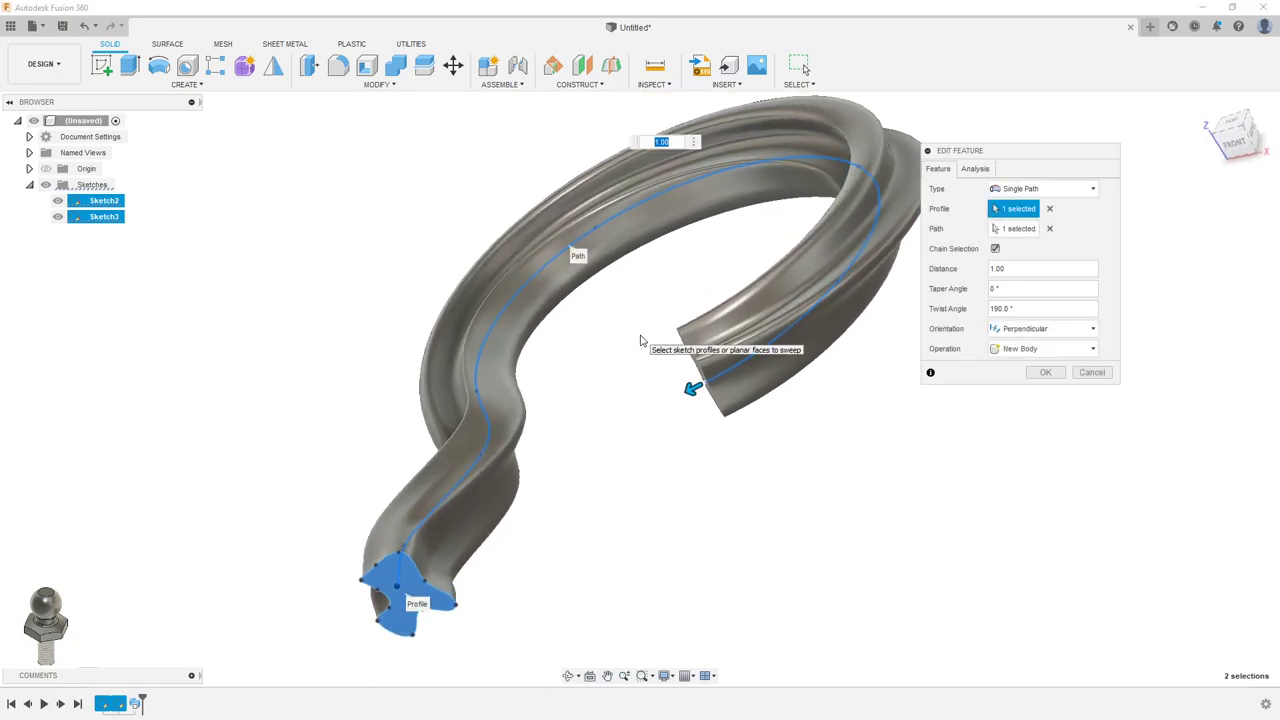
mouse_move(641, 341)
shift+middle_down()
mouse_move(660, 346)
mouse_move(671, 317)
mouse_move(691, 331)
shift+middle_up()
mouse_move(760, 431)
middle_down()
mouse_move(723, 457)
mouse_move(723, 406)
mouse_move(695, 410)
middle_up()
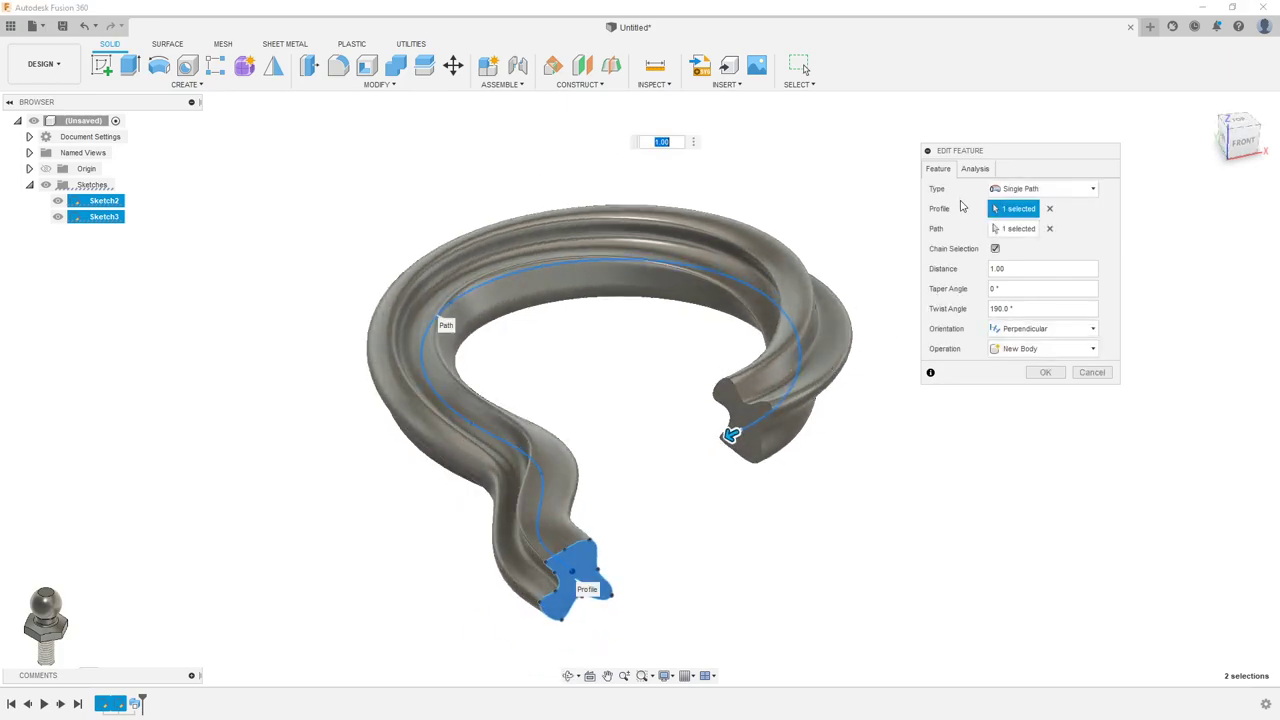
click(1018, 348)
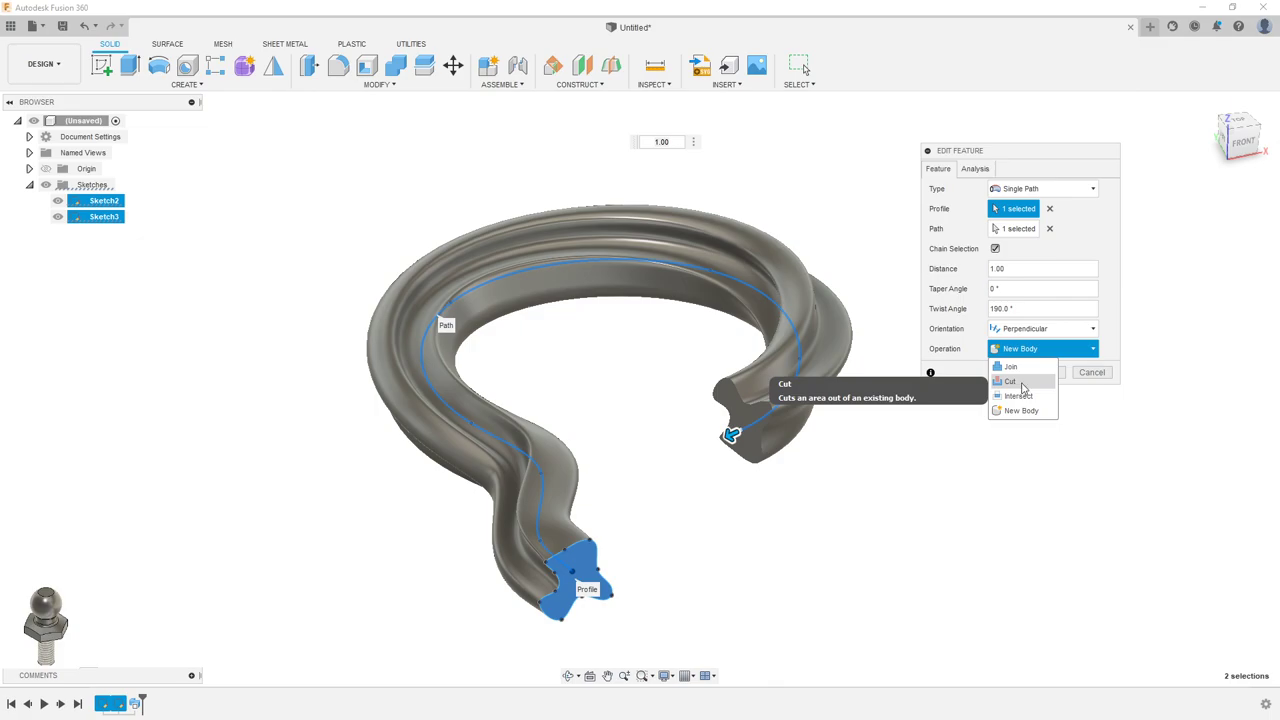
click(977, 338)
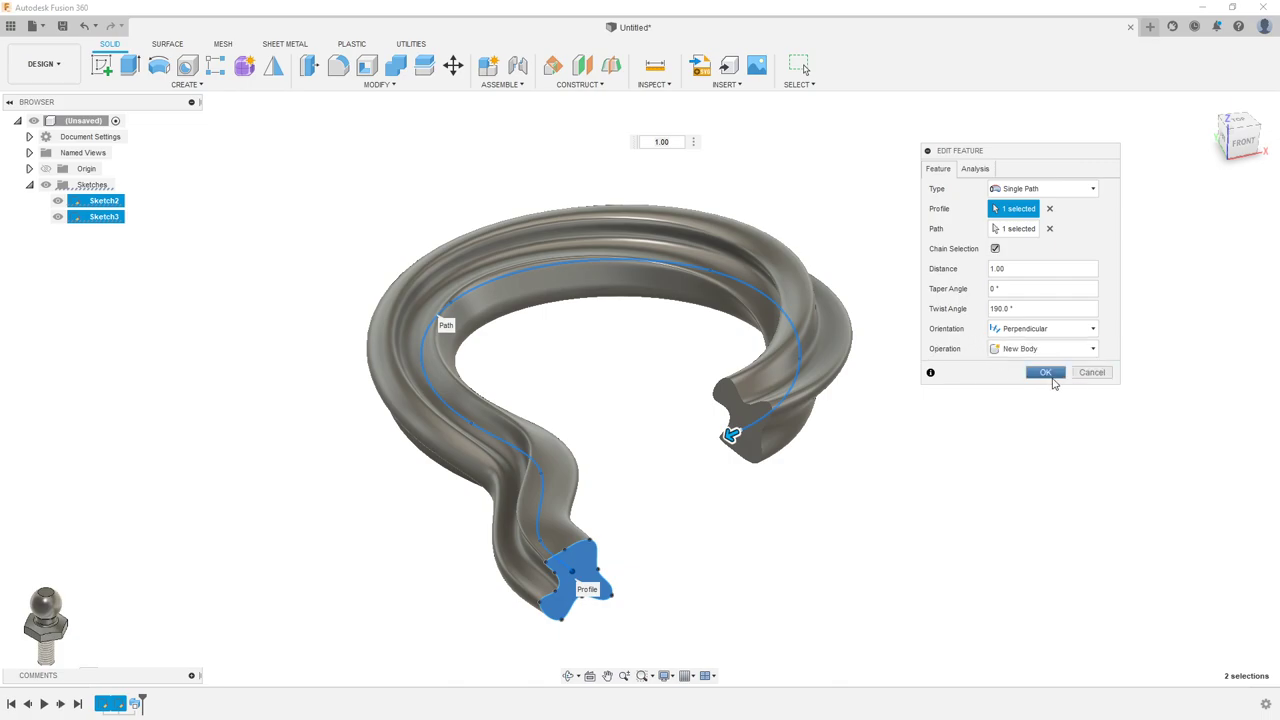